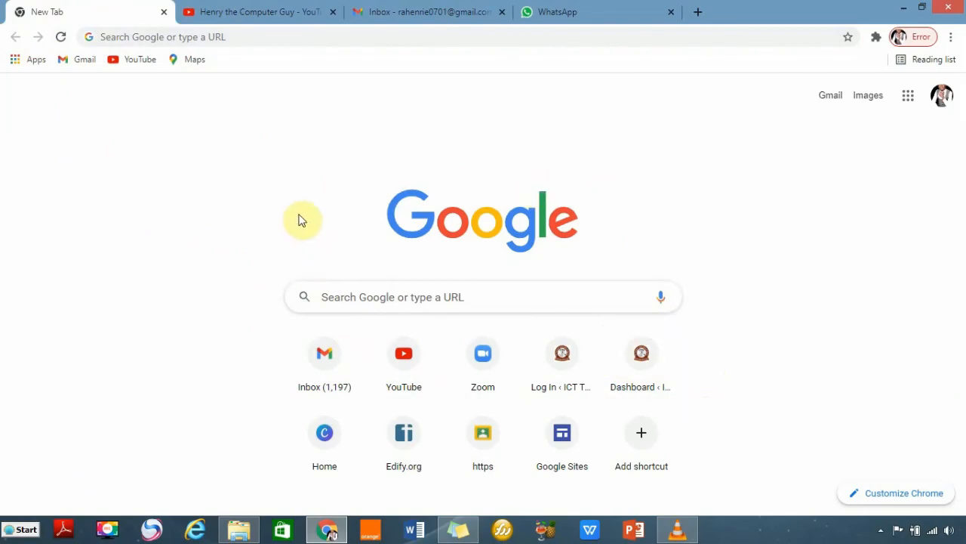
Switch to the Henry the Computer Guy YouTube channel's Videos tab.
{"action": "left_click", "coordinate": [239, 12]}
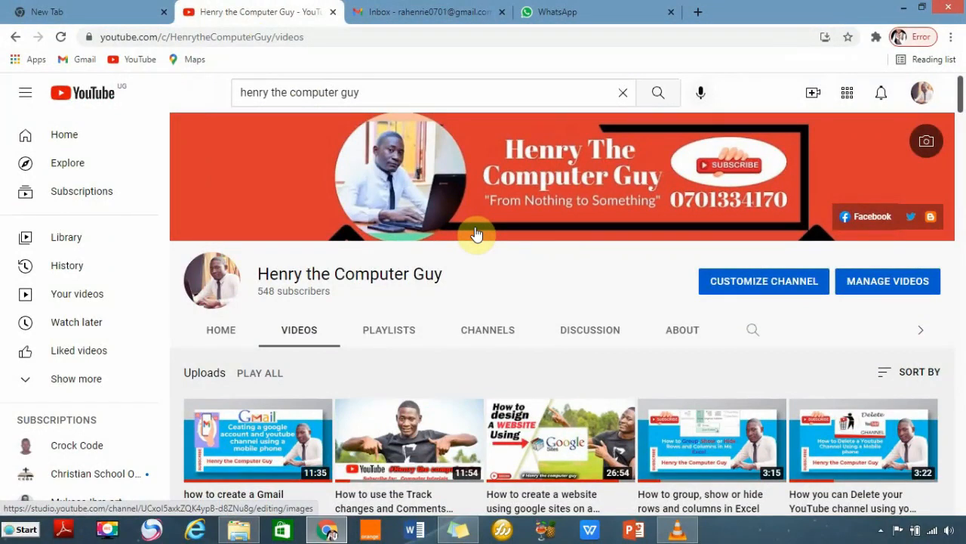
Move from the YouTube channel to the Gmail inbox tab listing seven messages.
{"action": "left_click", "coordinate": [422, 14]}
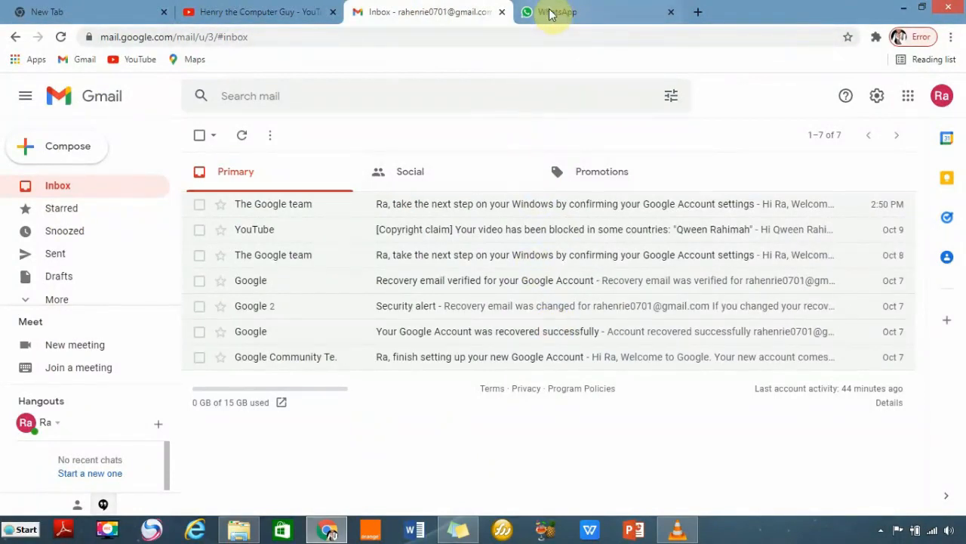
Return to the new tab showing the Google home page and shortcut tiles.
{"action": "mouse_move", "coordinate": [551, 14]}
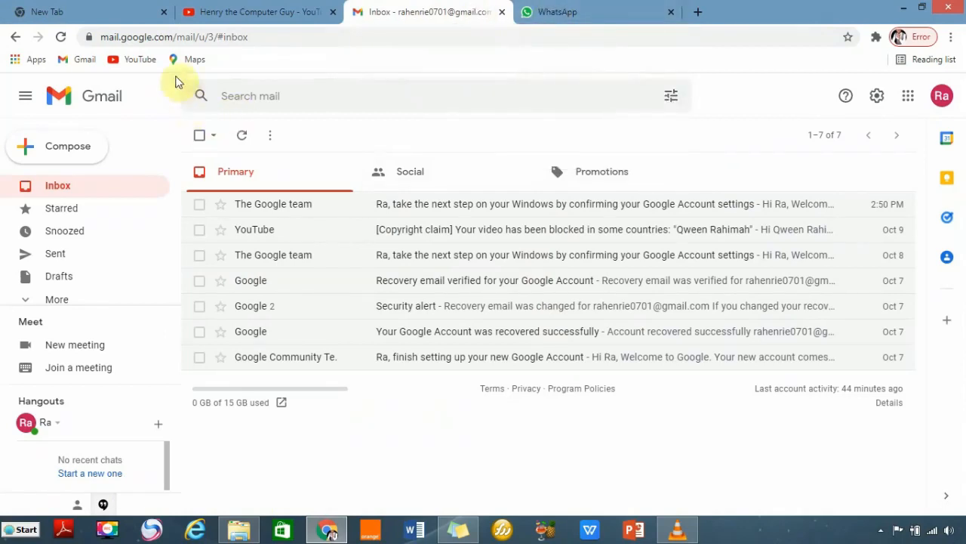
{"action": "left_click", "coordinate": [86, 13]}
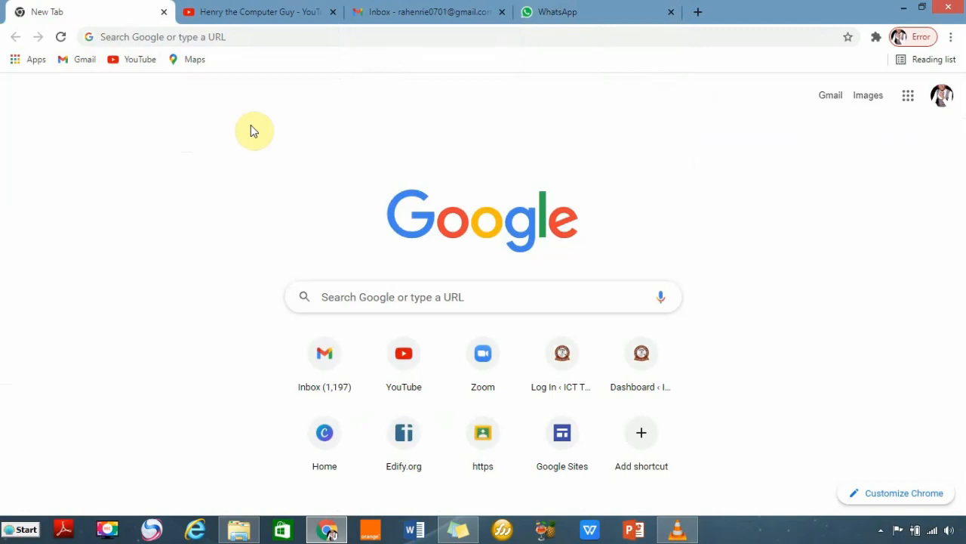
Drag the Classroom shortcut near the top of the Google apps list.
{"action": "left_click", "coordinate": [906, 108]}
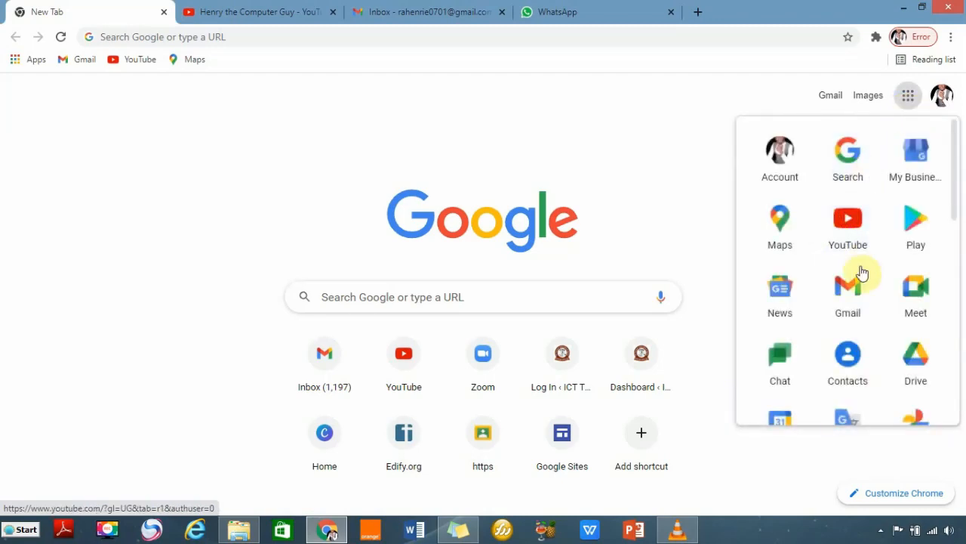
{"action": "scroll", "coordinate": [861, 272], "scroll_direction": "down", "scroll_amount": 5}
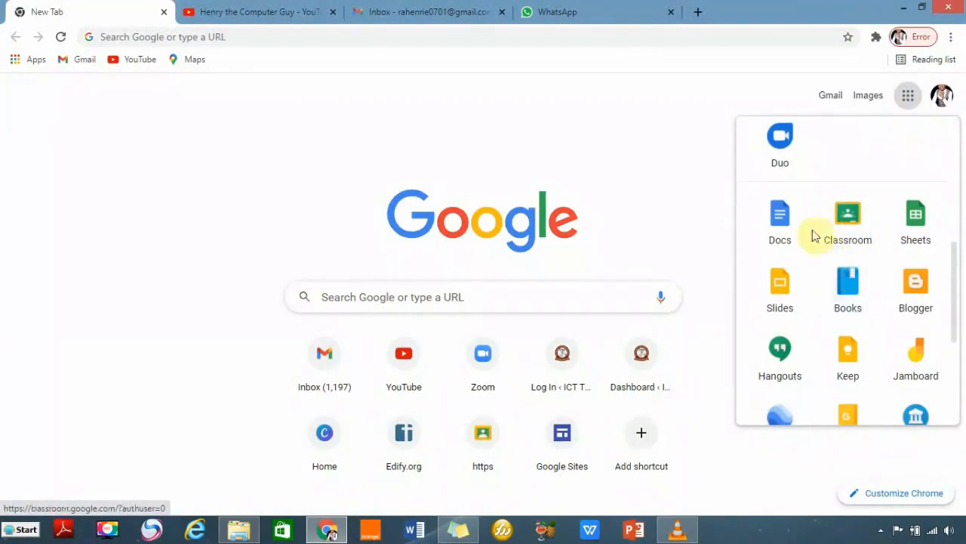
{"action": "scroll", "coordinate": [849, 236], "scroll_direction": "up", "scroll_amount": 2}
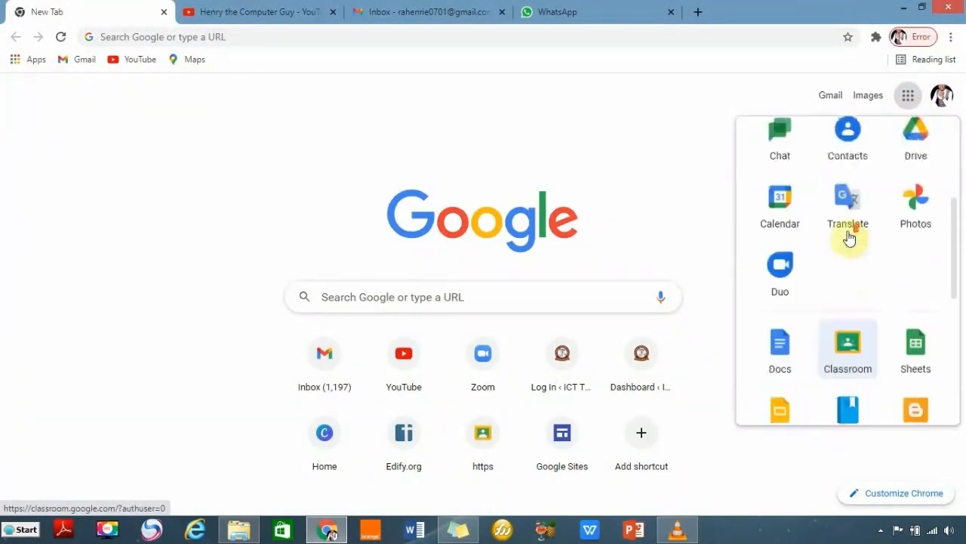
{"action": "scroll", "coordinate": [849, 236], "scroll_direction": "down", "scroll_amount": 1}
{"action": "left_click_drag", "start_coordinate": [849, 292], "coordinate": [848, 155]}
{"action": "scroll", "coordinate": [868, 241], "scroll_direction": "up", "scroll_amount": 3}
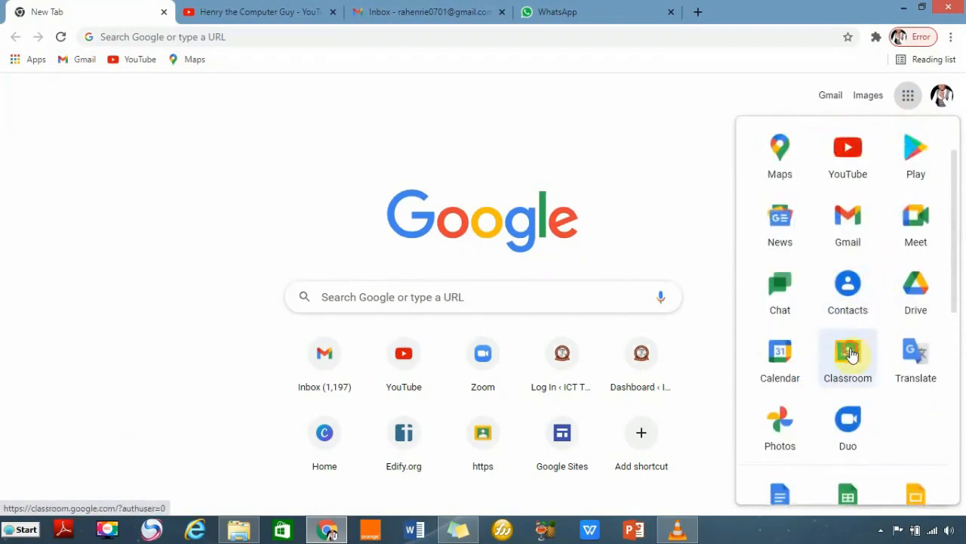
{"action": "left_click_drag", "start_coordinate": [851, 355], "coordinate": [790, 222]}
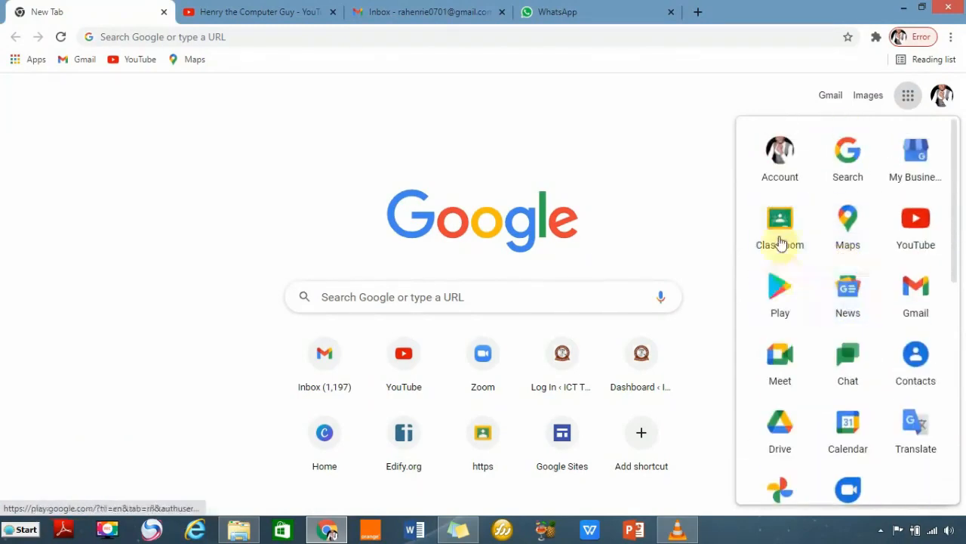
{"action": "mouse_move", "coordinate": [781, 237]}
{"action": "left_mouse_down"}
{"action": "mouse_move", "coordinate": [893, 291]}
{"action": "mouse_move", "coordinate": [785, 219]}
{"action": "left_mouse_up"}
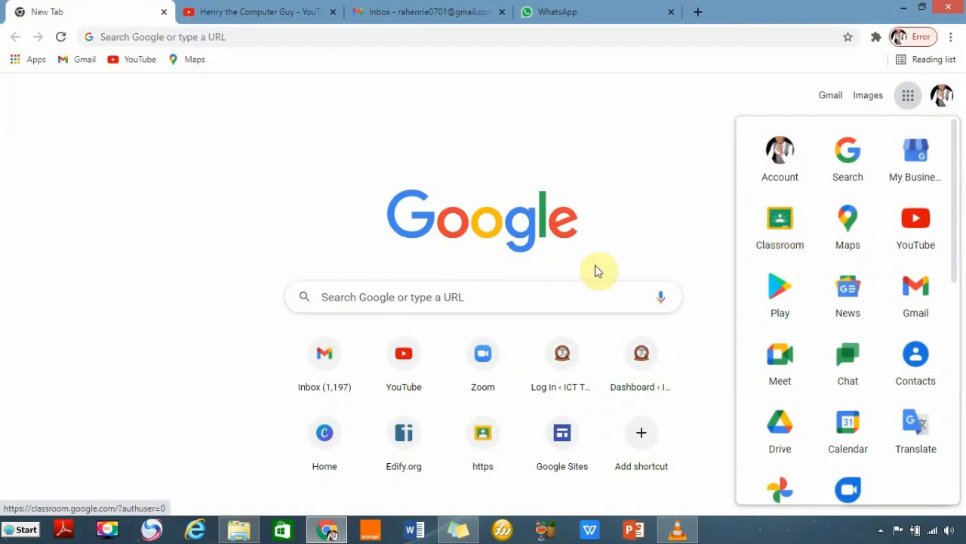
Search for classroom.google.com to open Google Classroom.
{"action": "left_click", "coordinate": [375, 296]}
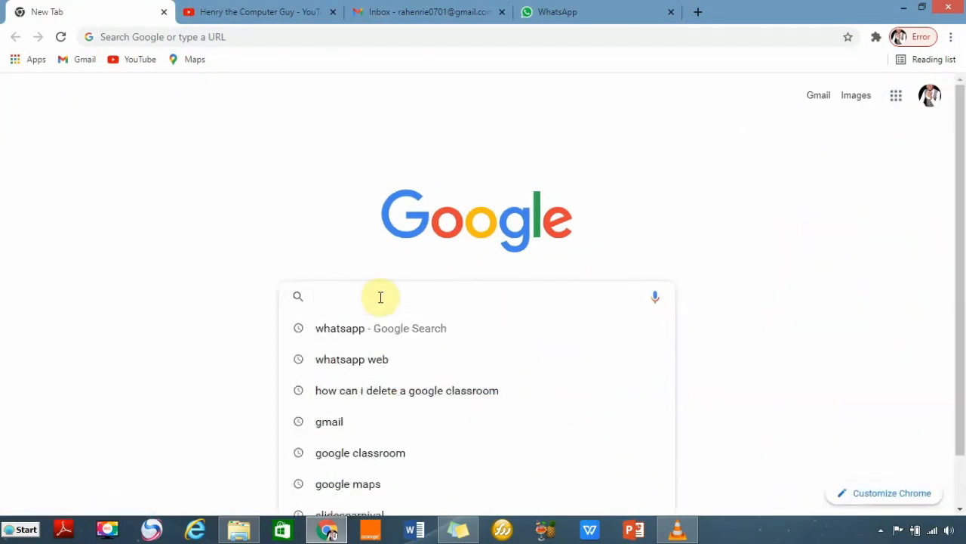
{"action": "type", "text": "CLASS"}
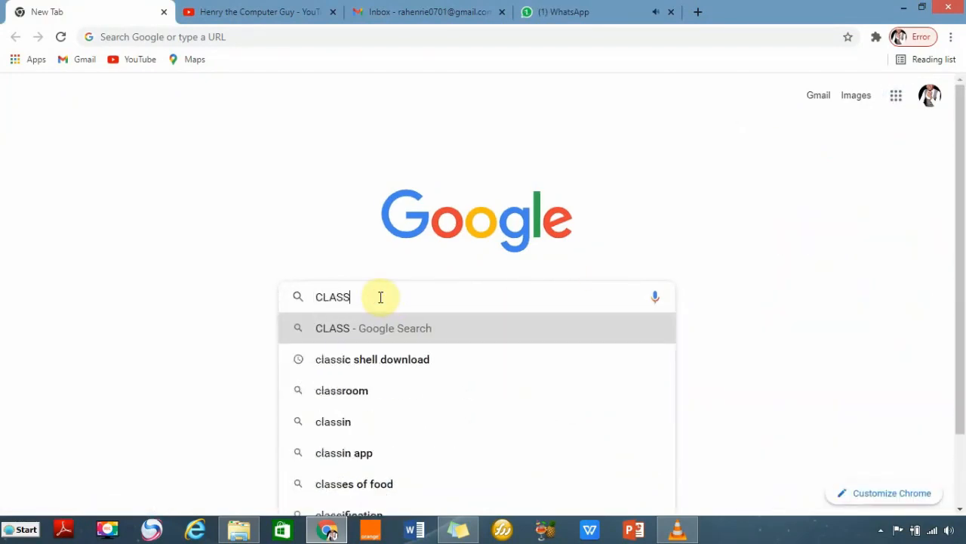
{"action": "type", "text": "ROOM"}
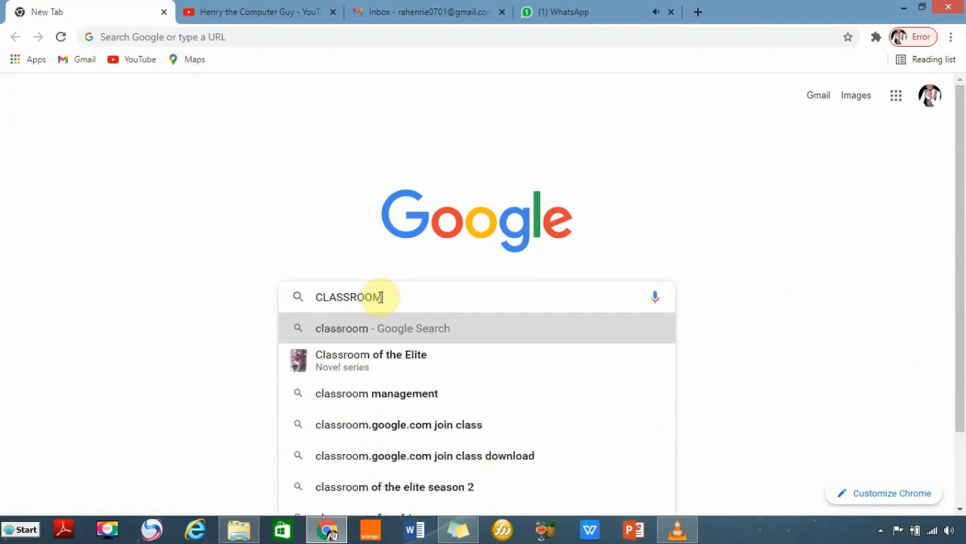
{"action": "type", "text": ".GOOGLR"}
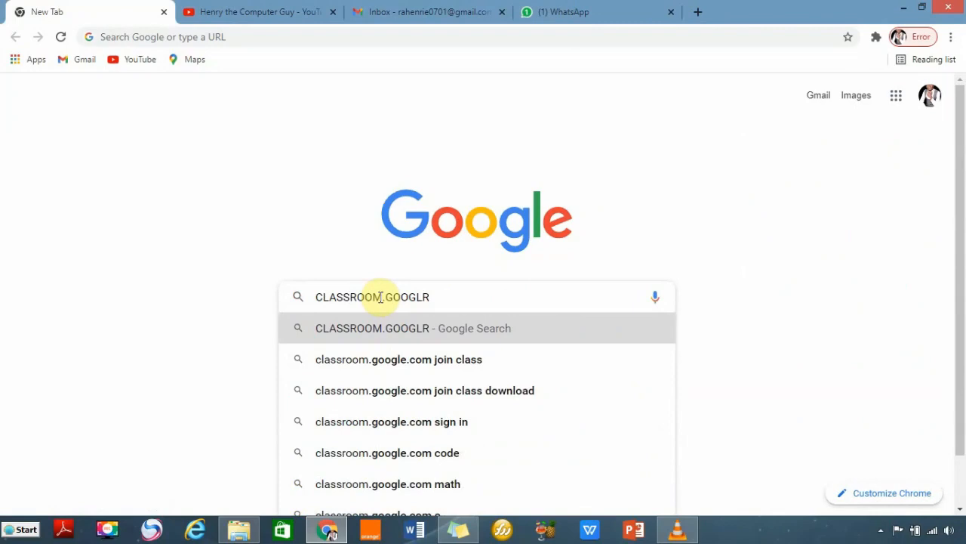
{"action": "key", "text": "BackSpace"}
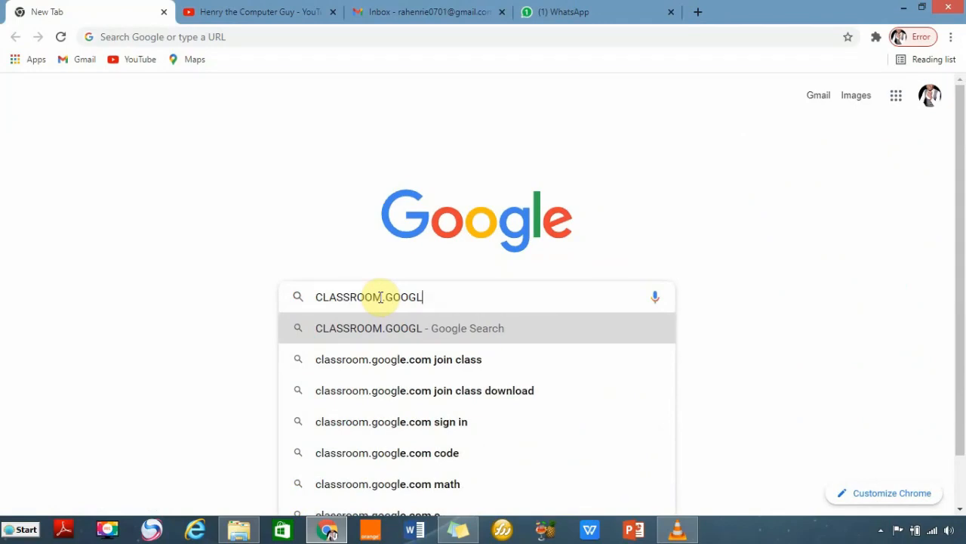
{"action": "type", "text": "E"}
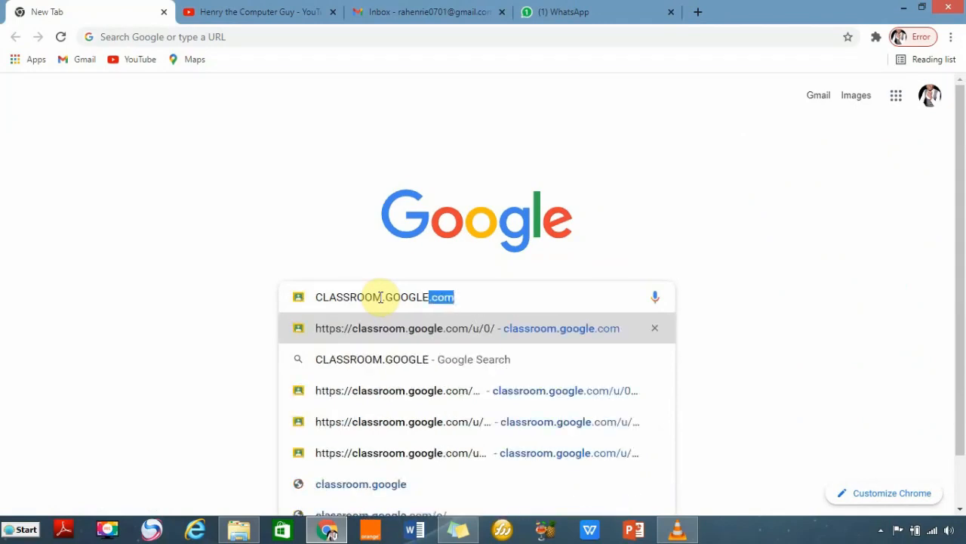
{"action": "key", "text": "Return"}
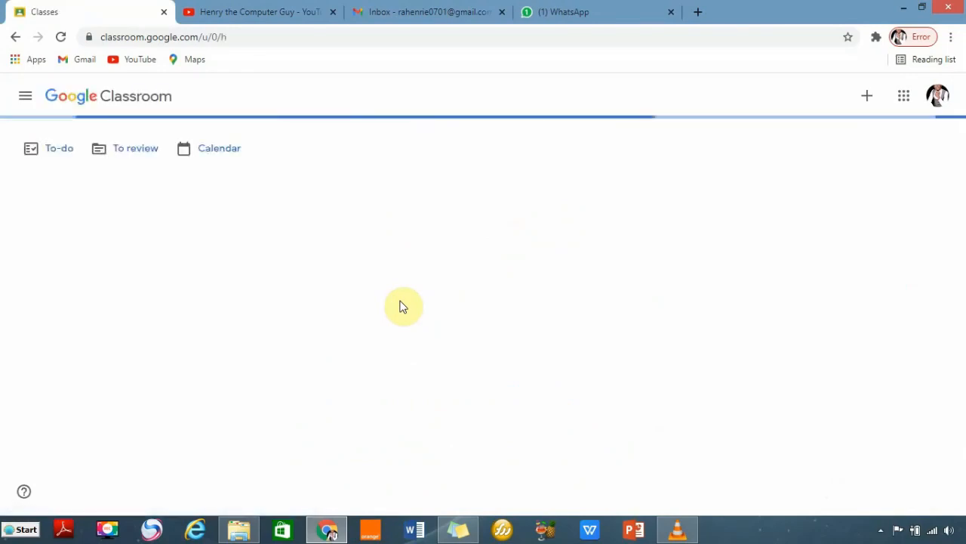
{"action": "left_click", "coordinate": [891, 96]}
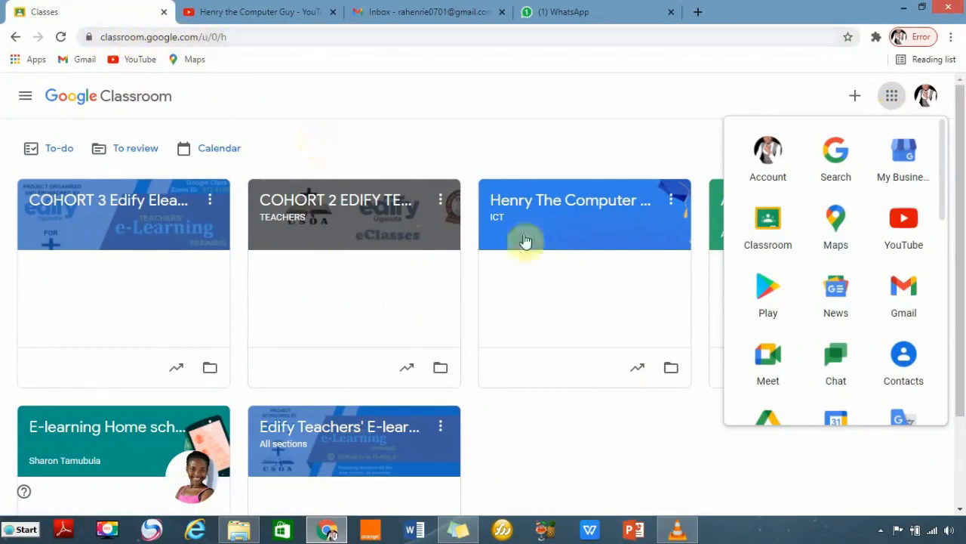
{"action": "left_click", "coordinate": [620, 459]}
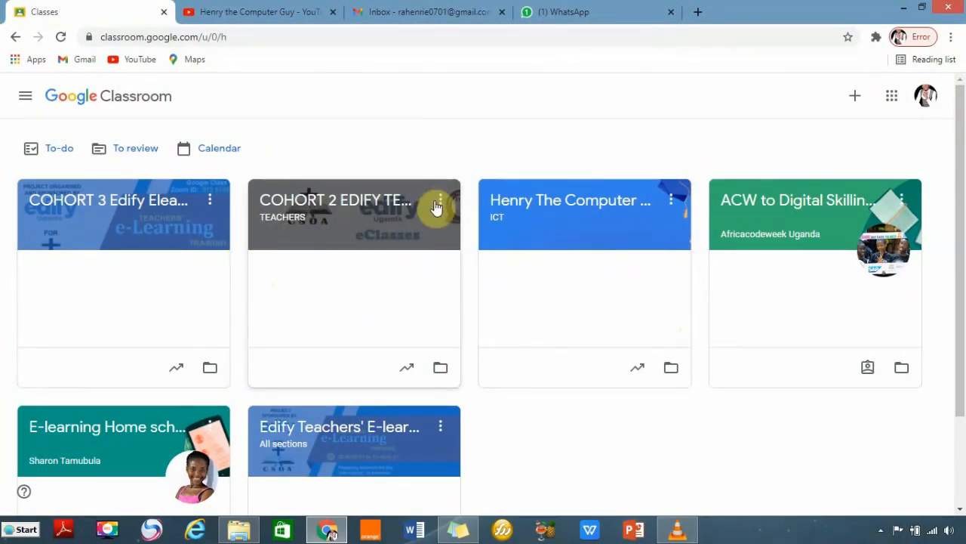
{"action": "left_click", "coordinate": [211, 201]}
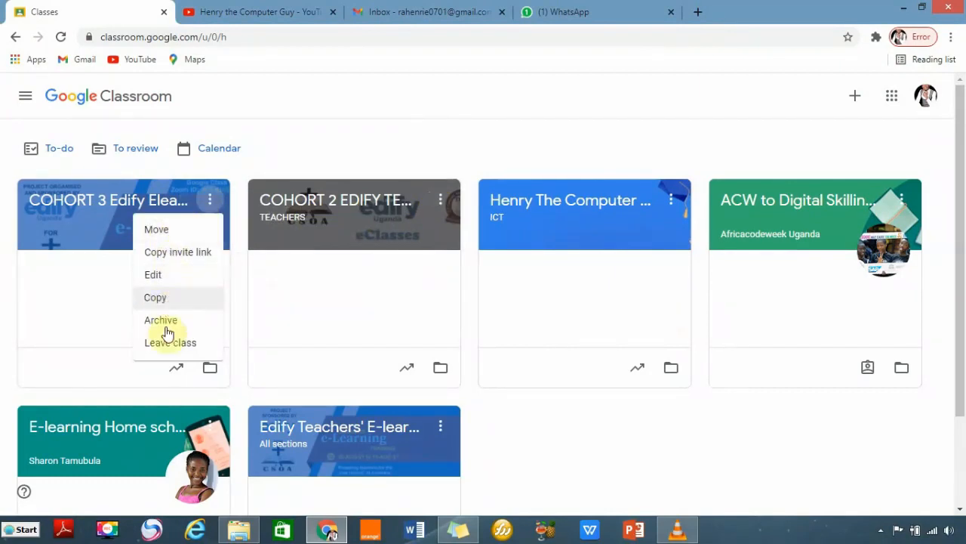
{"action": "scroll", "coordinate": [371, 415], "scroll_direction": "down", "scroll_amount": 1}
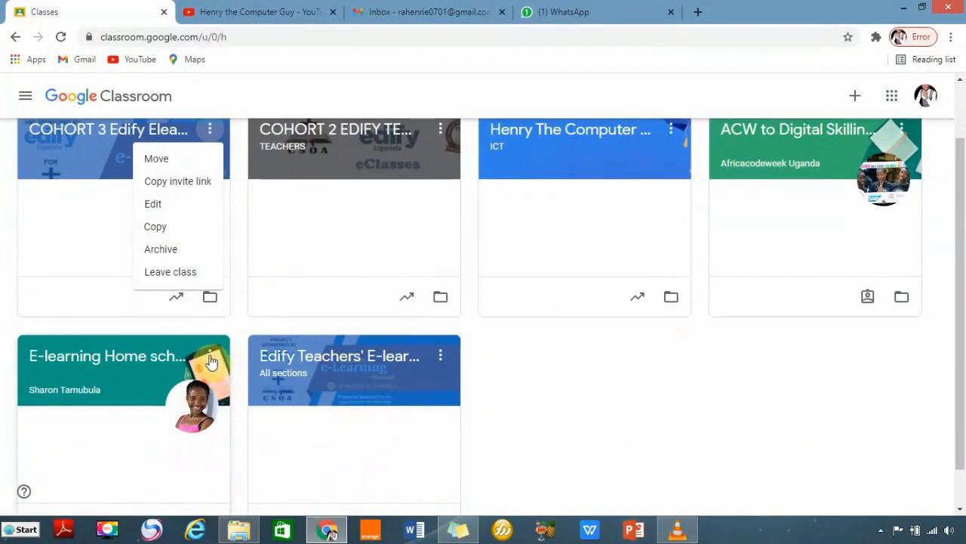
{"action": "left_click", "coordinate": [211, 361]}
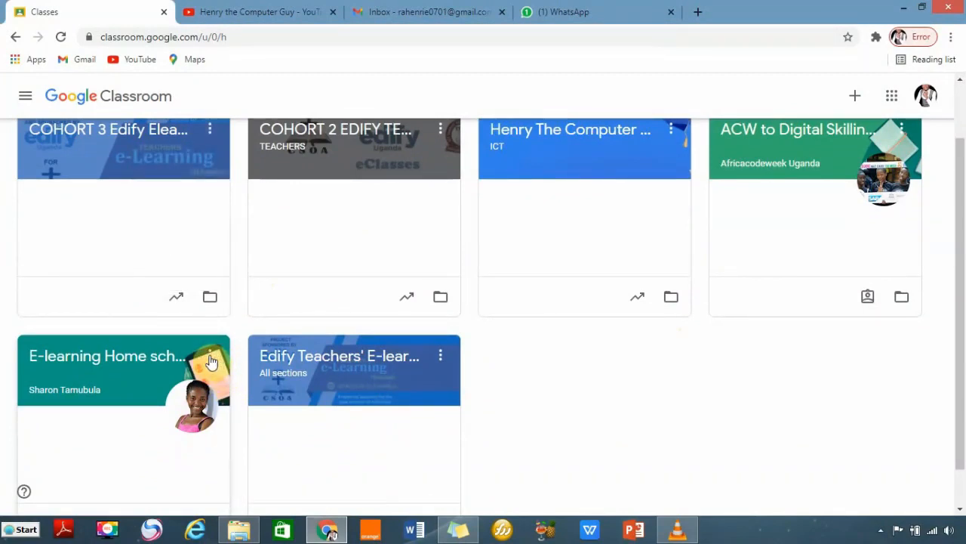
{"action": "left_click", "coordinate": [210, 356]}
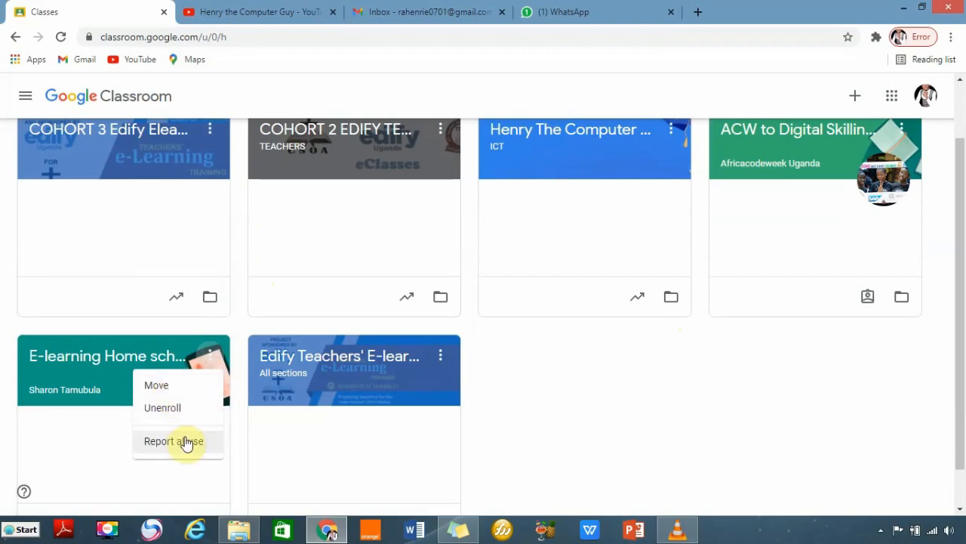
{"action": "left_click", "coordinate": [612, 414]}
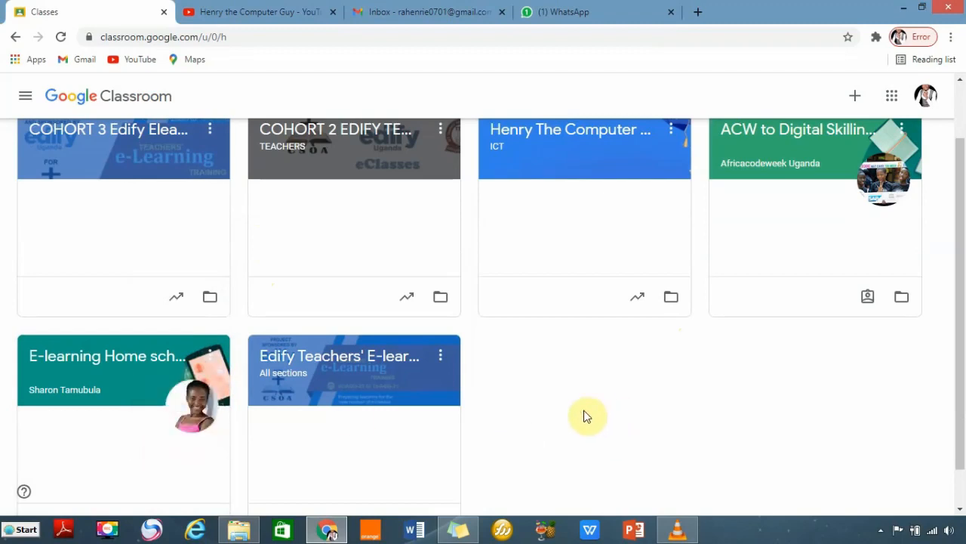
{"action": "scroll", "coordinate": [671, 393], "scroll_direction": "up", "scroll_amount": 1}
{"action": "scroll", "coordinate": [670, 393], "scroll_direction": "up", "scroll_amount": 1}
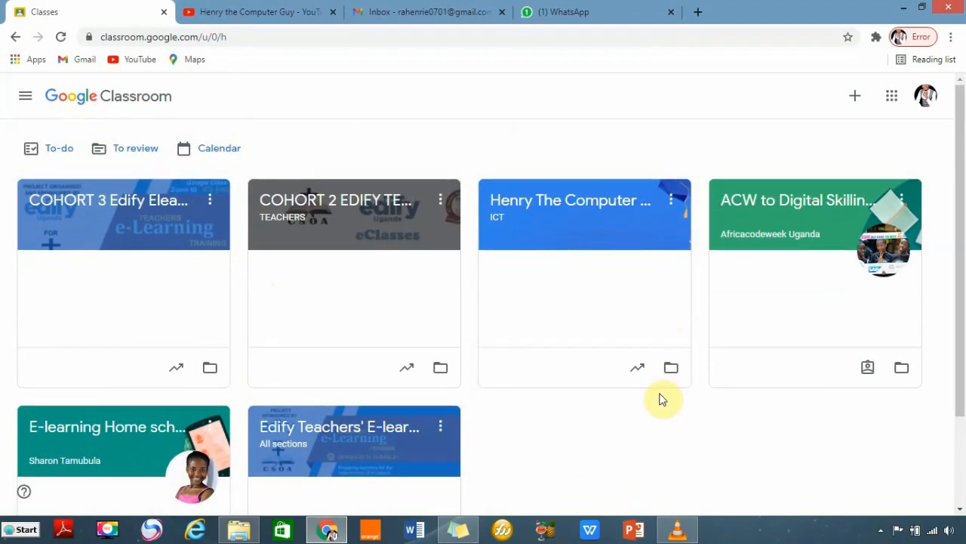
Choose Create class from the + menu and acknowledge the school-use notice to continue.
{"action": "left_click", "coordinate": [856, 98]}
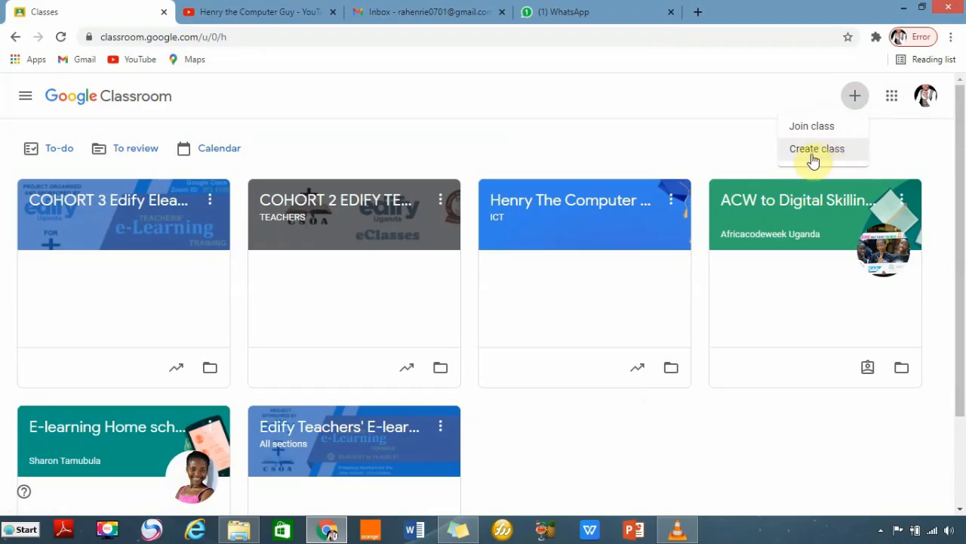
{"action": "left_click", "coordinate": [821, 157]}
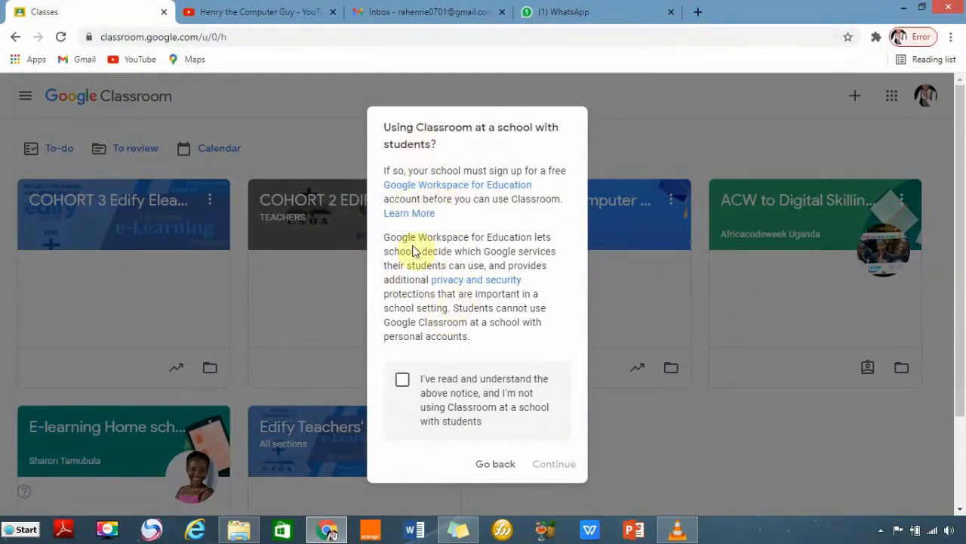
{"action": "left_click", "coordinate": [403, 382]}
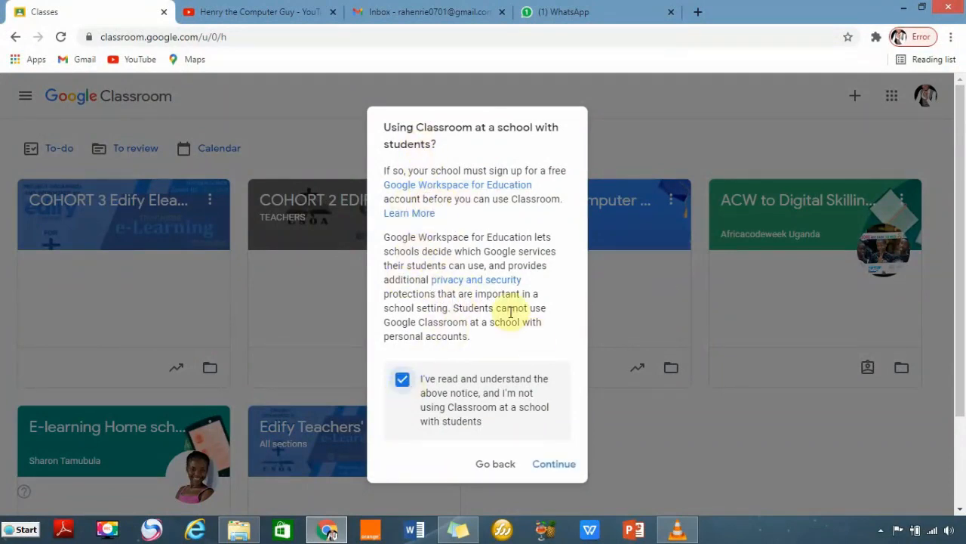
{"action": "left_click", "coordinate": [554, 467]}
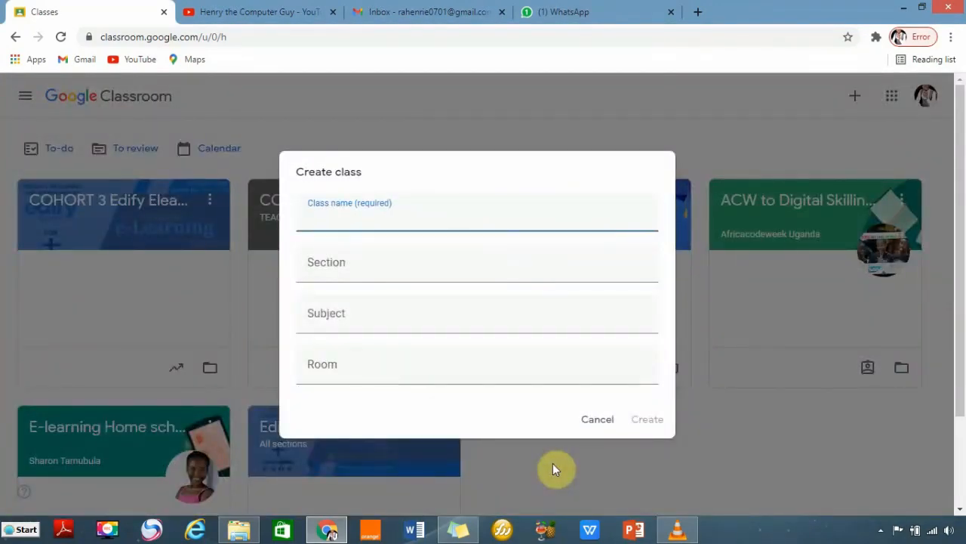
Enter class name My Class Demo, section senior one, subject ICT, room North, and create it.
{"action": "left_click", "coordinate": [346, 224]}
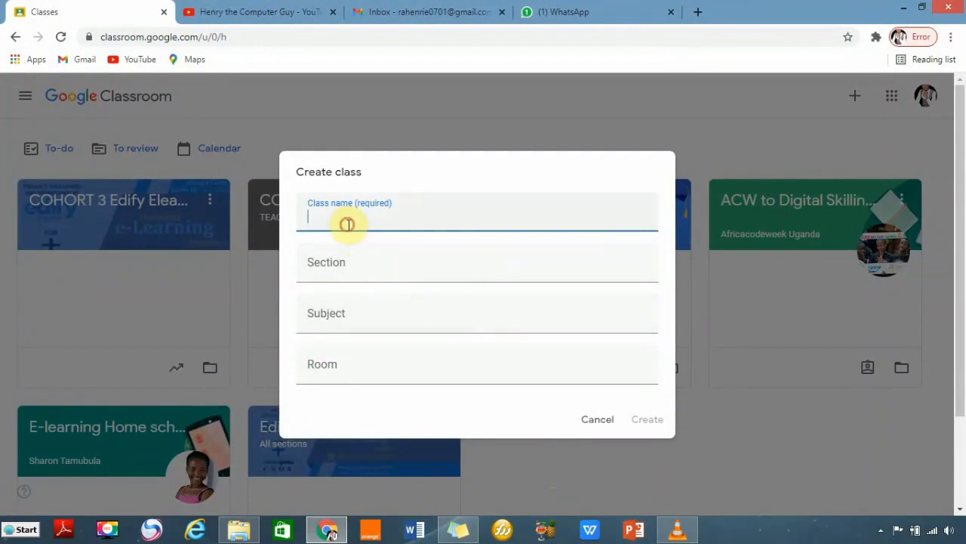
{"action": "type", "text": "My Class Demo"}
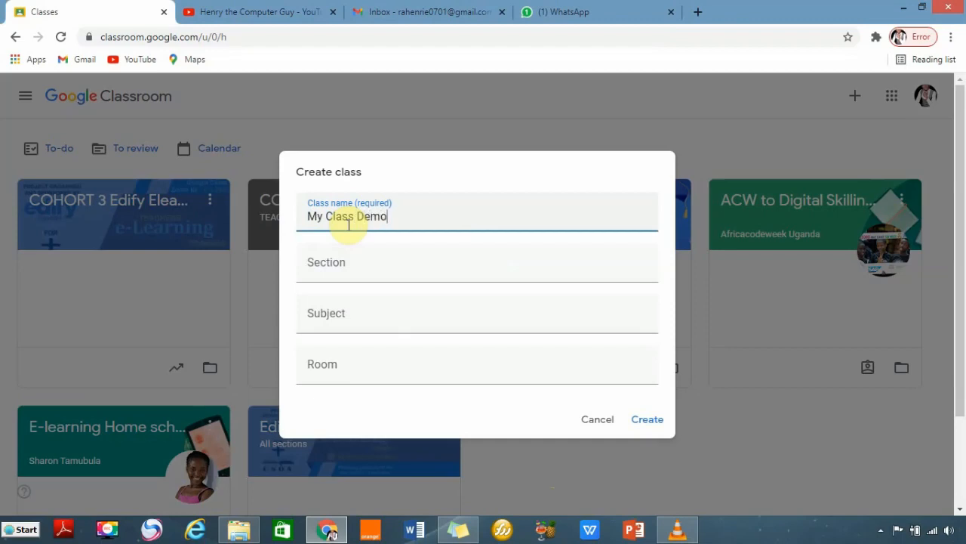
{"action": "left_click", "coordinate": [362, 274]}
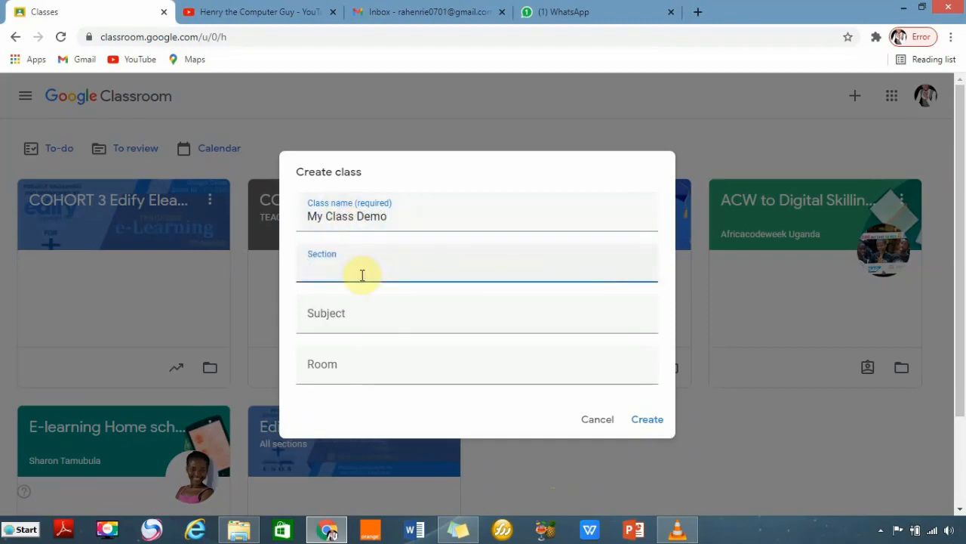
{"action": "type", "text": "senior one"}
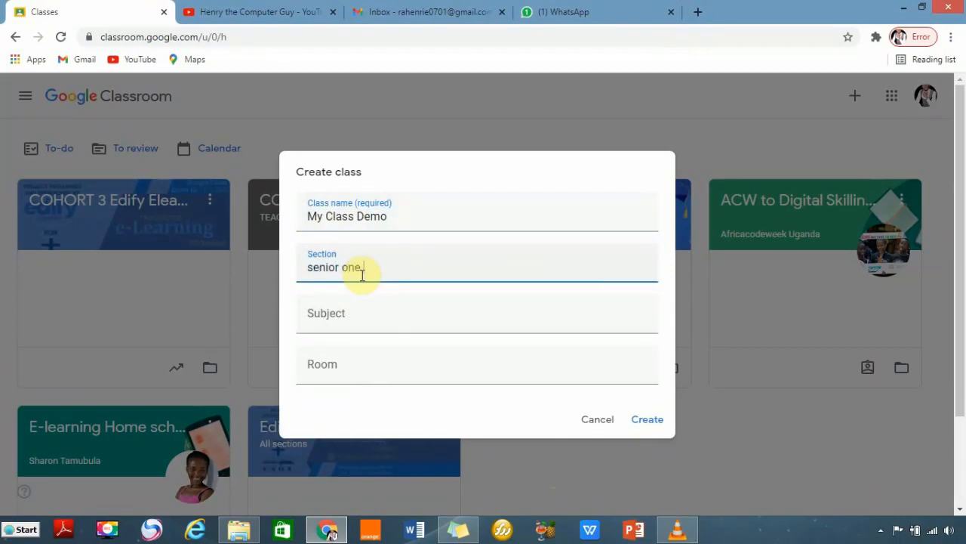
{"action": "left_click", "coordinate": [332, 321]}
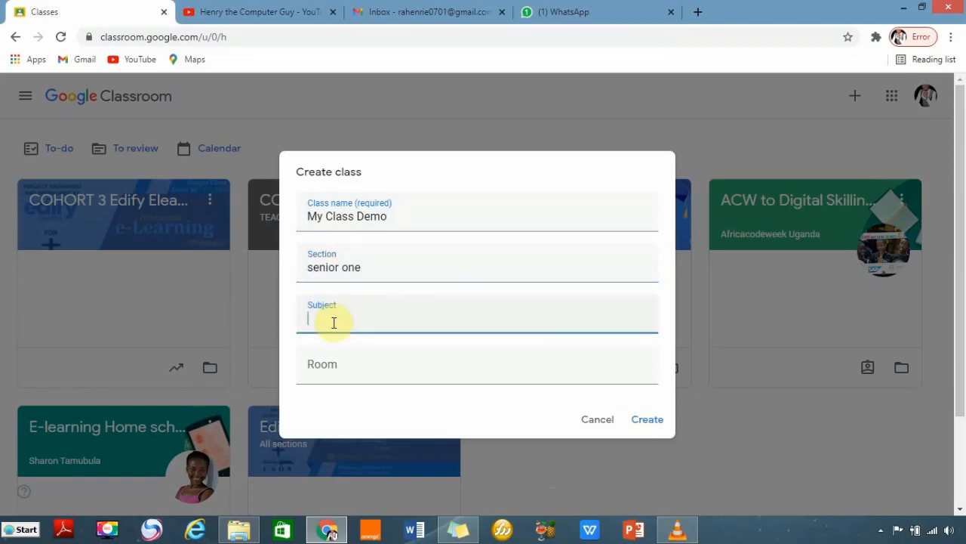
{"action": "type", "text": "ICT"}
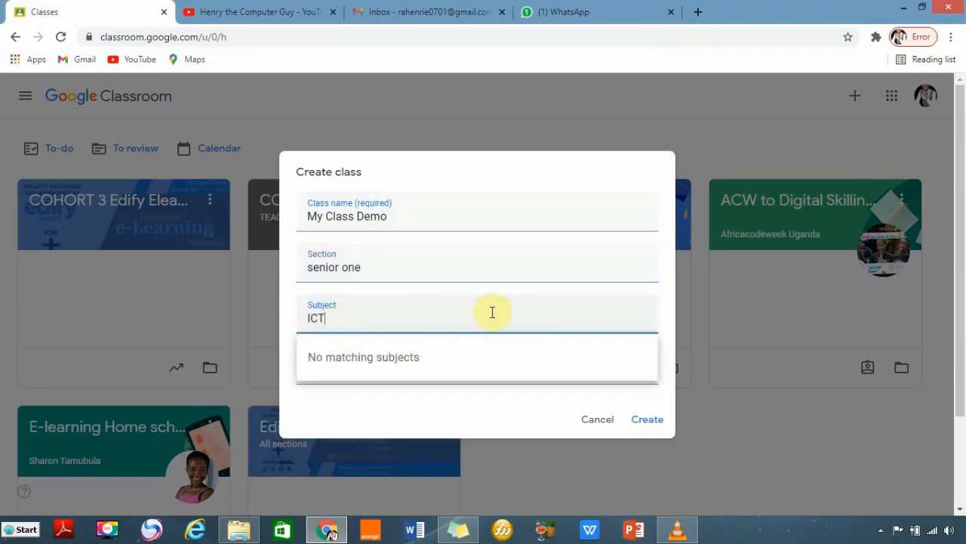
{"action": "left_click", "coordinate": [483, 265]}
{"action": "left_click", "coordinate": [372, 377]}
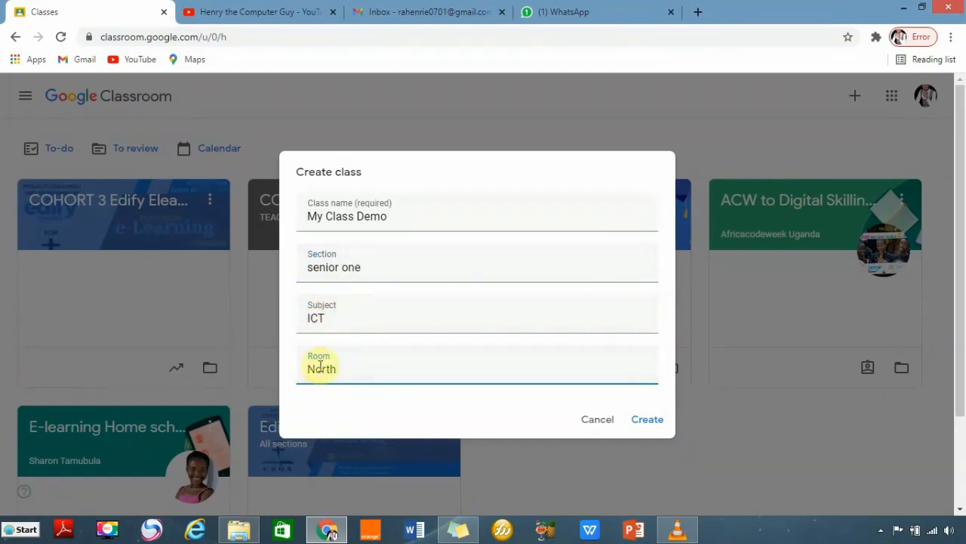
{"action": "left_click", "coordinate": [646, 418]}
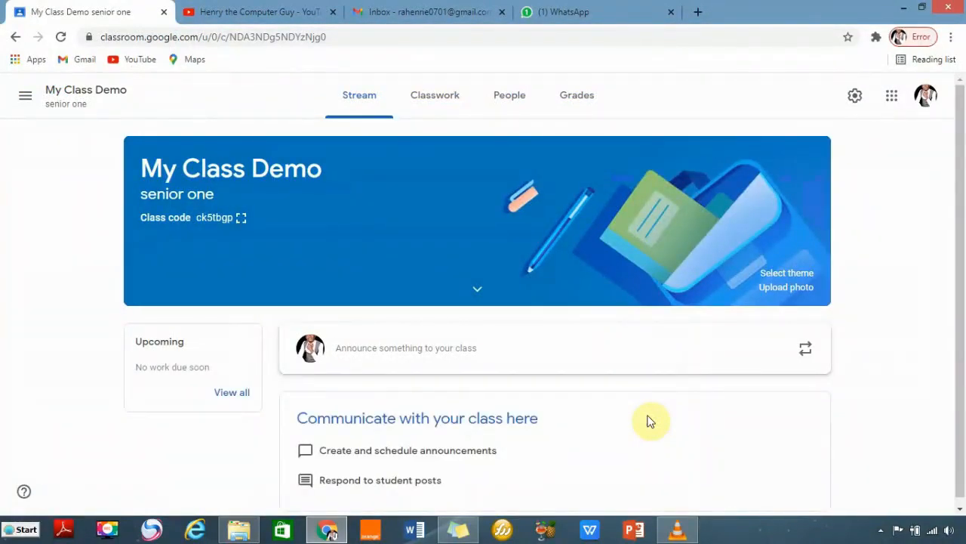
Expand the class banner details to show subject ICT and room North.
{"action": "left_click", "coordinate": [478, 295]}
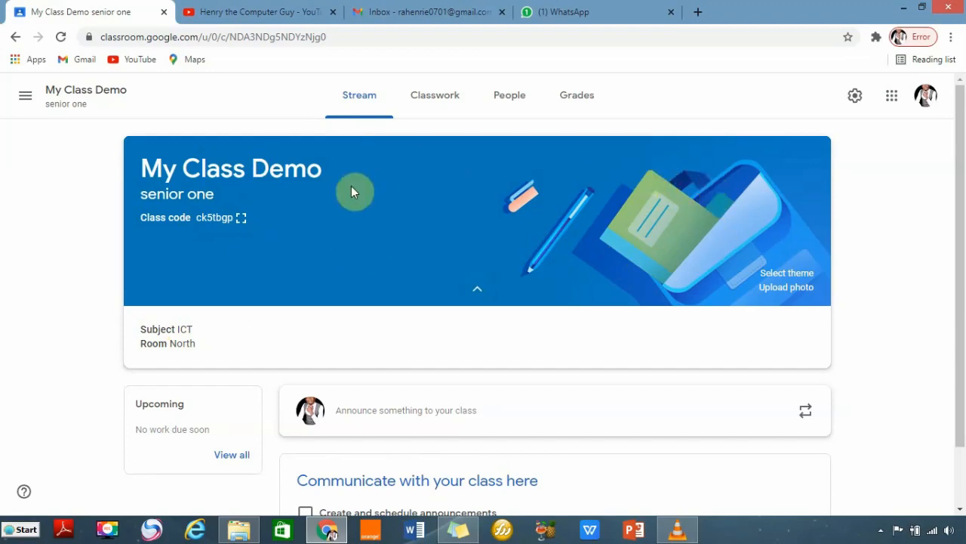
Apply the grey-blue laptop and tablets theme from the General gallery to the banner.
{"action": "left_click", "coordinate": [785, 273]}
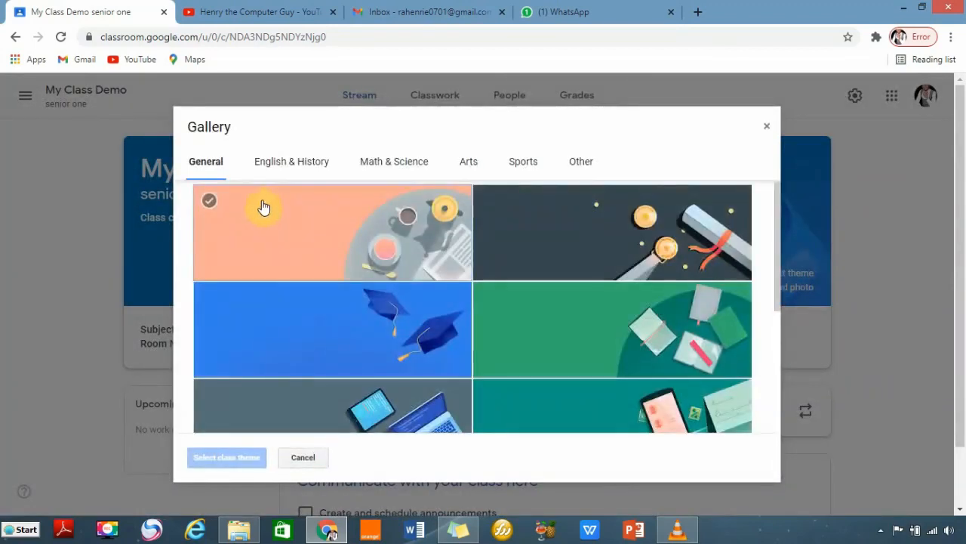
{"action": "left_click", "coordinate": [398, 311]}
{"action": "scroll", "coordinate": [397, 311], "scroll_direction": "down", "scroll_amount": 2}
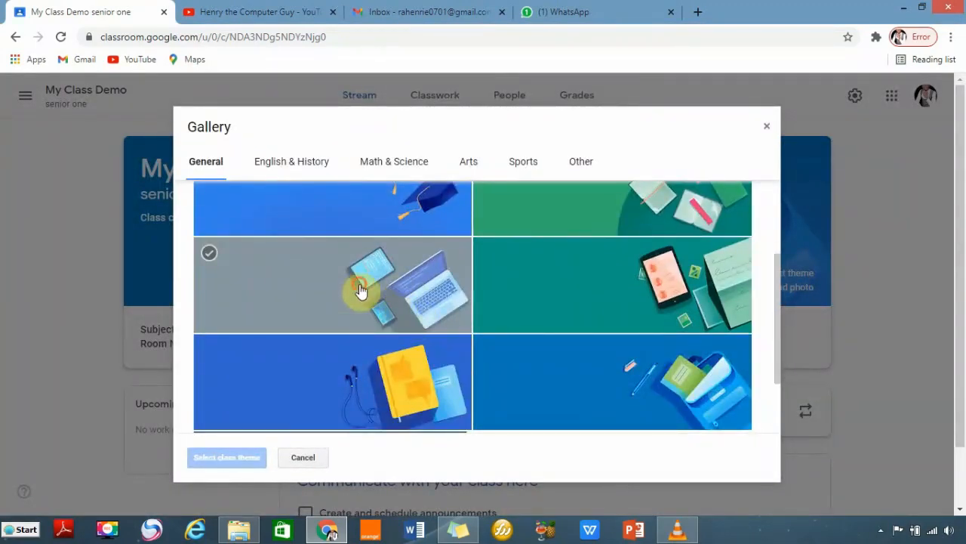
{"action": "left_click", "coordinate": [361, 290]}
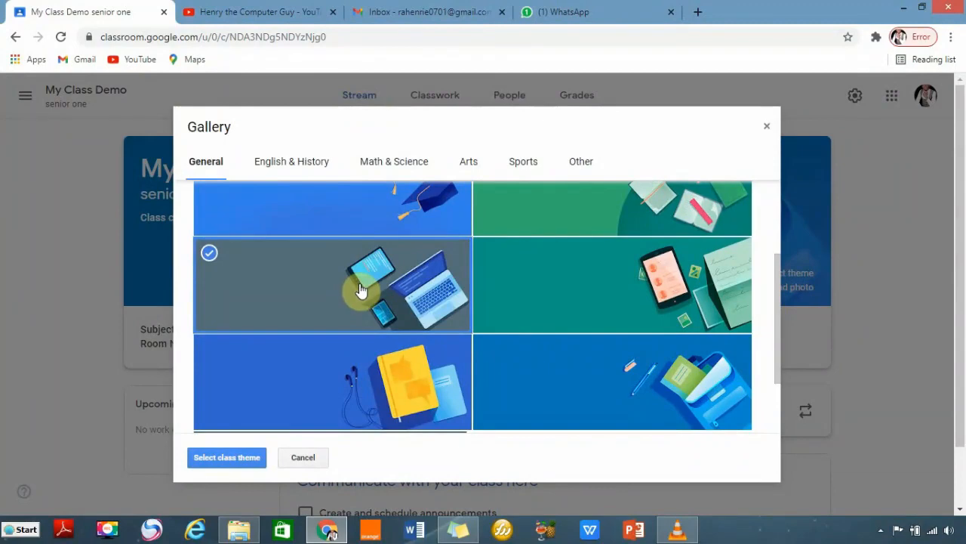
{"action": "left_click", "coordinate": [233, 453]}
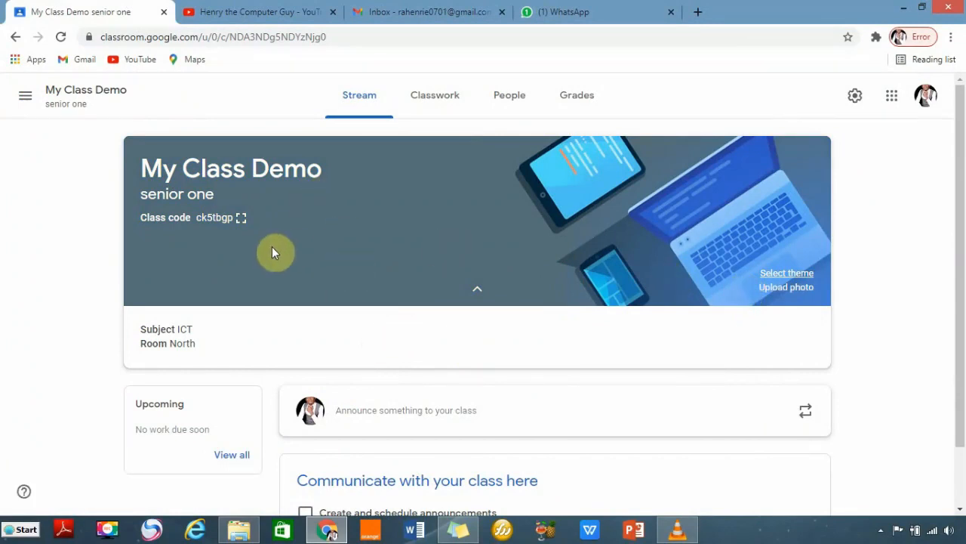
Show the class code enlarged, copy the invite link, and paste it into the WhatsApp group chat.
{"action": "left_click", "coordinate": [240, 219]}
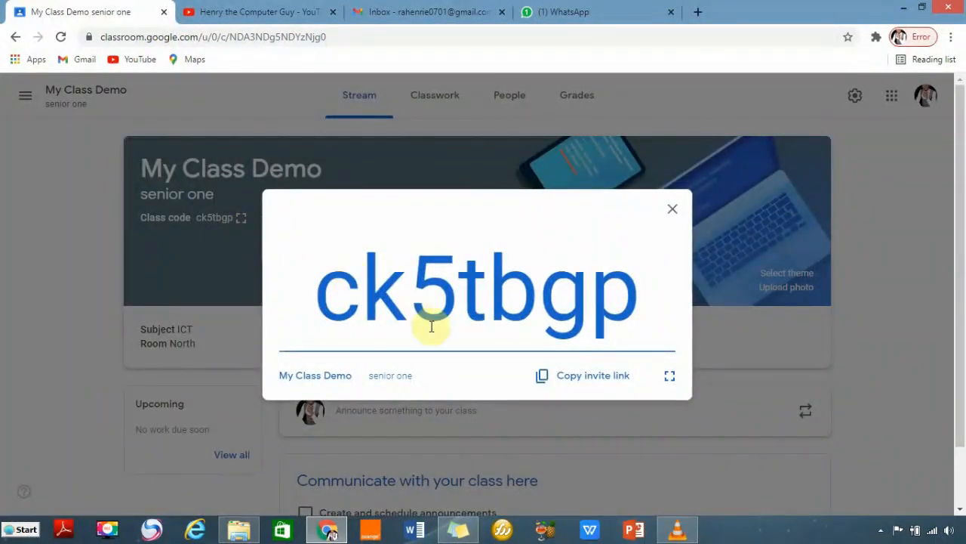
{"action": "left_click", "coordinate": [596, 381]}
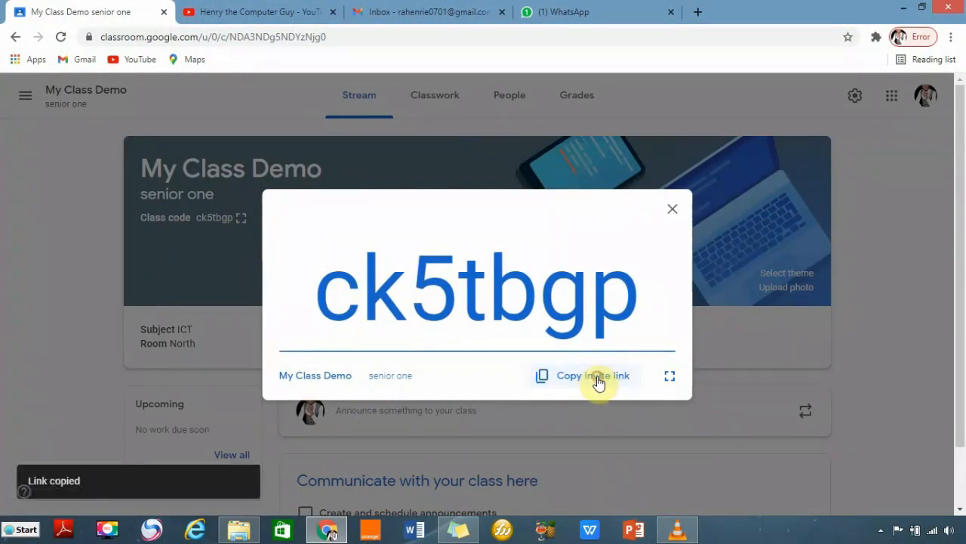
{"action": "left_click", "coordinate": [562, 12]}
{"action": "key", "text": "ctrl+v"}
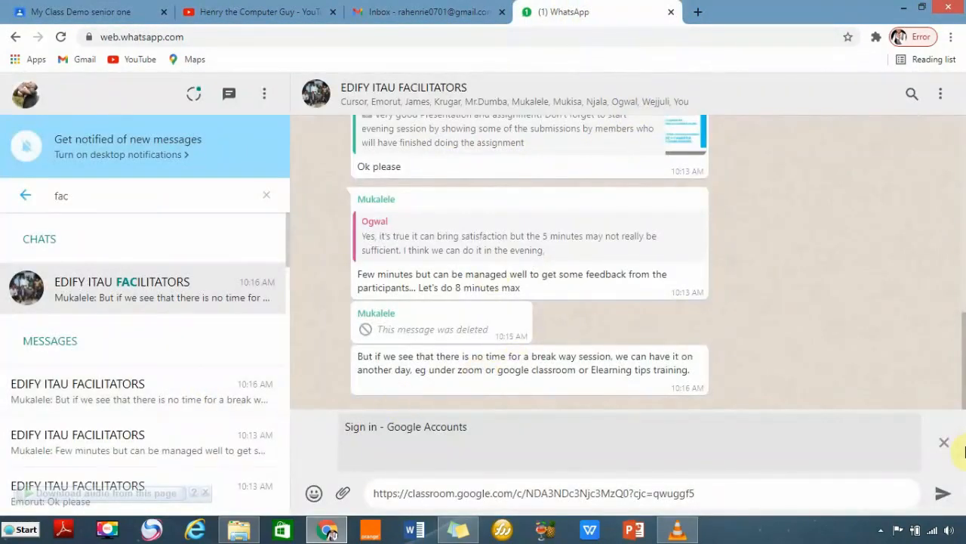
{"action": "left_click", "coordinate": [945, 444]}
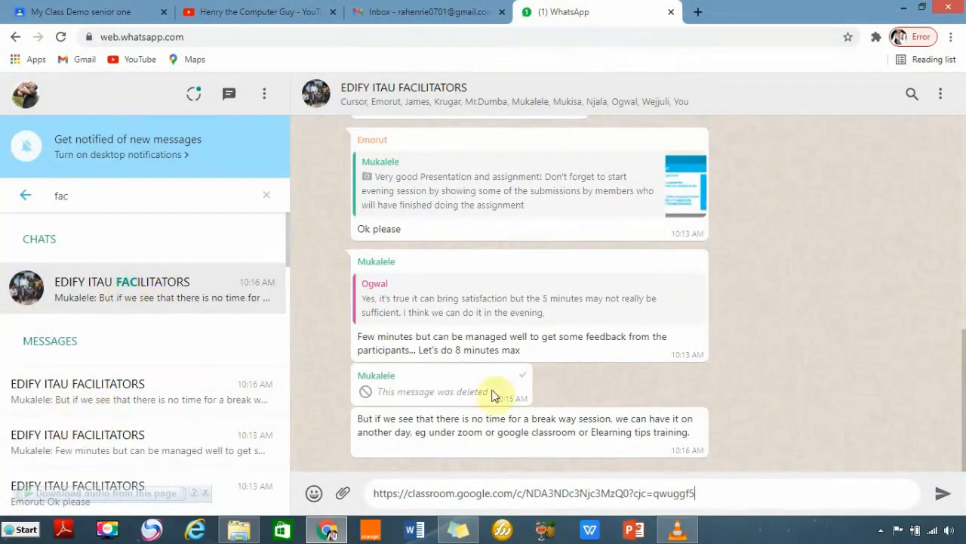
{"action": "left_click", "coordinate": [738, 493]}
{"action": "left_click_drag", "start_coordinate": [716, 493], "coordinate": [370, 489]}
{"action": "key", "text": "ctrl+v"}
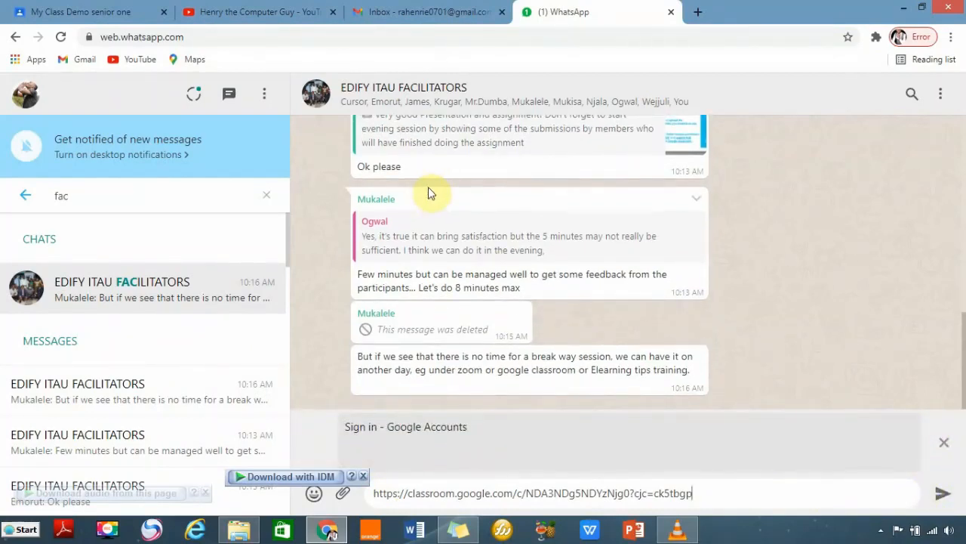
{"action": "left_click", "coordinate": [76, 14]}
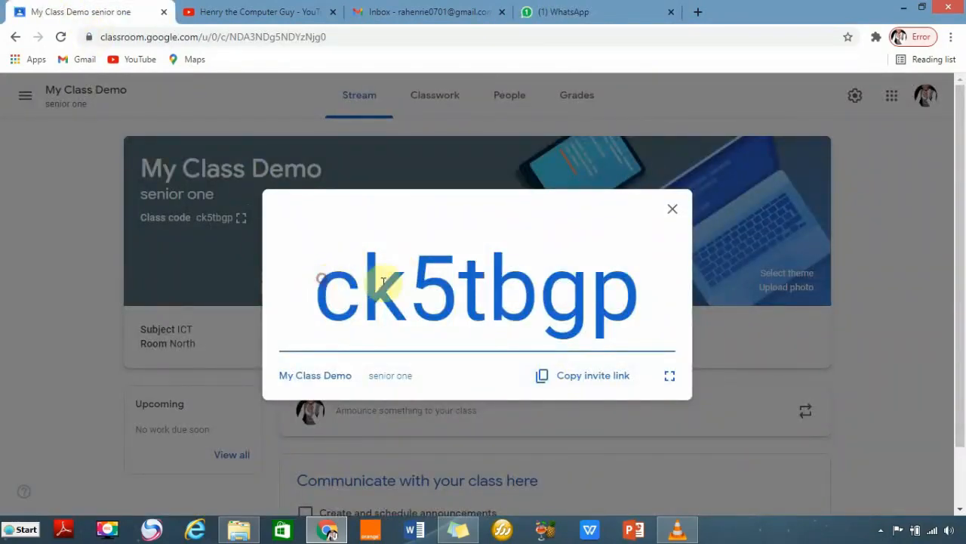
{"action": "left_click_drag", "start_coordinate": [317, 276], "coordinate": [611, 291]}
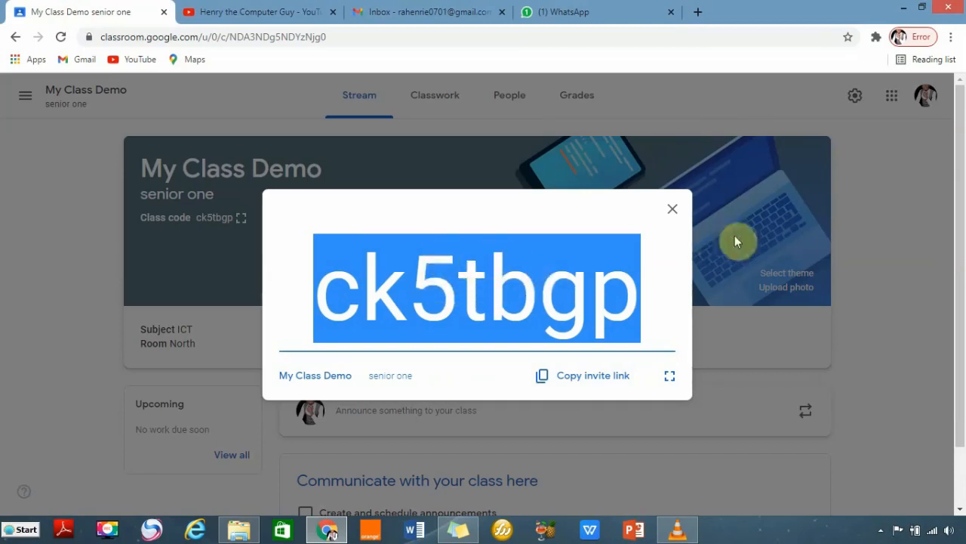
{"action": "left_click", "coordinate": [672, 208]}
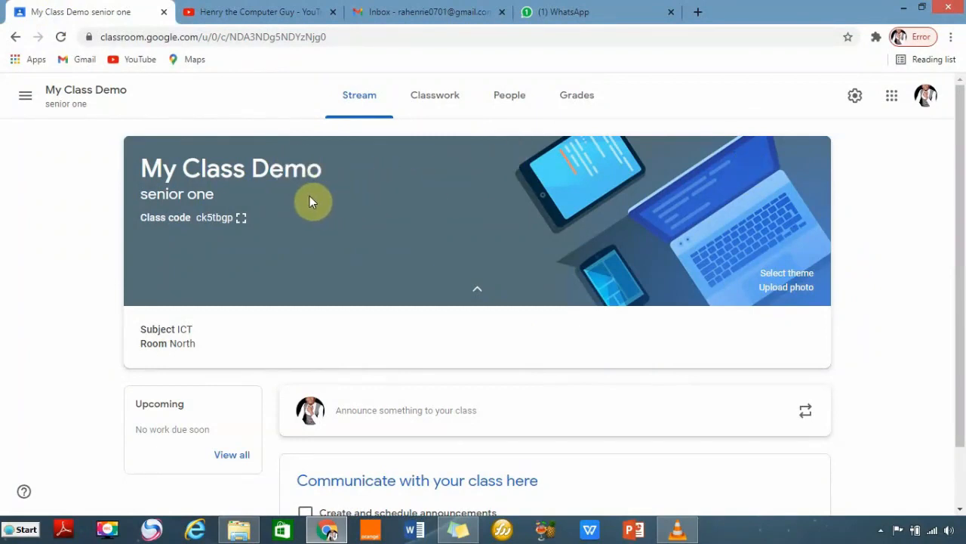
From the People page, invite a second teacher by entering their e-mail address.
{"action": "left_click", "coordinate": [499, 102]}
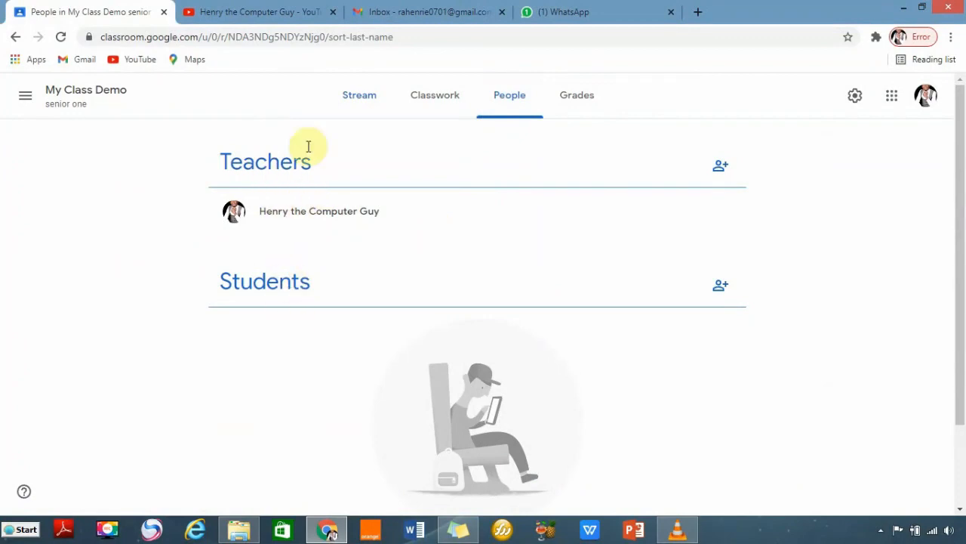
{"action": "left_click", "coordinate": [725, 175]}
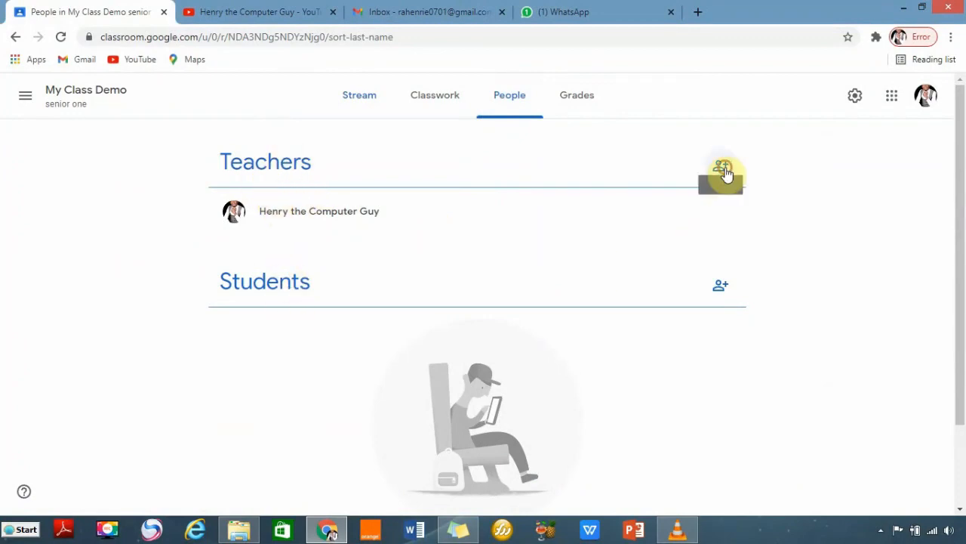
{"action": "left_click", "coordinate": [400, 183]}
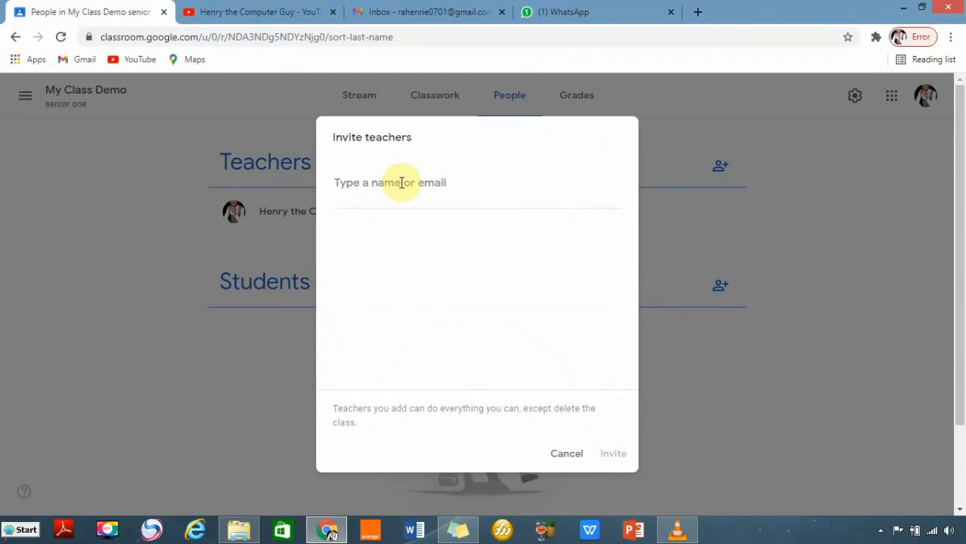
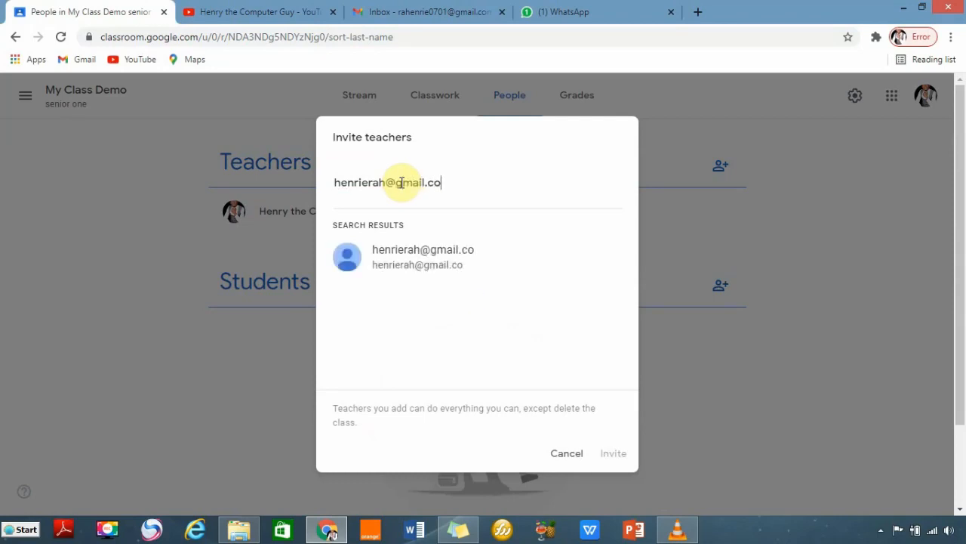
{"action": "left_click", "coordinate": [425, 268]}
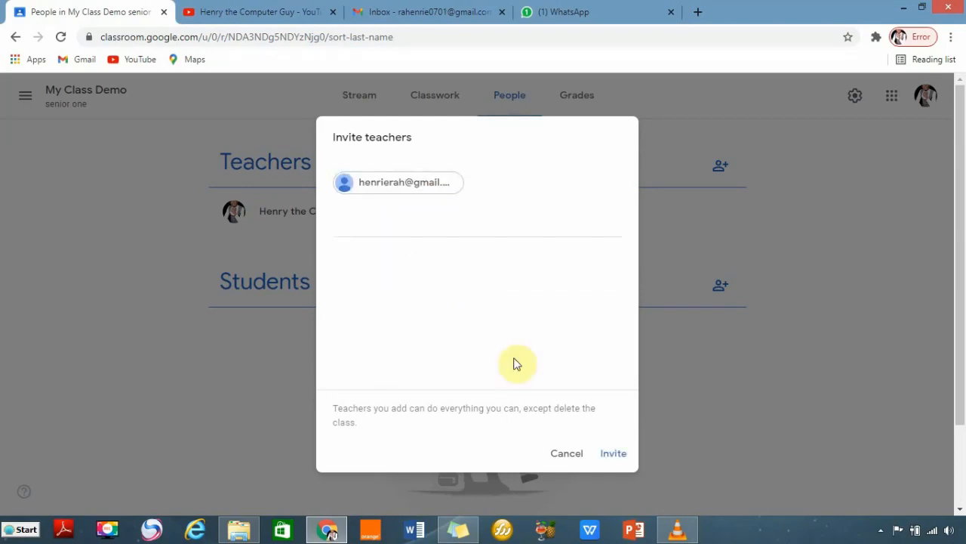
{"action": "left_click", "coordinate": [613, 453]}
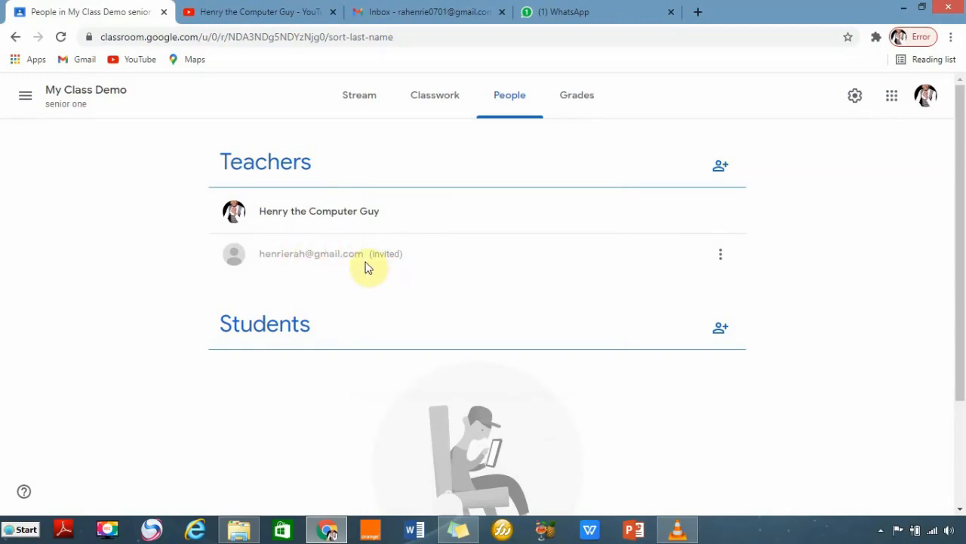
Check the invited teacher's options menu, then dismiss it.
{"action": "left_click", "coordinate": [722, 256]}
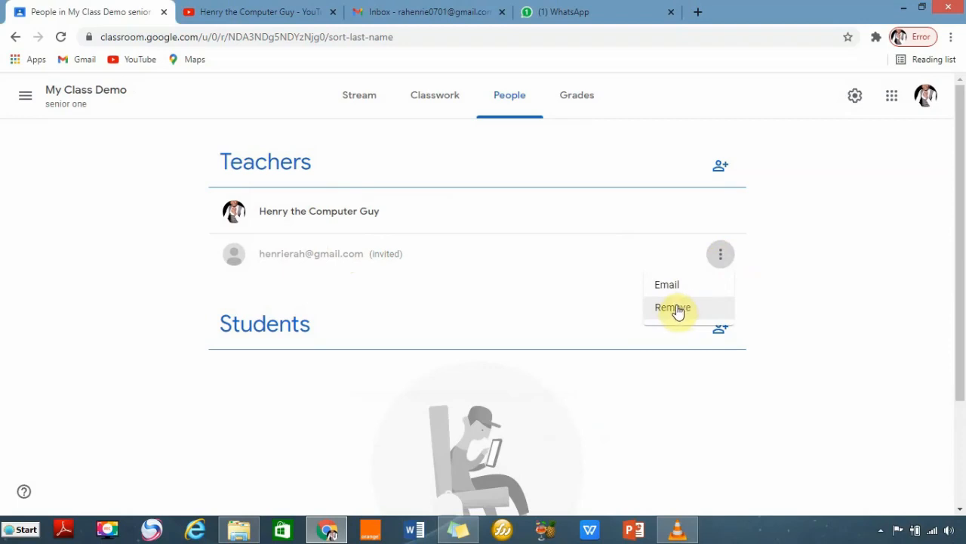
{"action": "left_click", "coordinate": [804, 278]}
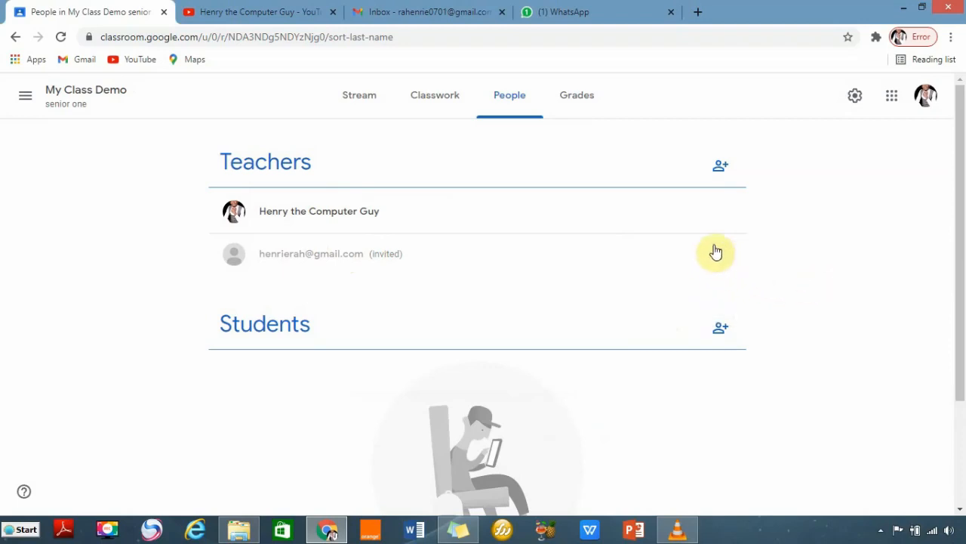
{"action": "scroll", "coordinate": [799, 308], "scroll_direction": "down", "scroll_amount": 1}
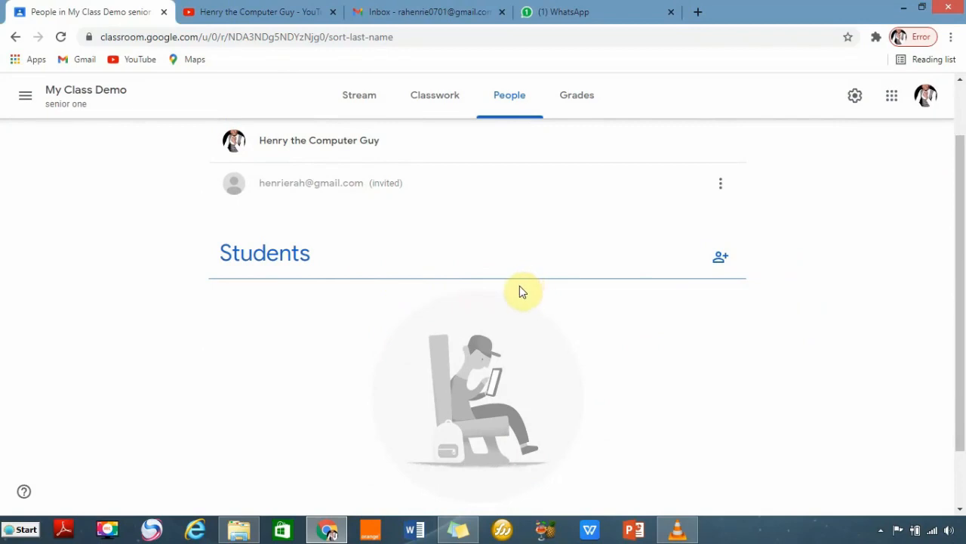
Invite the student's Gmail address to My Class Demo as a student.
{"action": "left_click", "coordinate": [720, 257]}
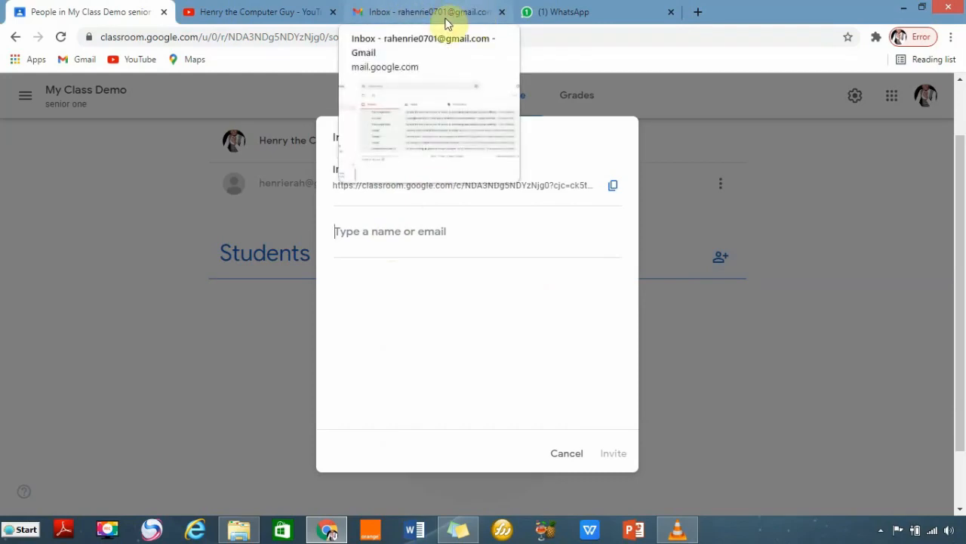
{"action": "left_click", "coordinate": [367, 231]}
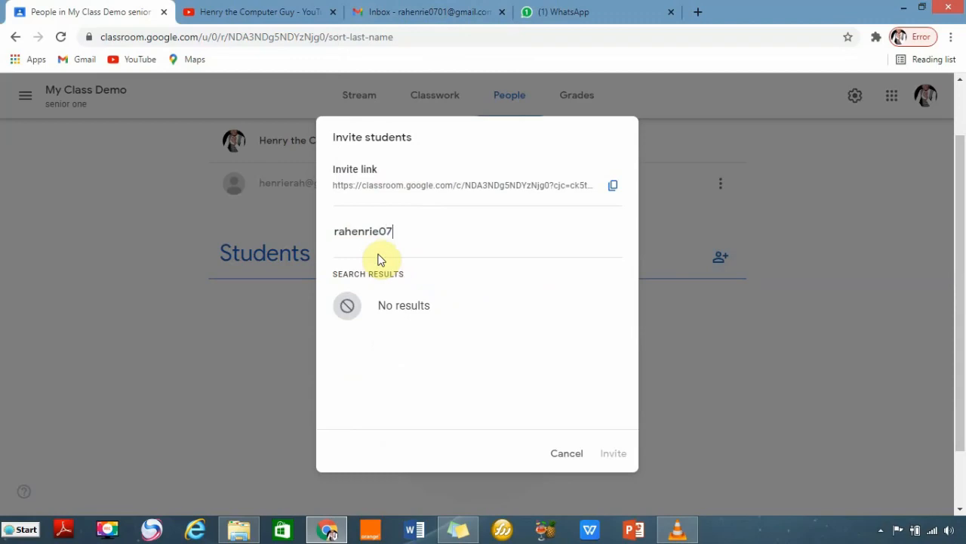
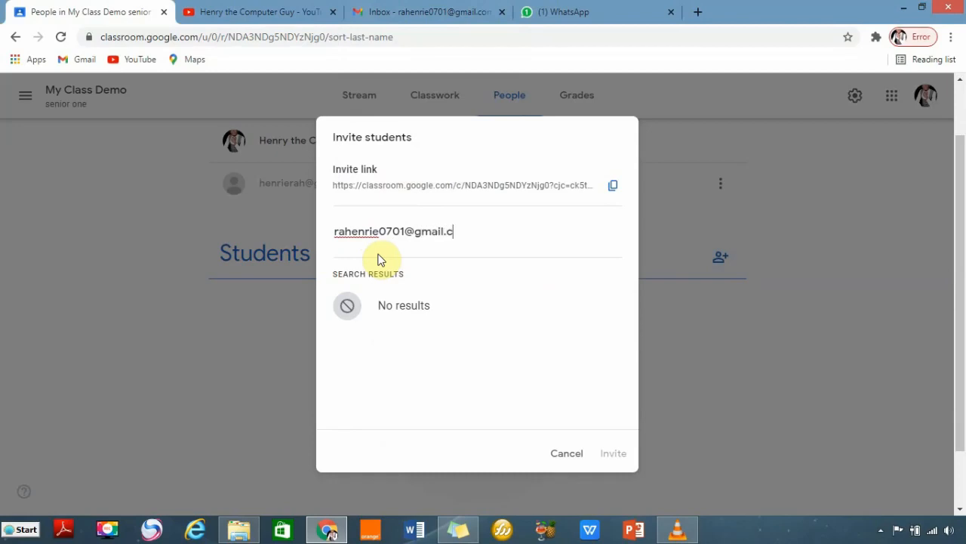
{"action": "left_click", "coordinate": [456, 318]}
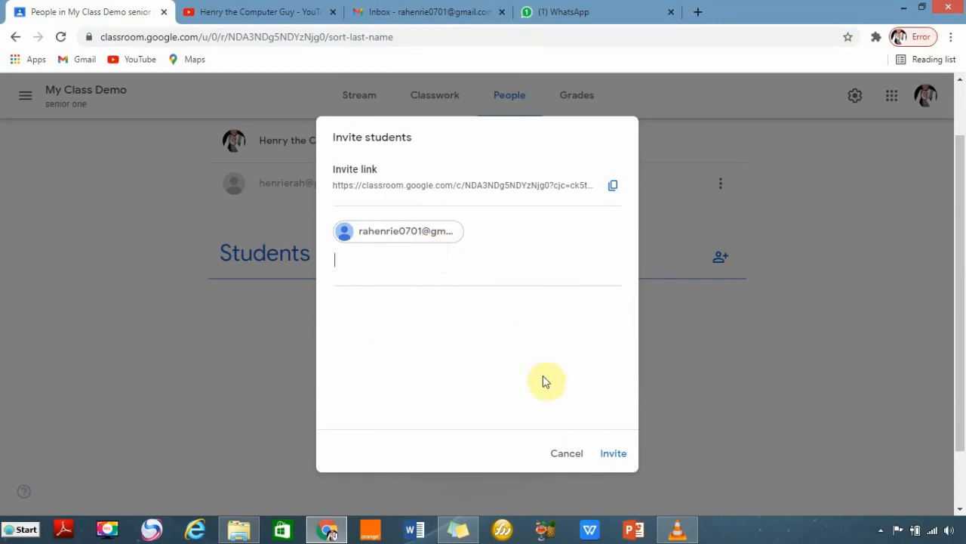
{"action": "left_click", "coordinate": [611, 455]}
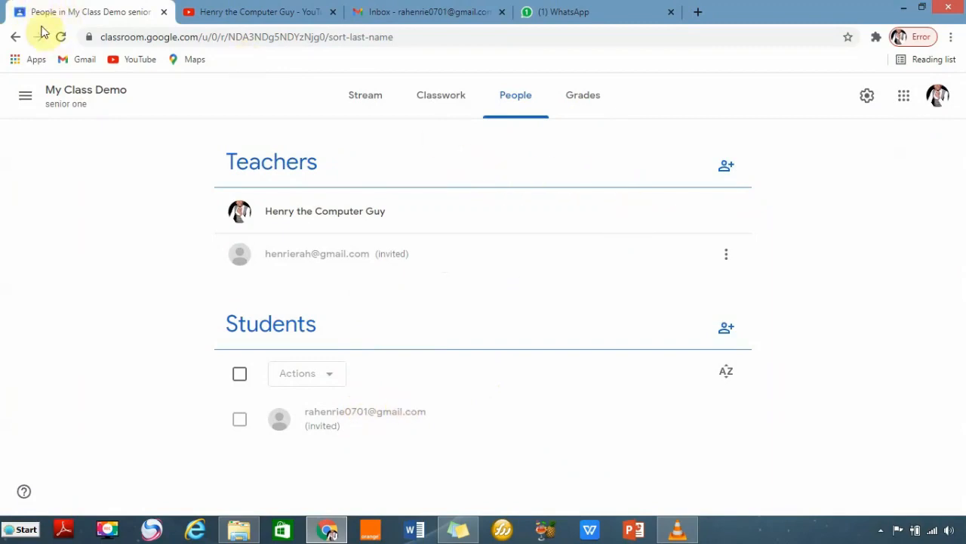
{"action": "left_click", "coordinate": [438, 13]}
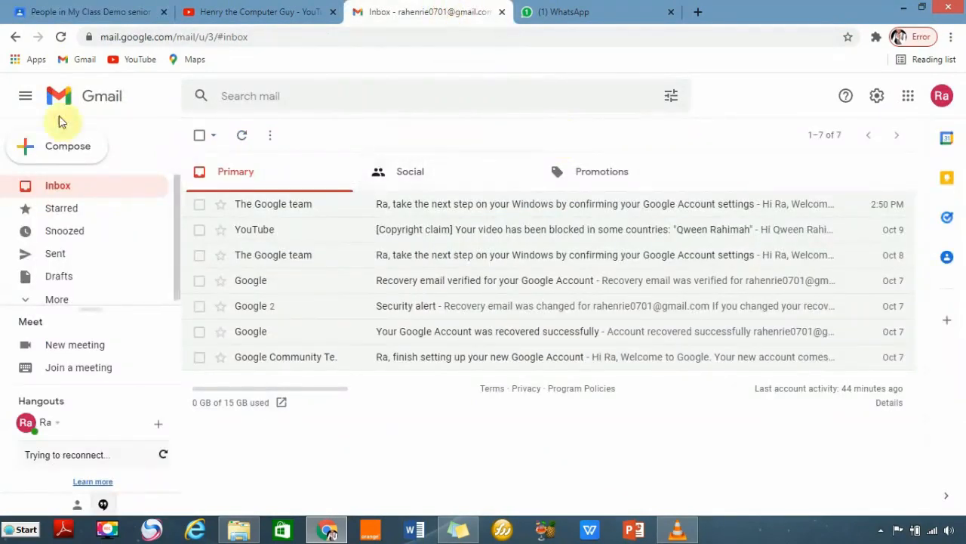
Reload the inbox, open the My Class Demo invitation email and click Join.
{"action": "left_click", "coordinate": [59, 38]}
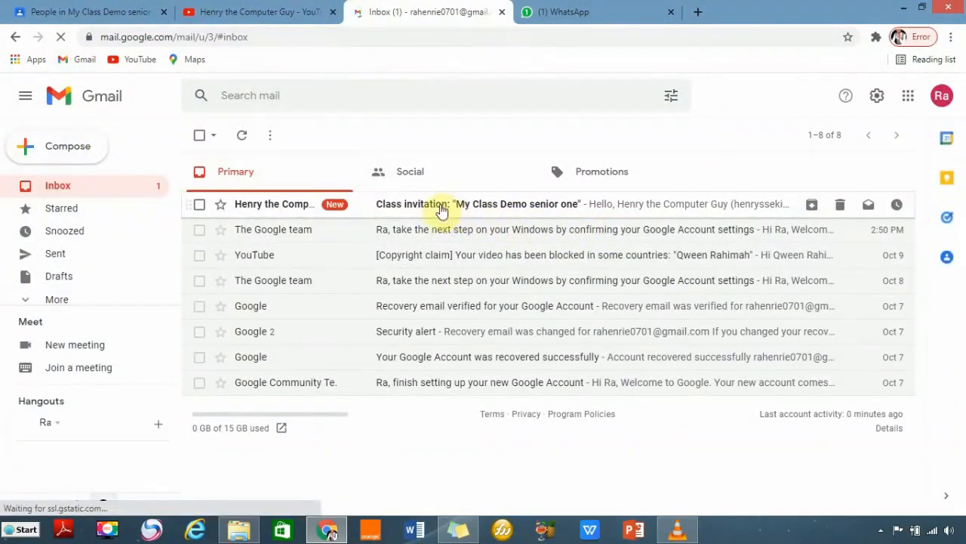
{"action": "left_click", "coordinate": [466, 208]}
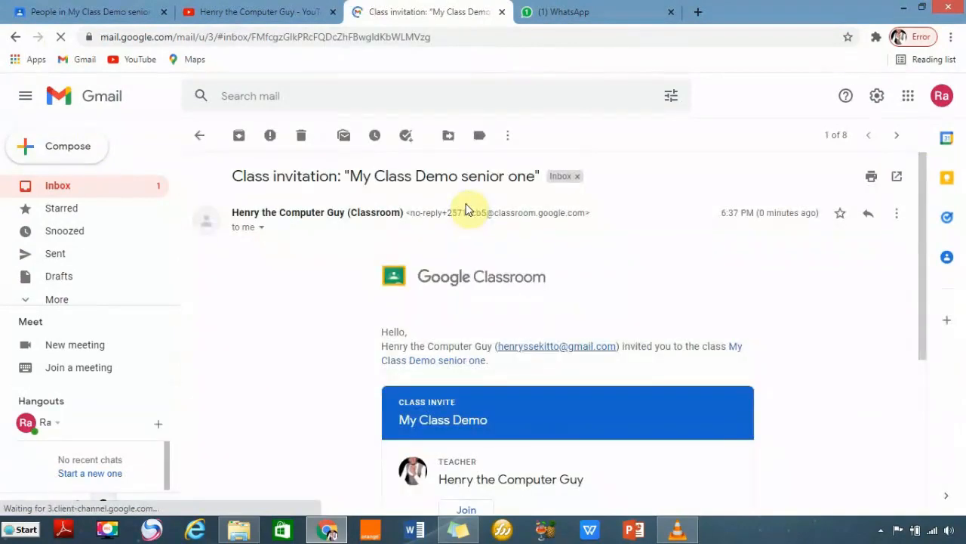
{"action": "scroll", "coordinate": [643, 339], "scroll_direction": "down", "scroll_amount": 2}
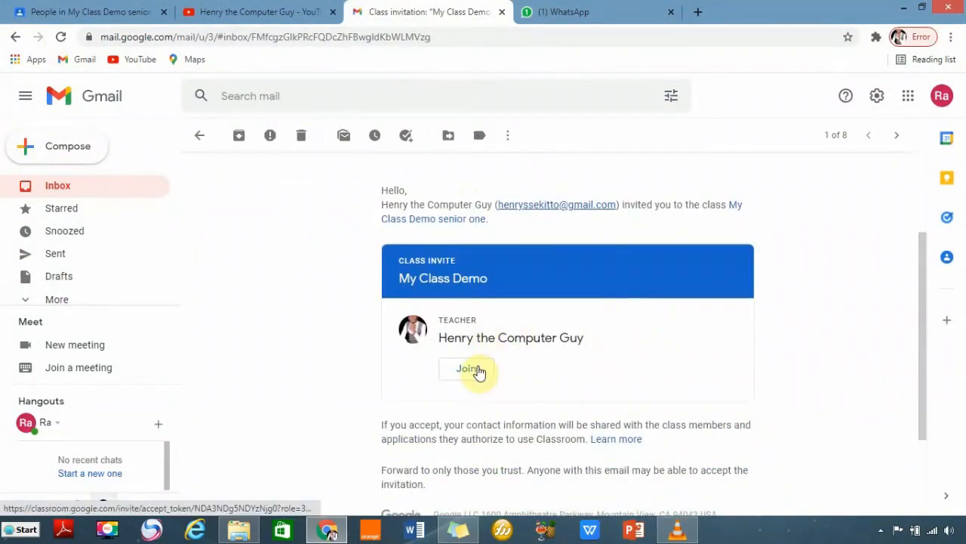
{"action": "left_click", "coordinate": [477, 368]}
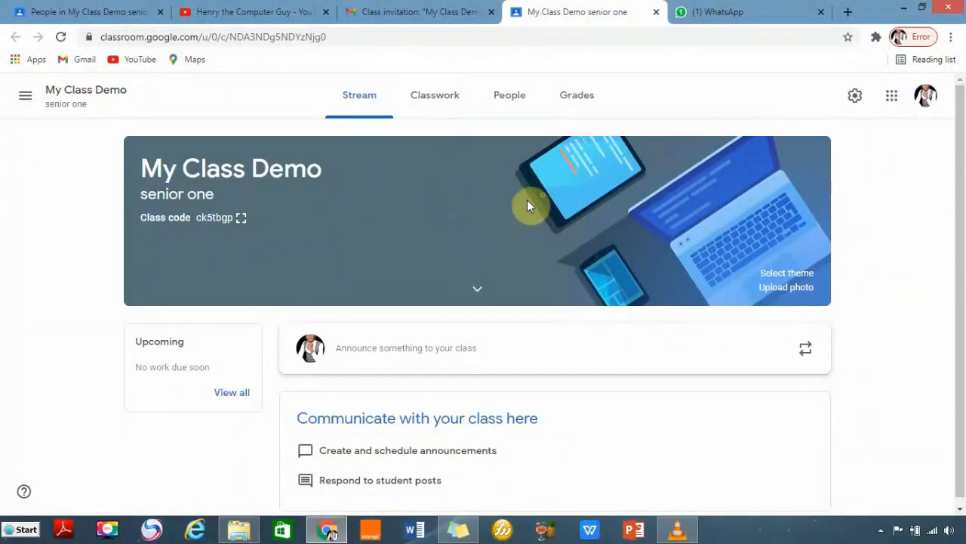
Switch Classroom to the student's Google account and continue as the student.
{"action": "left_click", "coordinate": [926, 101]}
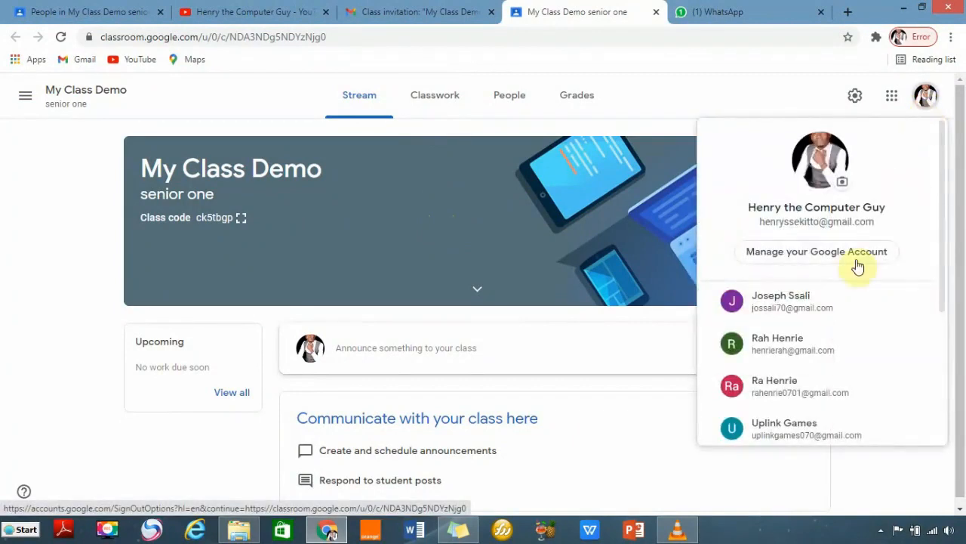
{"action": "scroll", "coordinate": [814, 340], "scroll_direction": "down", "scroll_amount": 1}
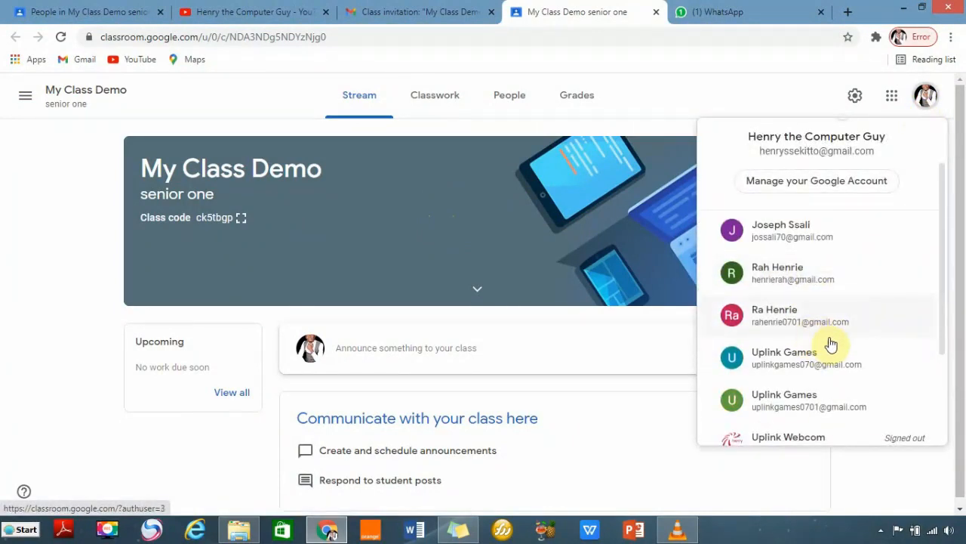
{"action": "left_click", "coordinate": [767, 324]}
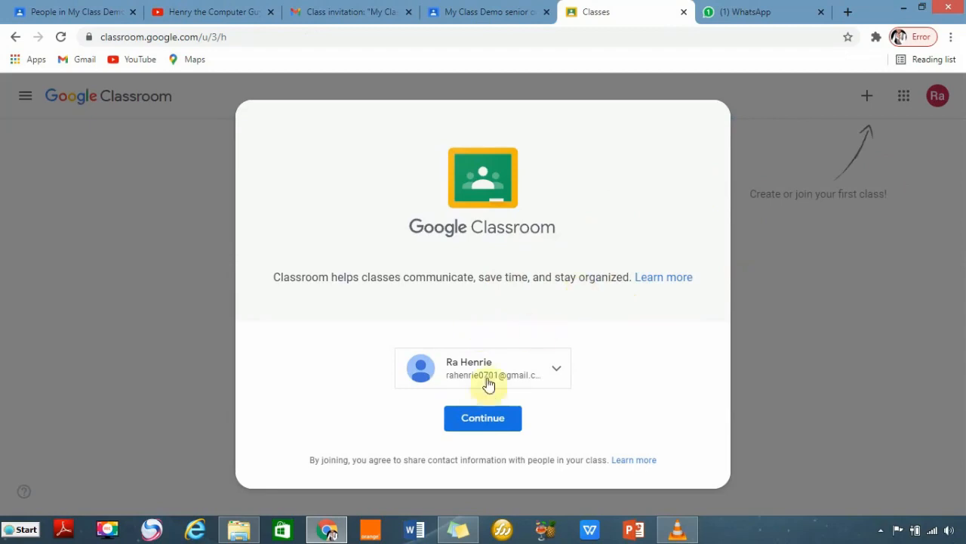
{"action": "left_click", "coordinate": [481, 421]}
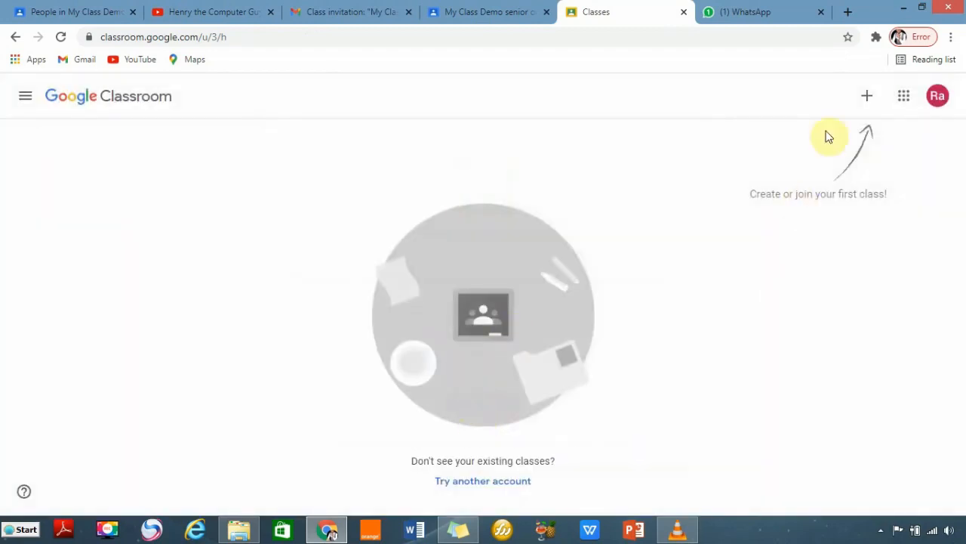
Open the Join class form, then go back to the teacher's People page.
{"action": "left_click", "coordinate": [867, 98]}
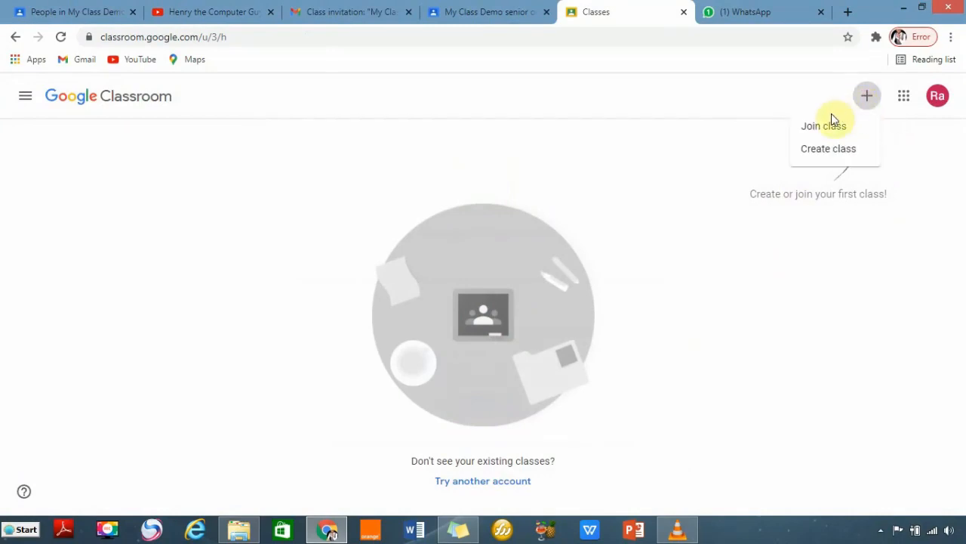
{"action": "left_click", "coordinate": [821, 130]}
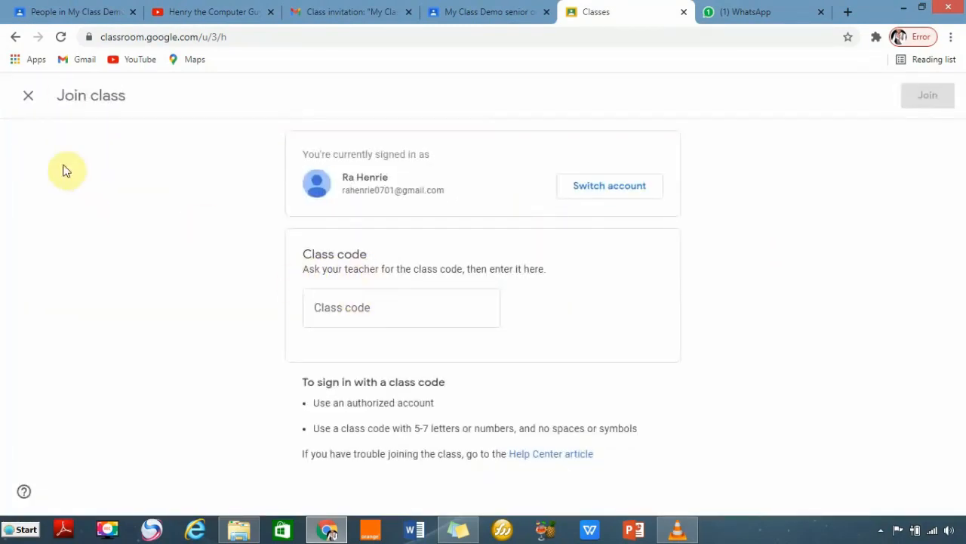
{"action": "left_click", "coordinate": [57, 10]}
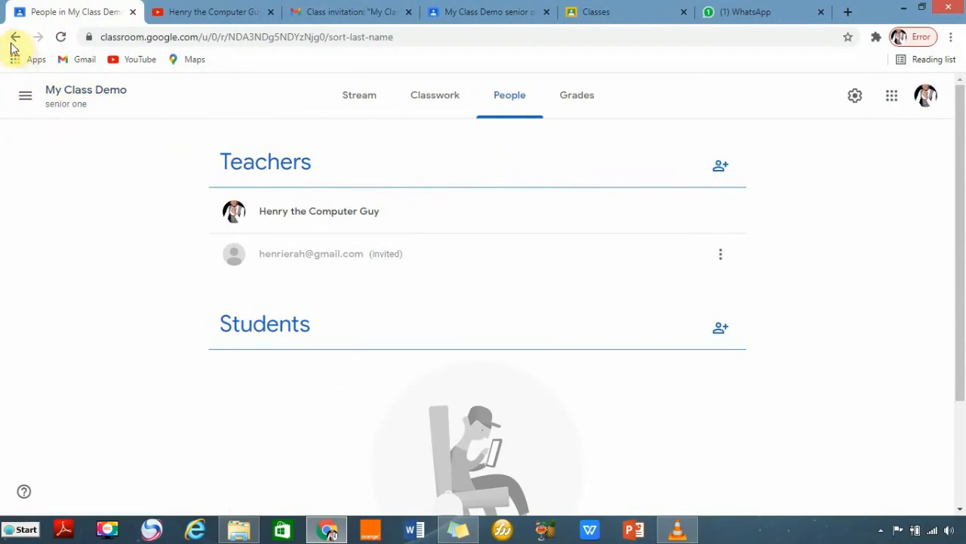
{"action": "left_click", "coordinate": [25, 97]}
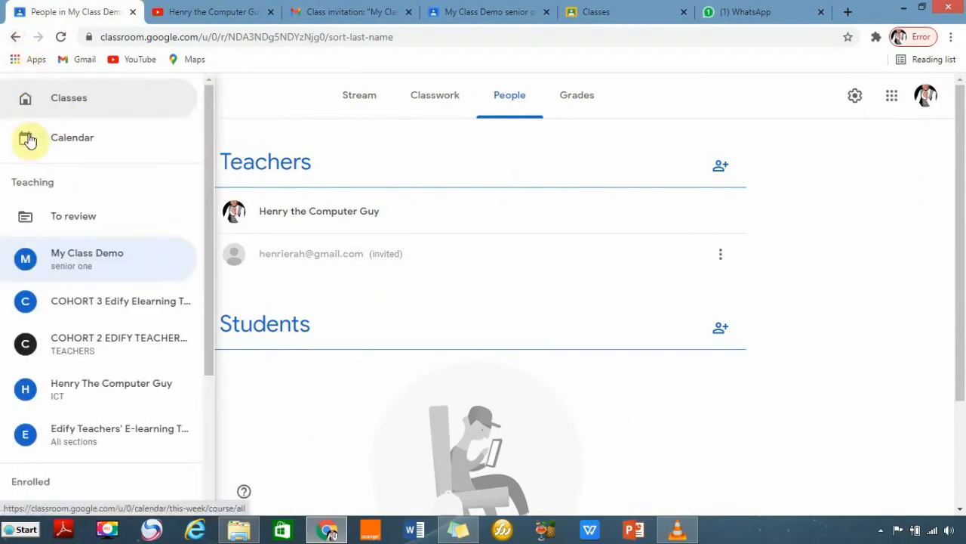
{"action": "left_click", "coordinate": [64, 99]}
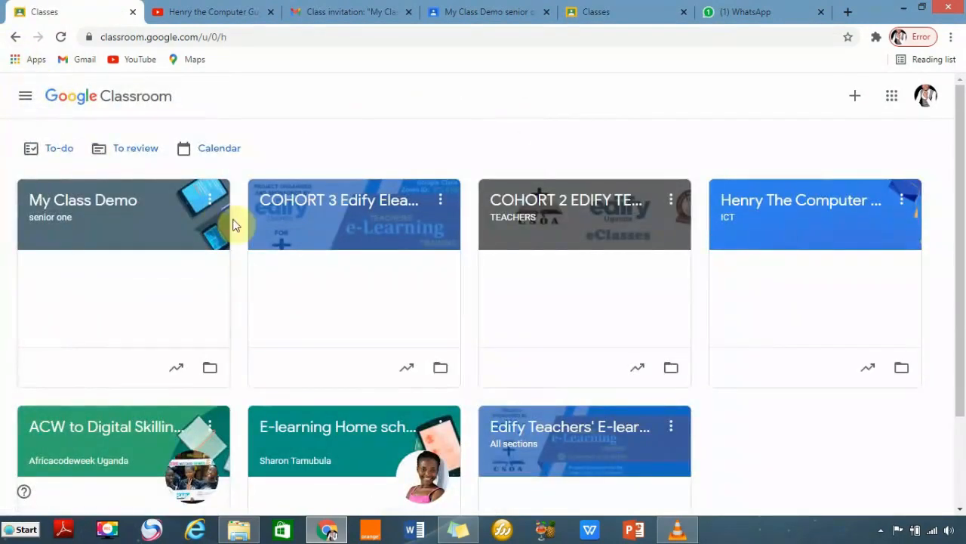
{"action": "left_click", "coordinate": [203, 213]}
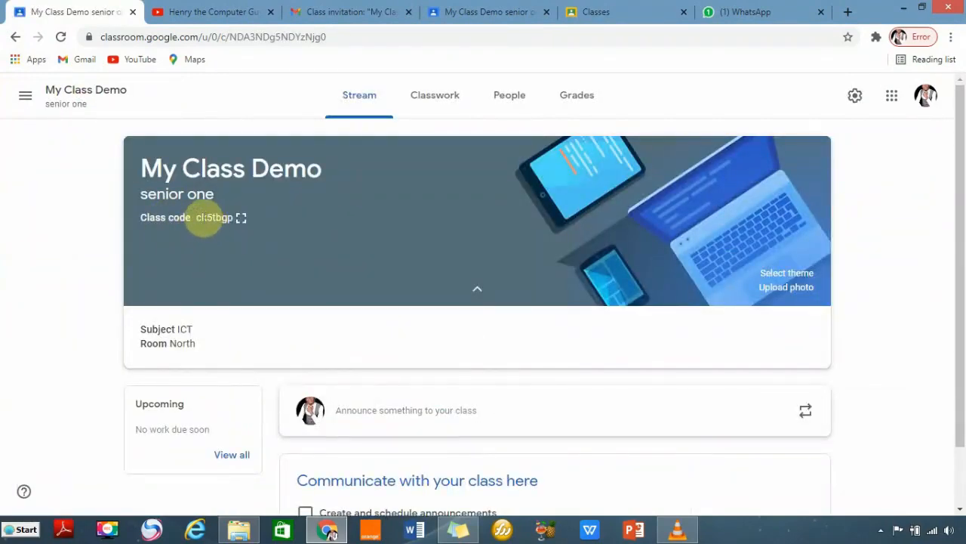
{"action": "left_click", "coordinate": [242, 222]}
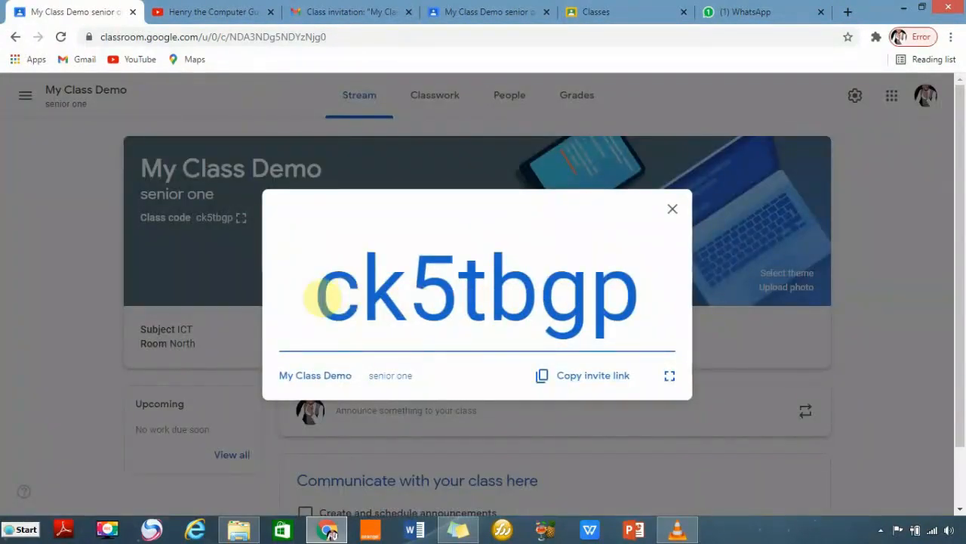
{"action": "left_click_drag", "start_coordinate": [321, 298], "coordinate": [628, 304]}
{"action": "right_click", "coordinate": [517, 292]}
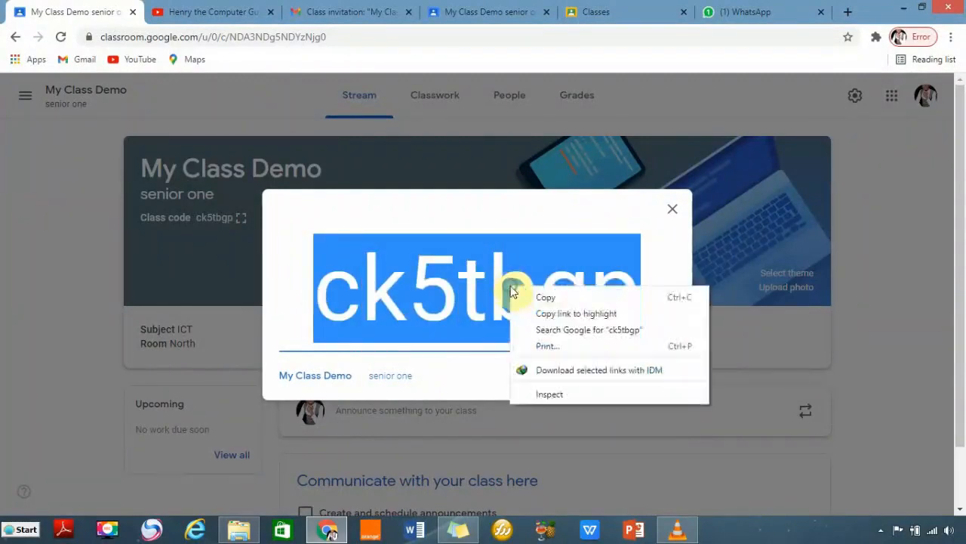
{"action": "left_click", "coordinate": [550, 299]}
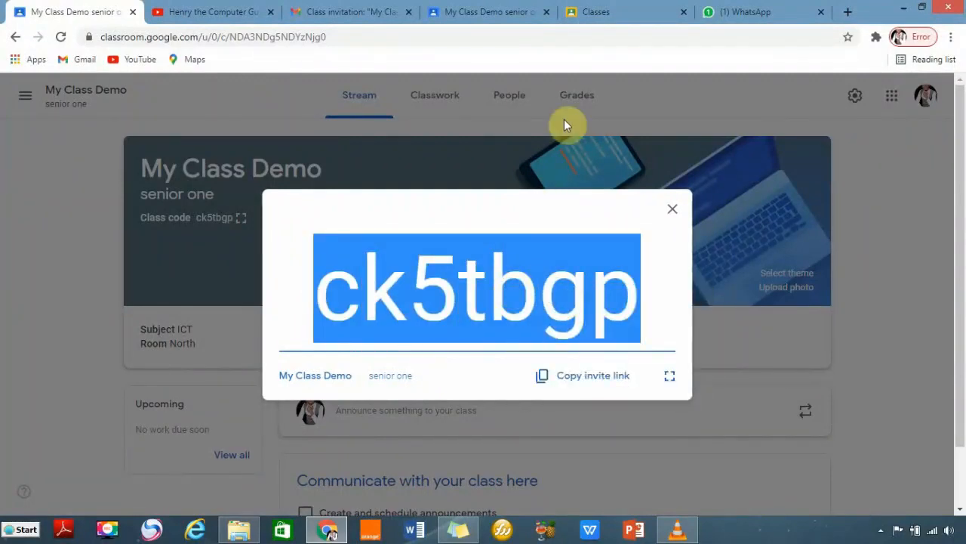
Paste the class code into the student's Join class form and join.
{"action": "left_click", "coordinate": [600, 13]}
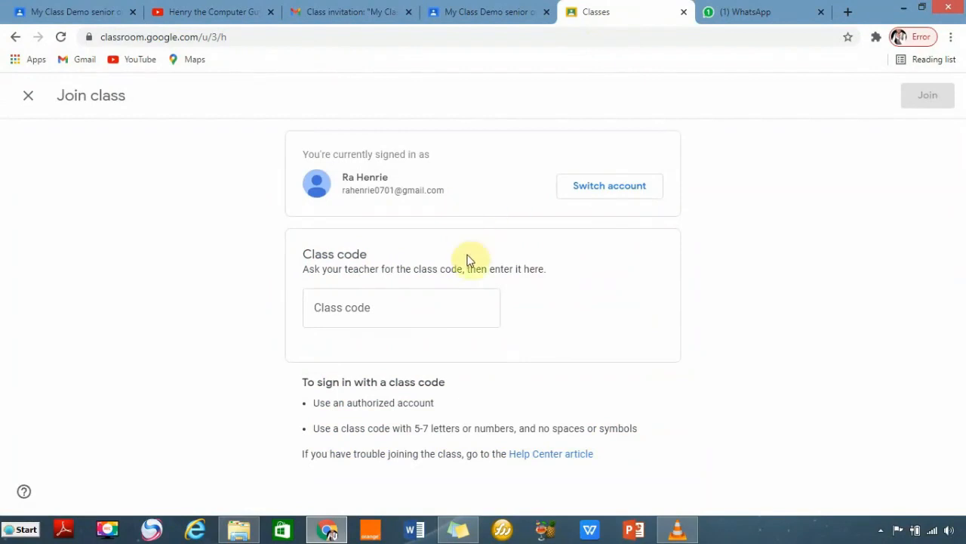
{"action": "left_click", "coordinate": [327, 307]}
{"action": "right_click", "coordinate": [334, 308]}
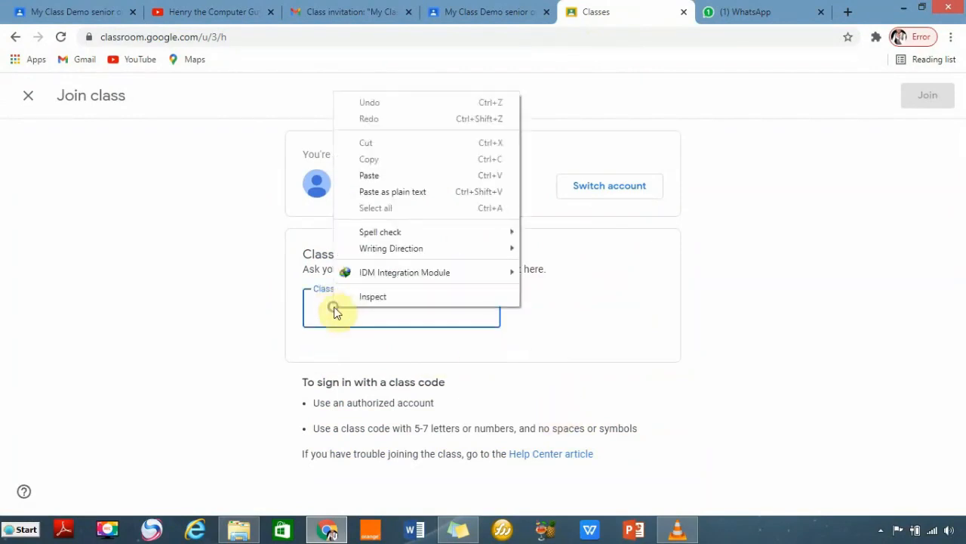
{"action": "left_click", "coordinate": [376, 175]}
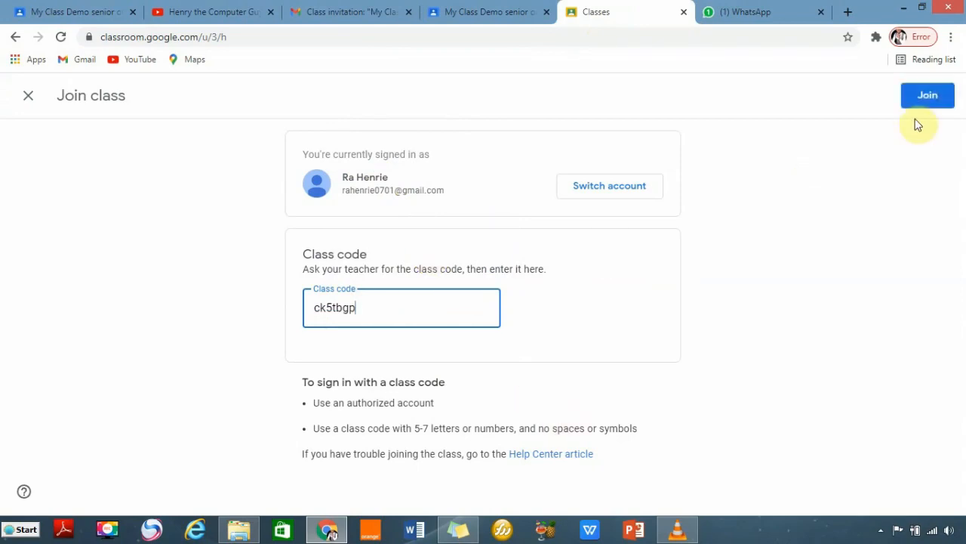
{"action": "left_click", "coordinate": [928, 95]}
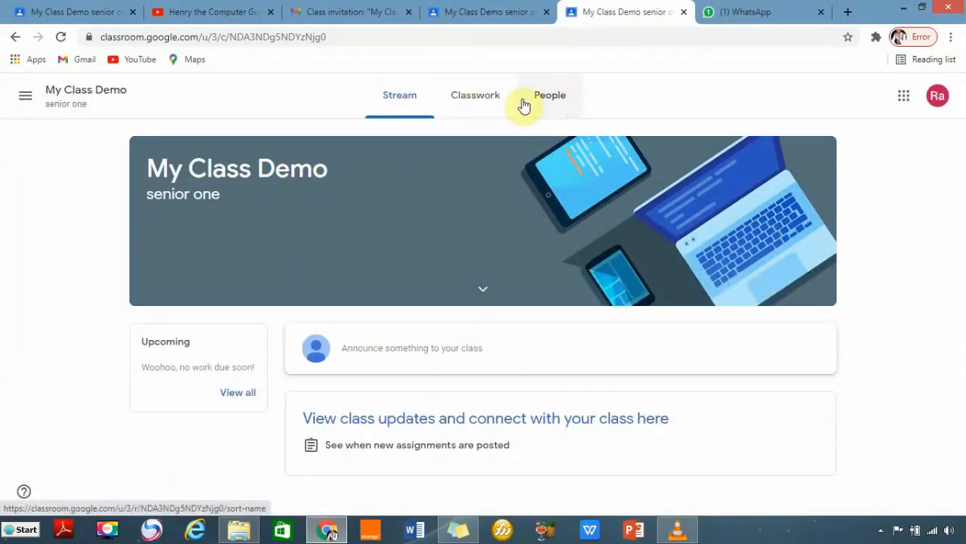
Close the enlarged class code and compare the student's and teacher's class views.
{"action": "left_click", "coordinate": [73, 13]}
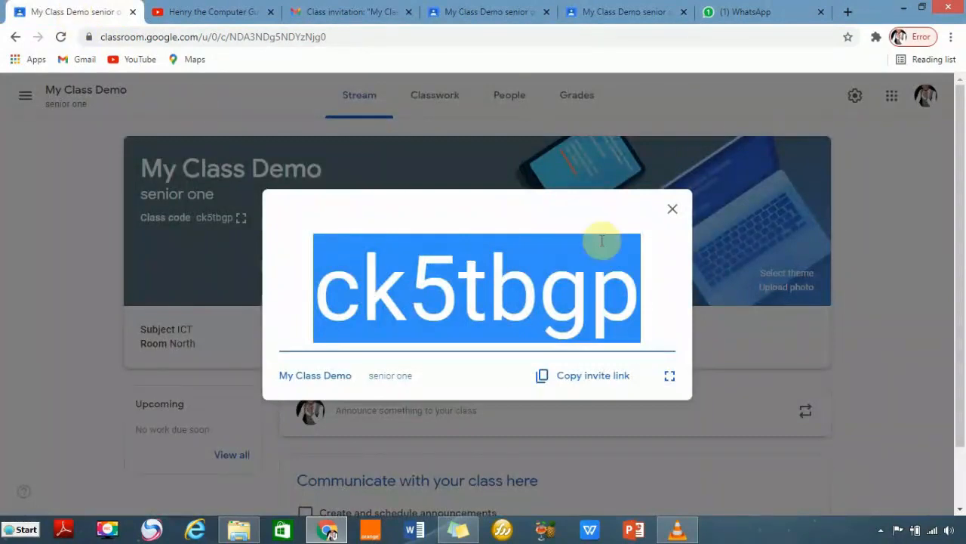
{"action": "left_click", "coordinate": [673, 208]}
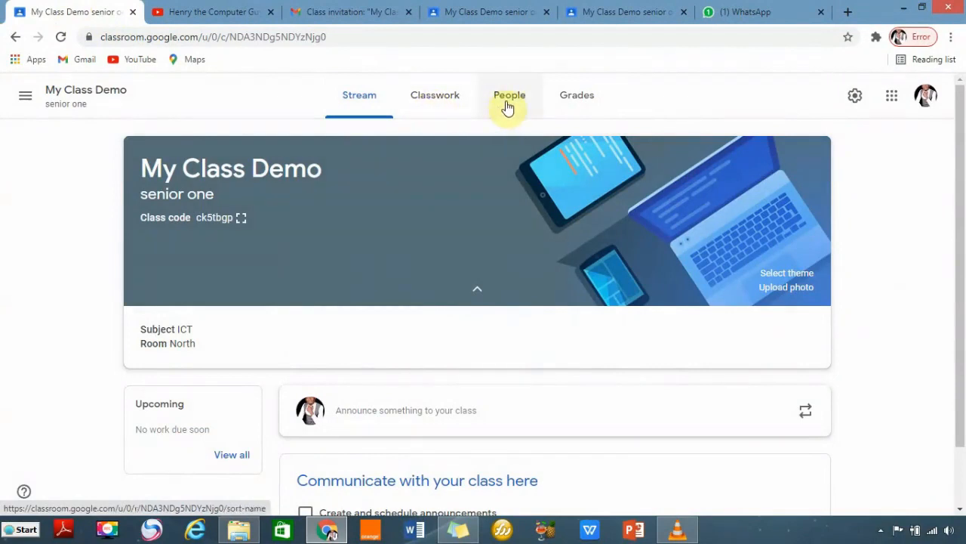
{"action": "left_click", "coordinate": [606, 13]}
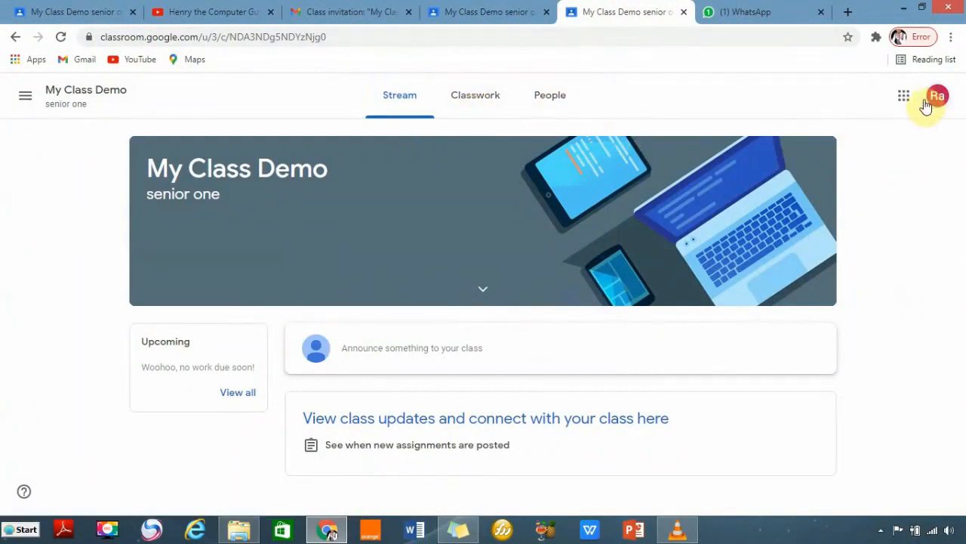
{"action": "left_click", "coordinate": [73, 13]}
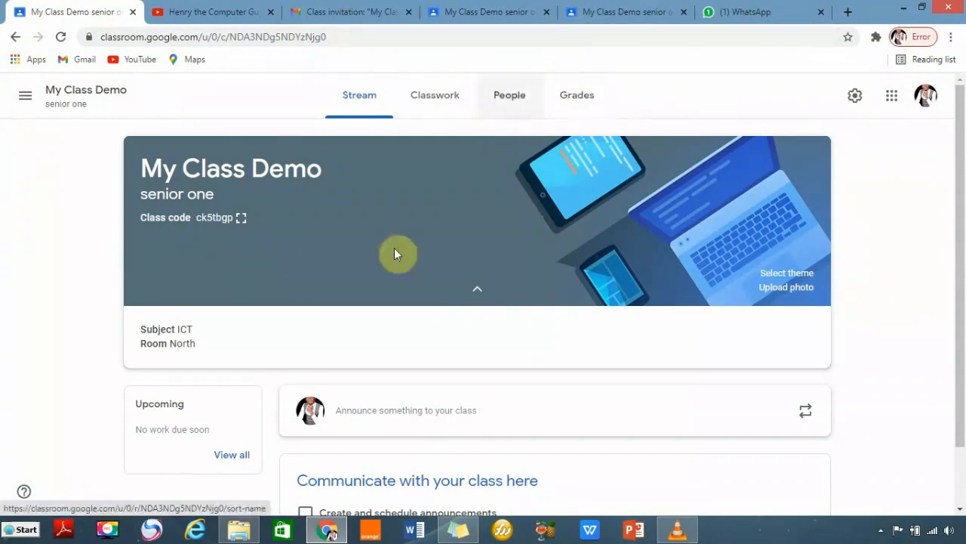
{"action": "scroll", "coordinate": [495, 276], "scroll_direction": "down", "scroll_amount": 1}
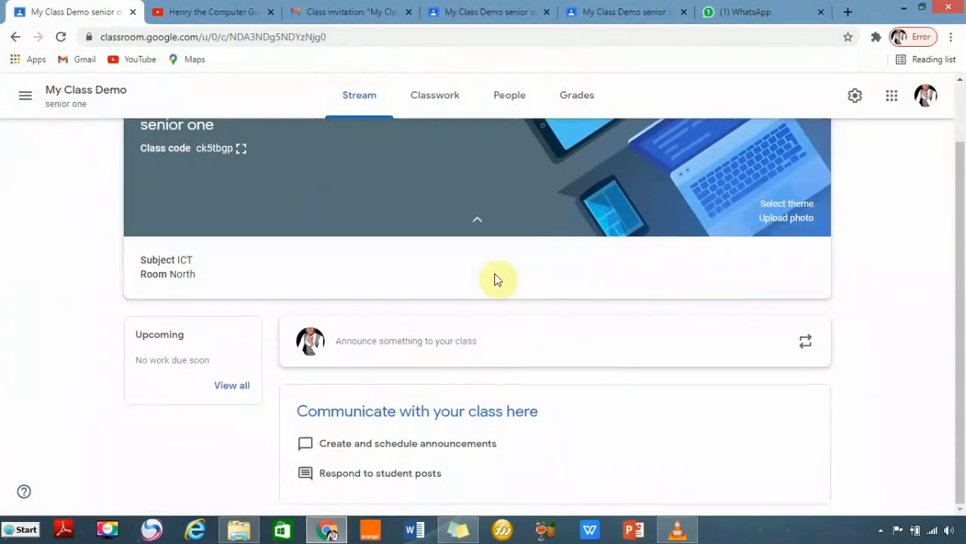
{"action": "scroll", "coordinate": [496, 279], "scroll_direction": "up", "scroll_amount": 1}
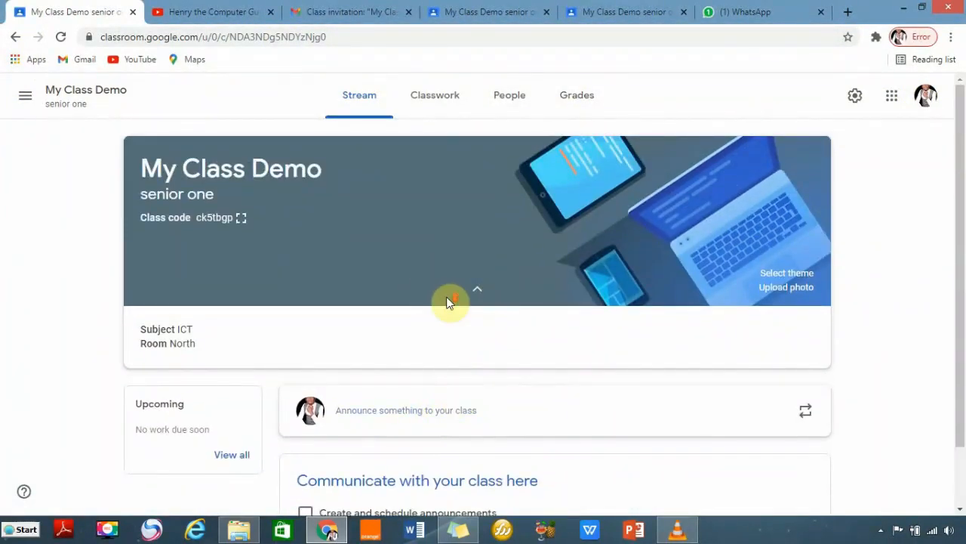
Look over the People list, then return to the class Stream page.
{"action": "left_click", "coordinate": [506, 97]}
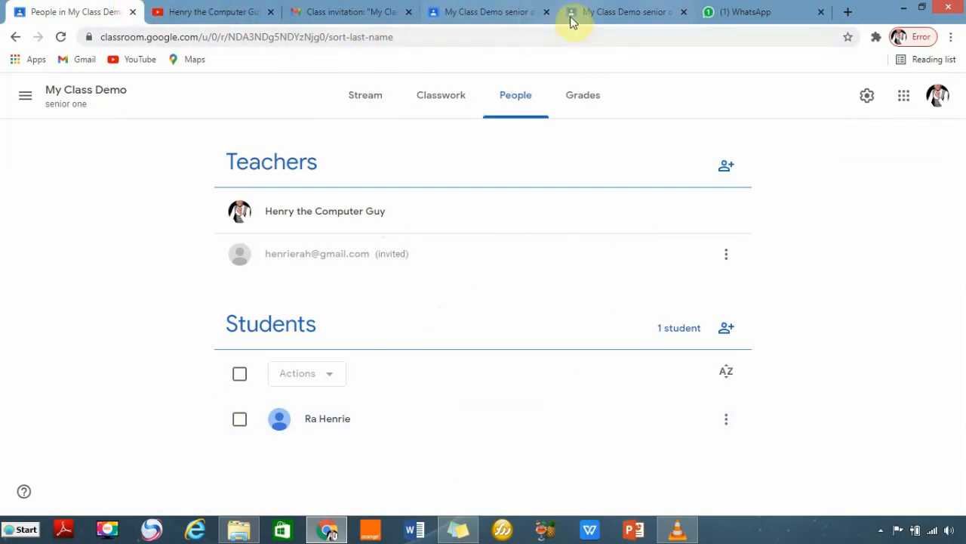
{"action": "left_click", "coordinate": [359, 97]}
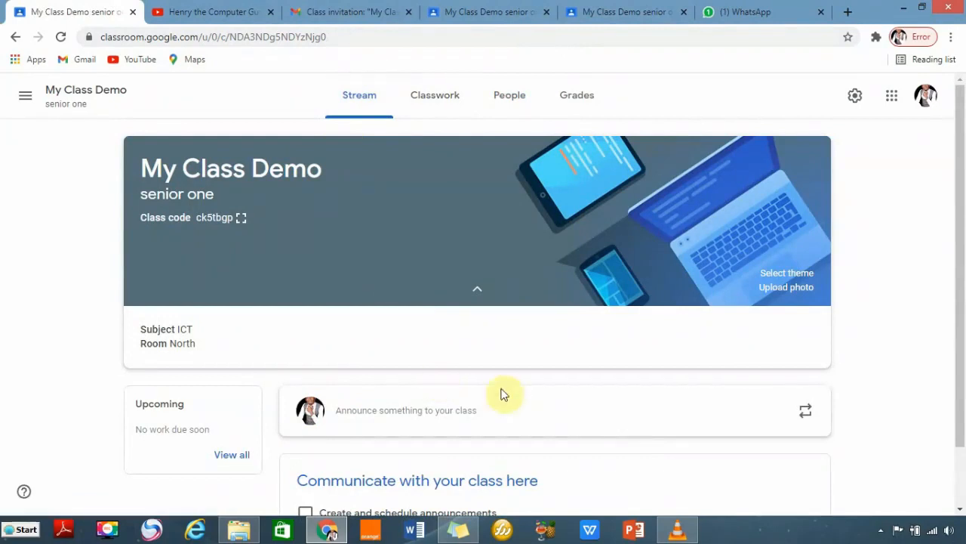
{"action": "scroll", "coordinate": [523, 382], "scroll_direction": "down", "scroll_amount": 1}
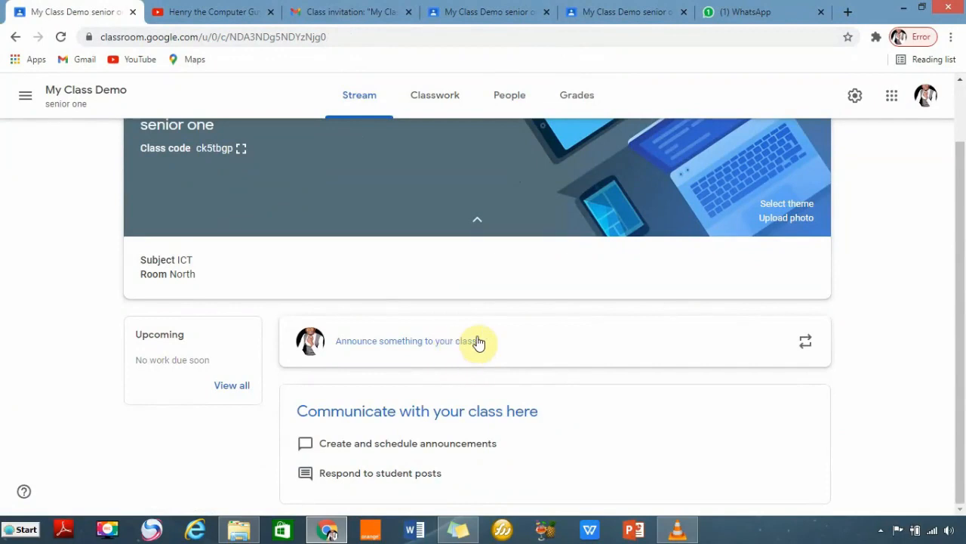
Start an announcement reading 'welcome to my class' addressed to All students.
{"action": "left_click", "coordinate": [476, 344]}
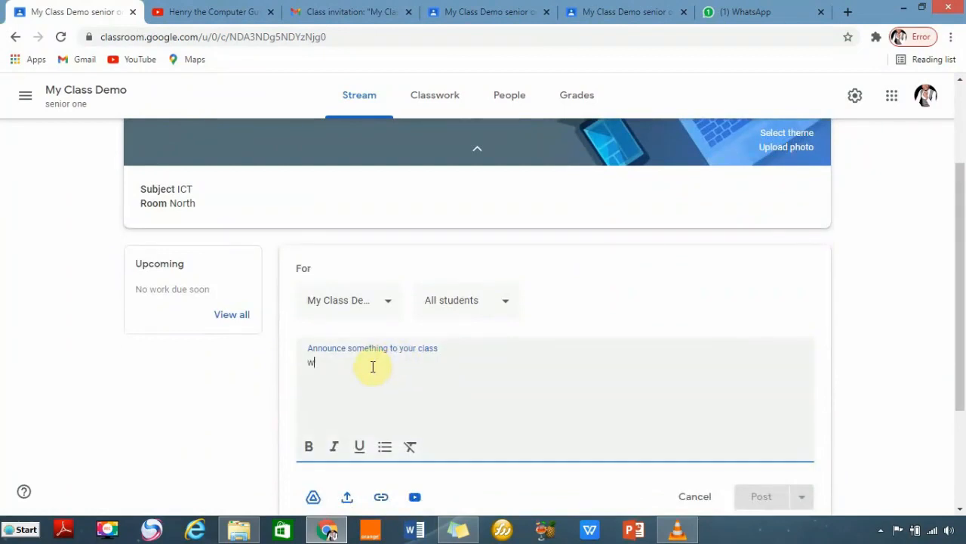
{"action": "type", "text": "welcome to my class"}
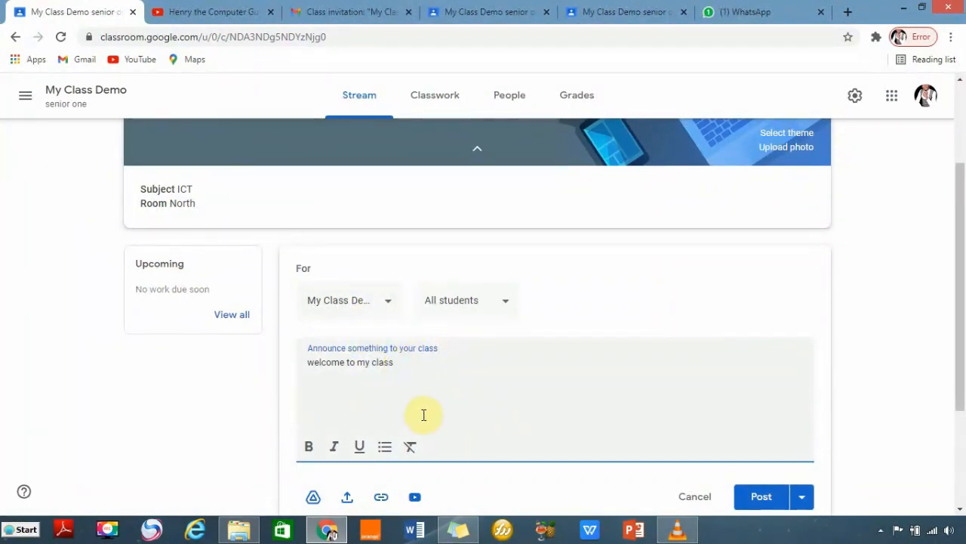
{"action": "scroll", "coordinate": [469, 403], "scroll_direction": "down", "scroll_amount": 1}
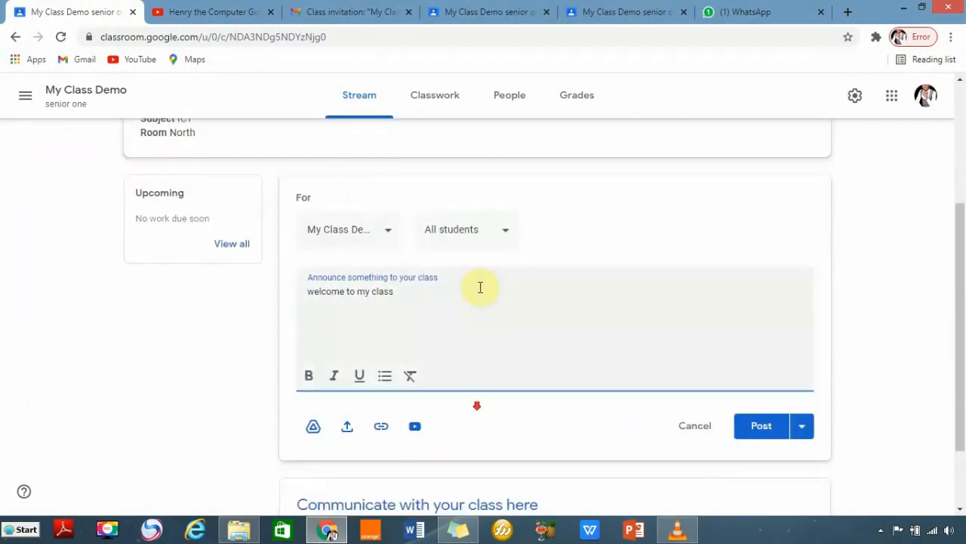
{"action": "left_click", "coordinate": [503, 235]}
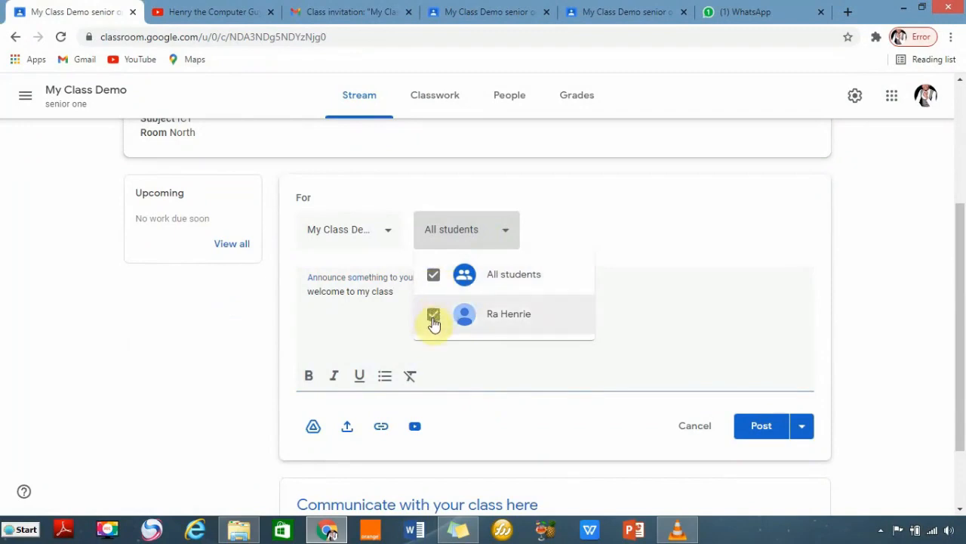
{"action": "left_click", "coordinate": [434, 317]}
{"action": "left_click", "coordinate": [435, 317]}
{"action": "left_click", "coordinate": [432, 276]}
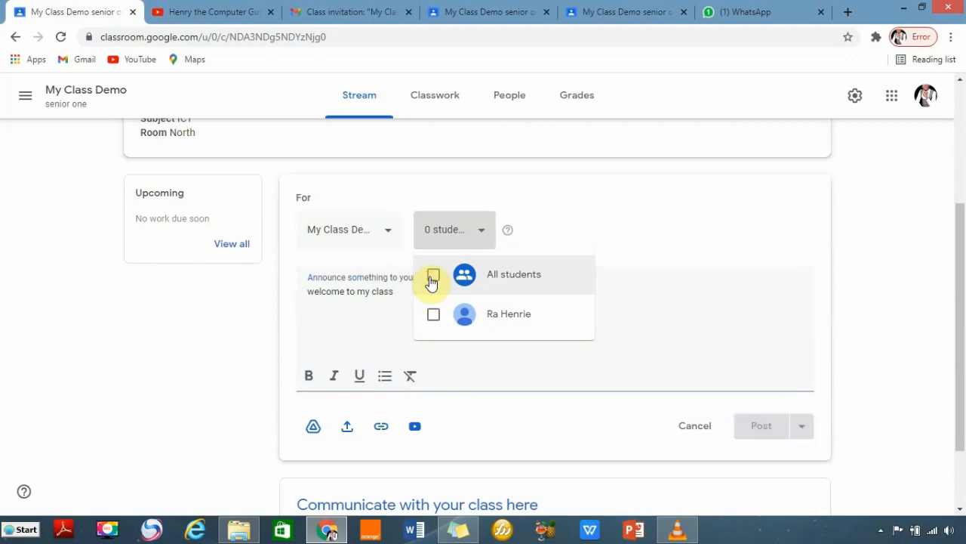
{"action": "left_click", "coordinate": [434, 277]}
{"action": "left_click", "coordinate": [636, 237]}
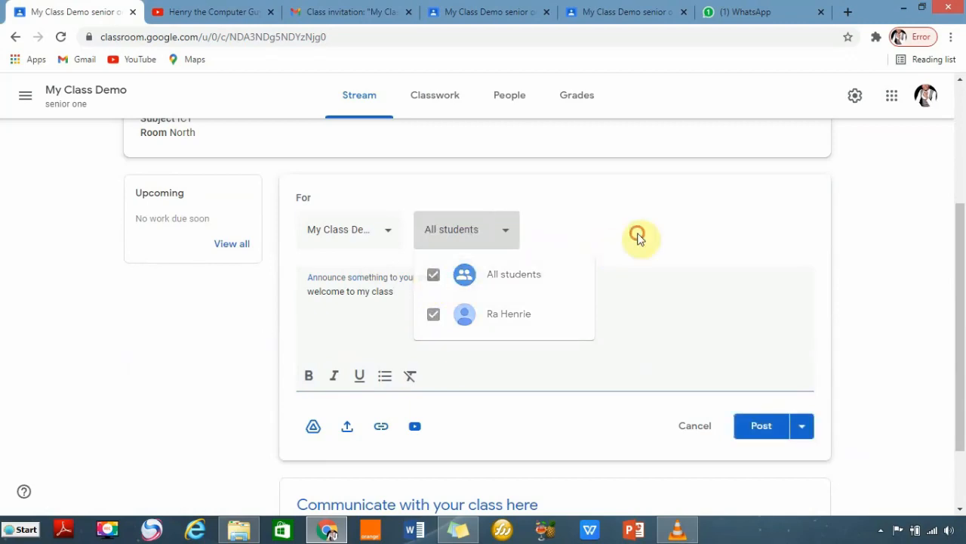
{"action": "left_click", "coordinate": [387, 234]}
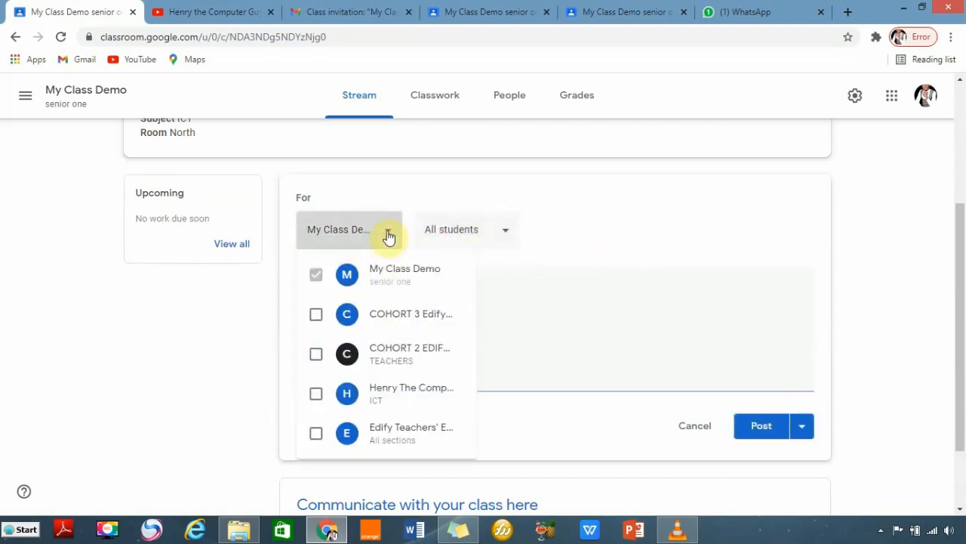
{"action": "left_click", "coordinate": [318, 276]}
{"action": "left_click", "coordinate": [555, 270]}
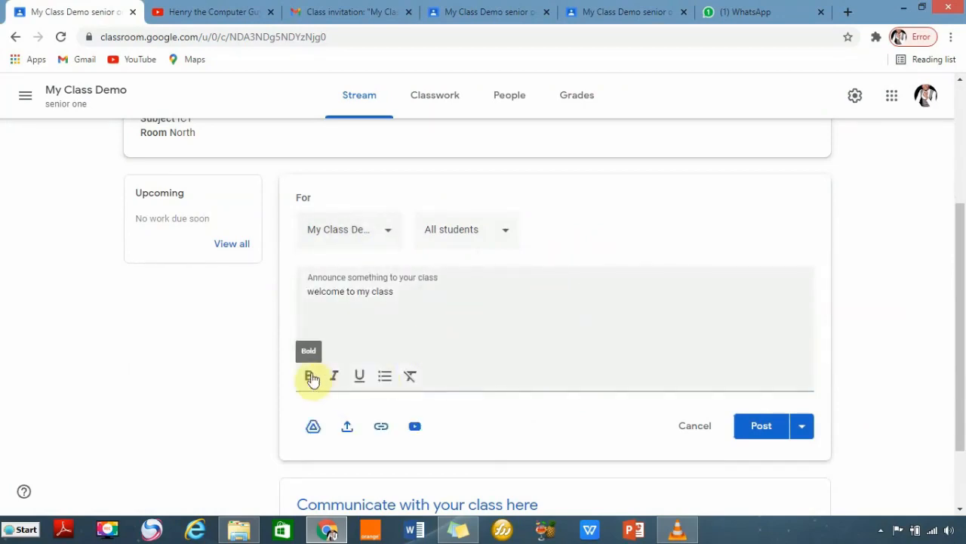
Try bold, italic, underline and bullets, clear formatting, then make the text bold.
{"action": "left_click_drag", "start_coordinate": [393, 293], "coordinate": [305, 296]}
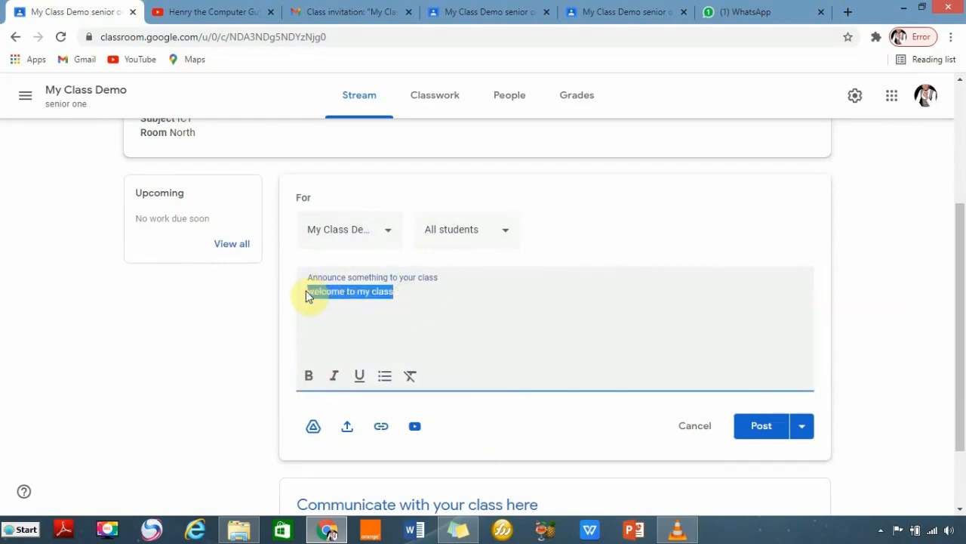
{"action": "left_click", "coordinate": [312, 373]}
{"action": "left_click", "coordinate": [335, 376]}
{"action": "left_click", "coordinate": [359, 375]}
{"action": "left_click", "coordinate": [389, 379]}
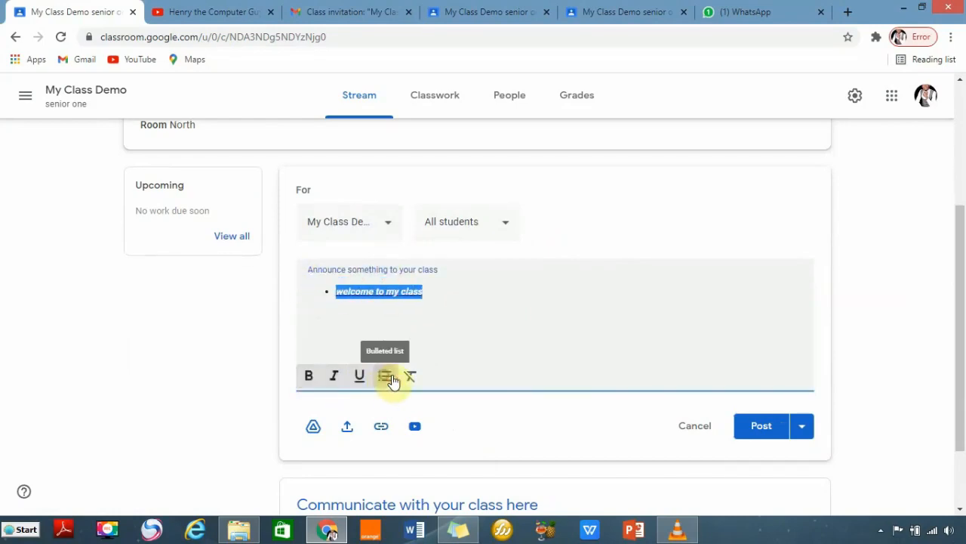
{"action": "left_click", "coordinate": [409, 377]}
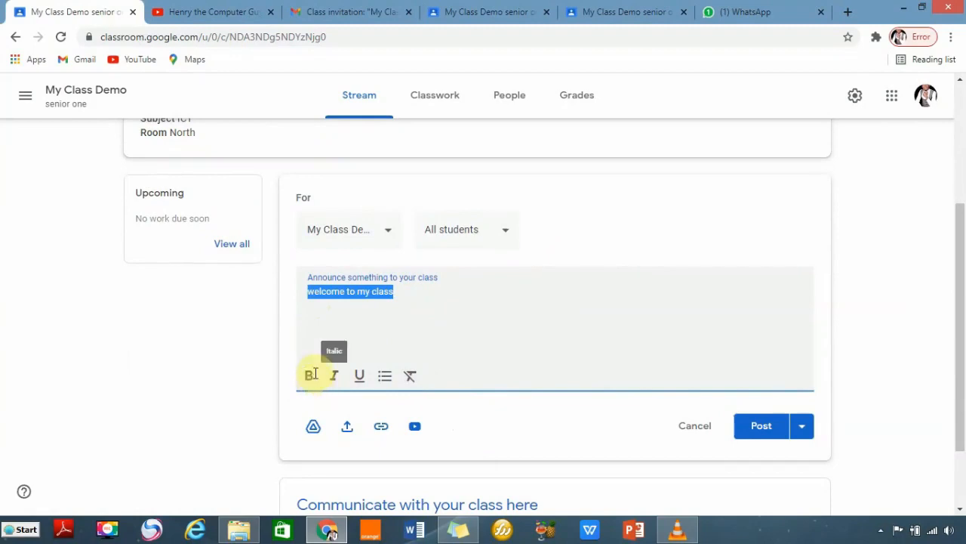
{"action": "left_click", "coordinate": [459, 345]}
{"action": "left_click_drag", "start_coordinate": [396, 297], "coordinate": [308, 295]}
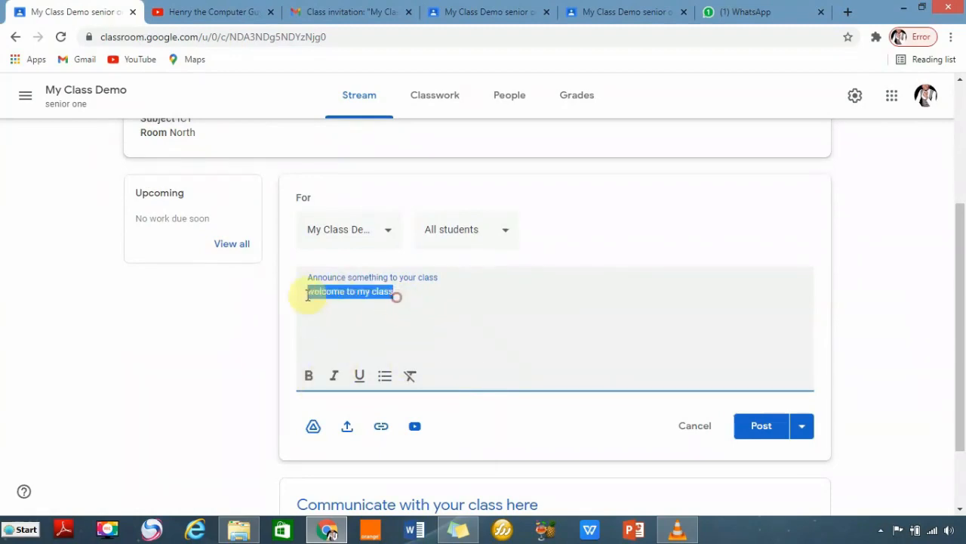
{"action": "left_click", "coordinate": [312, 375]}
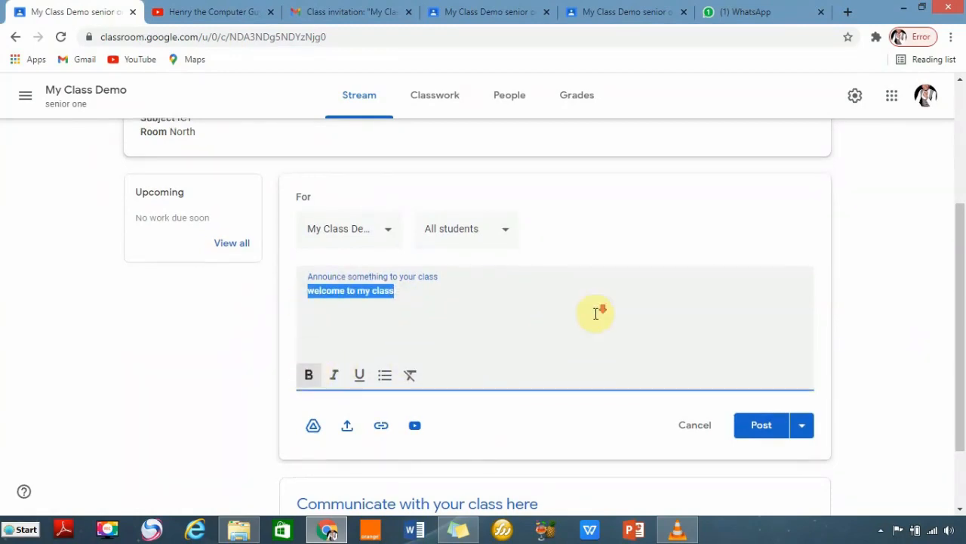
{"action": "scroll", "coordinate": [595, 313], "scroll_direction": "down", "scroll_amount": 1}
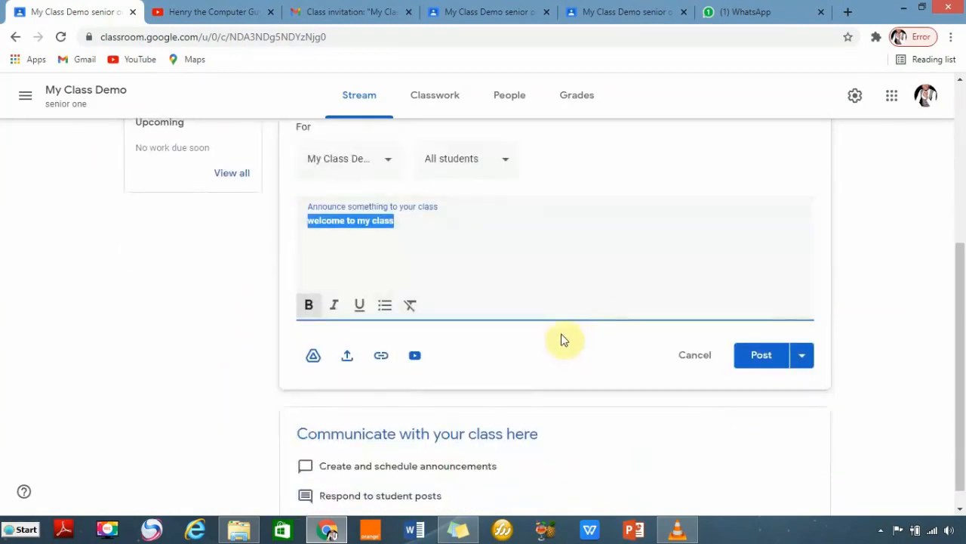
Attach _DSC9834.jpg from My Drive to the announcement.
{"action": "left_click", "coordinate": [313, 357]}
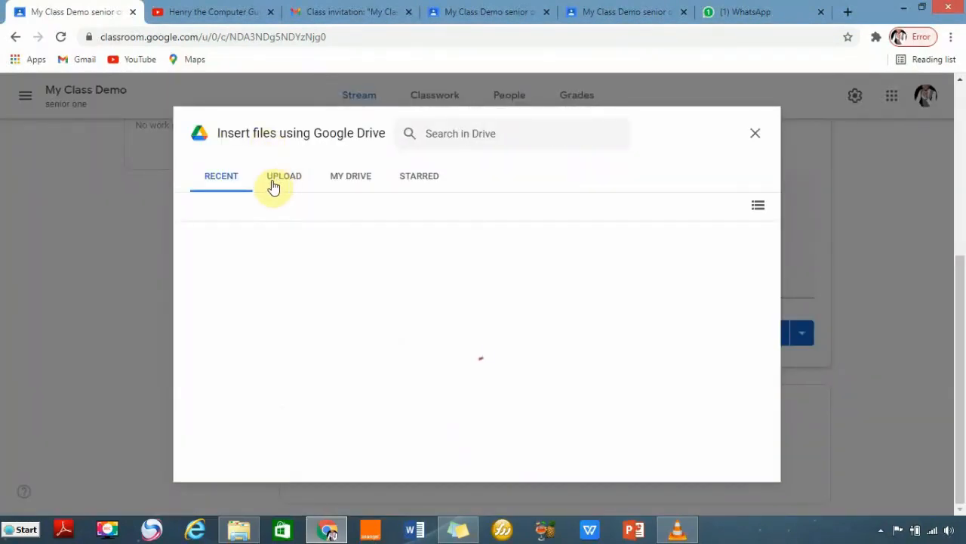
{"action": "left_click", "coordinate": [338, 179]}
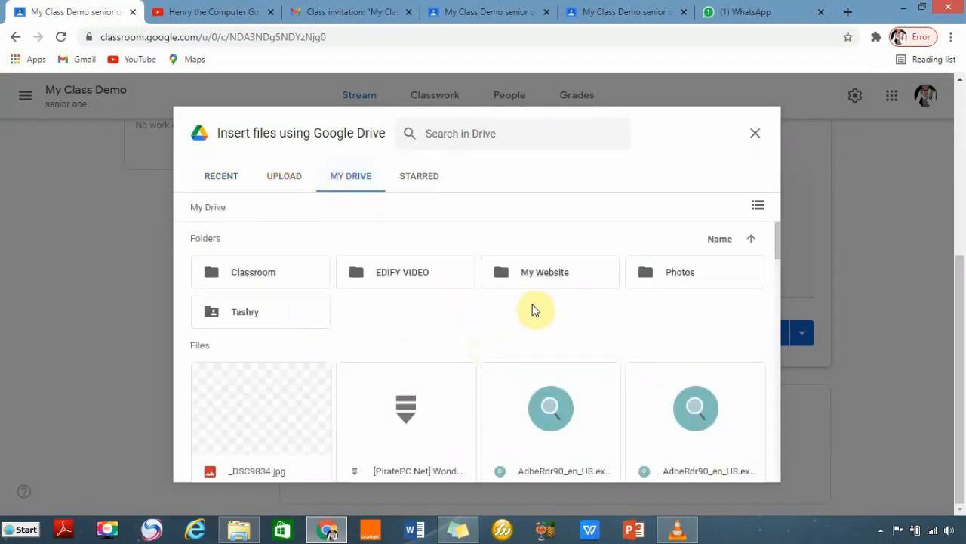
{"action": "scroll", "coordinate": [403, 345], "scroll_direction": "down", "scroll_amount": 1}
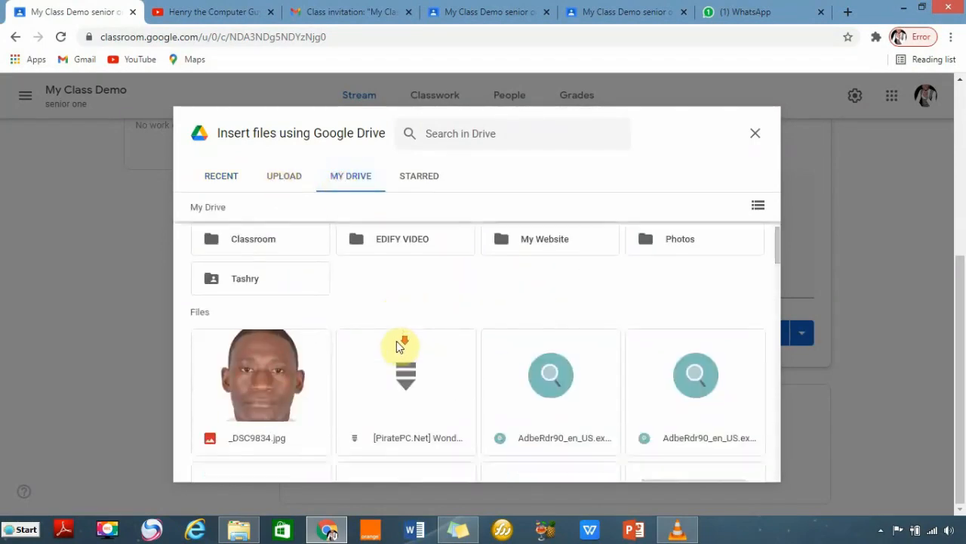
{"action": "left_click", "coordinate": [273, 352]}
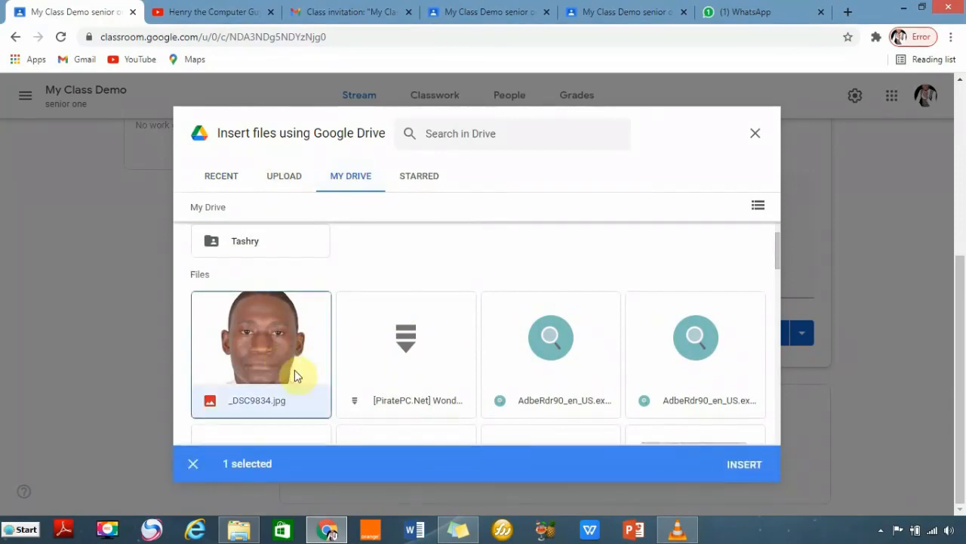
{"action": "left_click", "coordinate": [742, 467]}
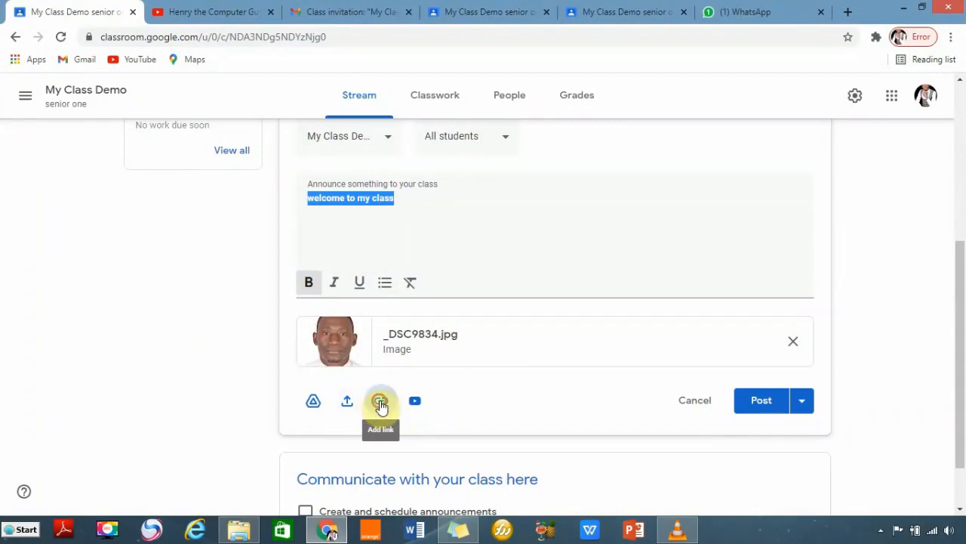
Copy the assignment-submission YouTube video link and paste it into Add link.
{"action": "left_click", "coordinate": [381, 404]}
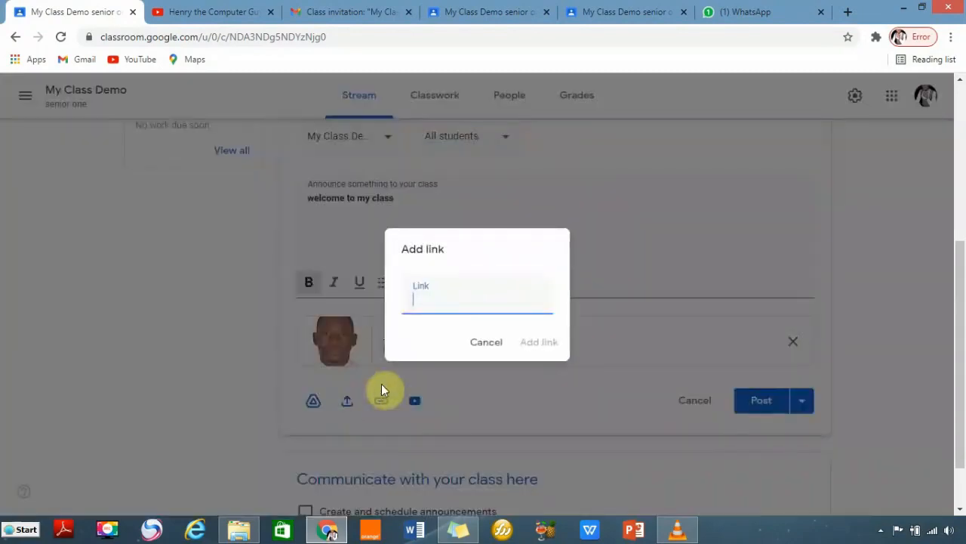
{"action": "left_click", "coordinate": [196, 14]}
{"action": "scroll", "coordinate": [696, 431], "scroll_direction": "down", "scroll_amount": 2}
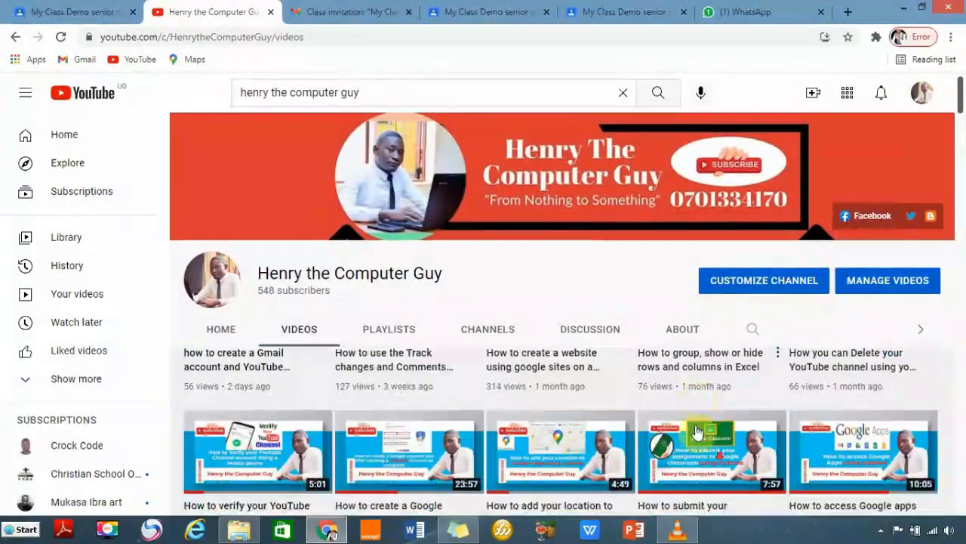
{"action": "right_click", "coordinate": [689, 456]}
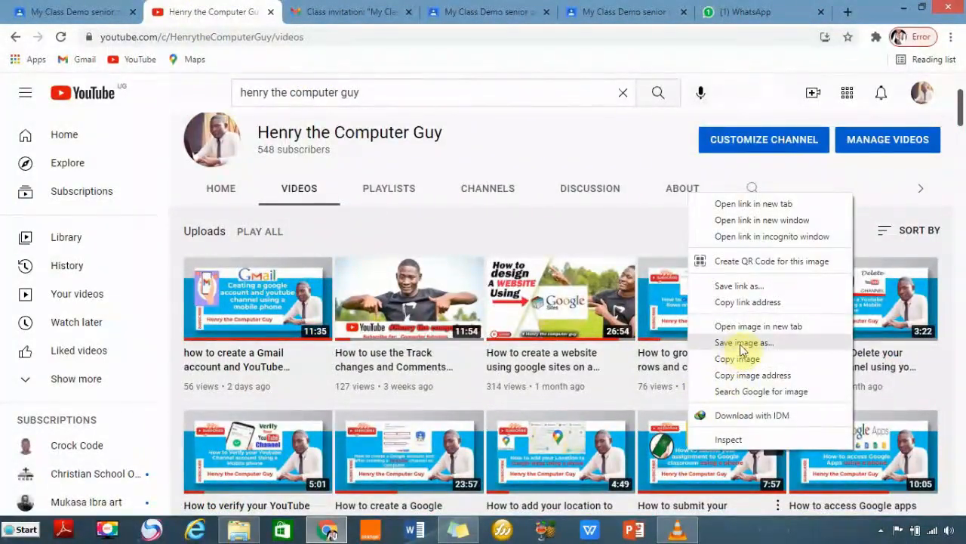
{"action": "left_click", "coordinate": [739, 302]}
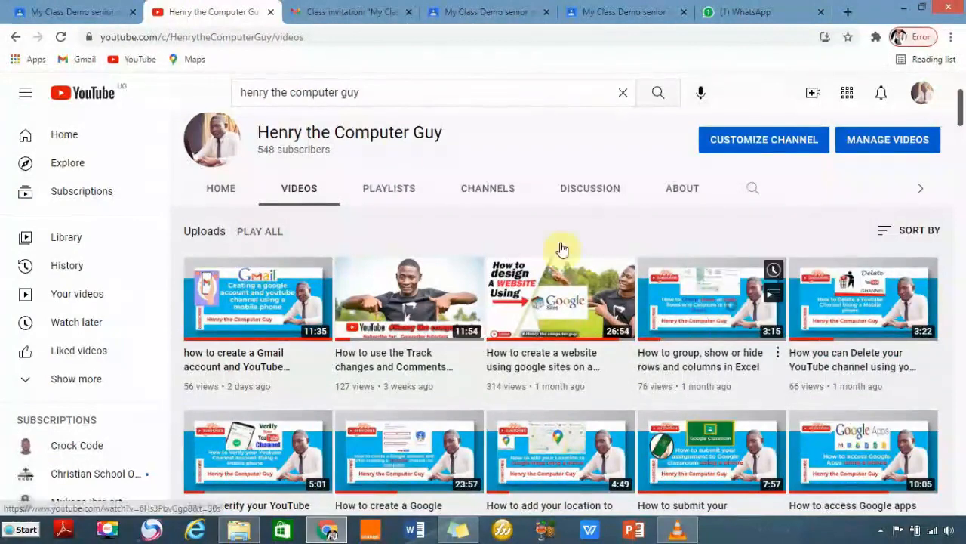
{"action": "left_click", "coordinate": [86, 11]}
{"action": "right_click", "coordinate": [410, 304]}
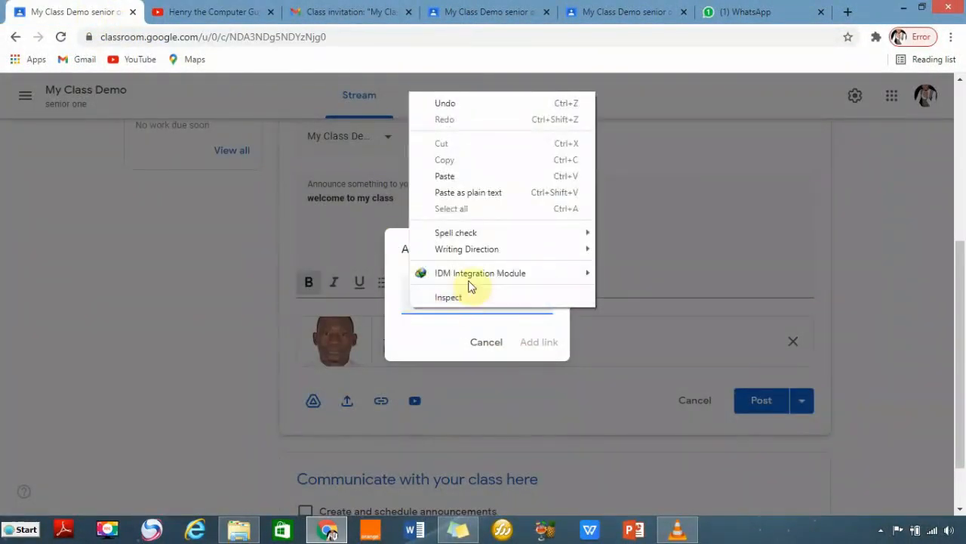
{"action": "left_click", "coordinate": [445, 176]}
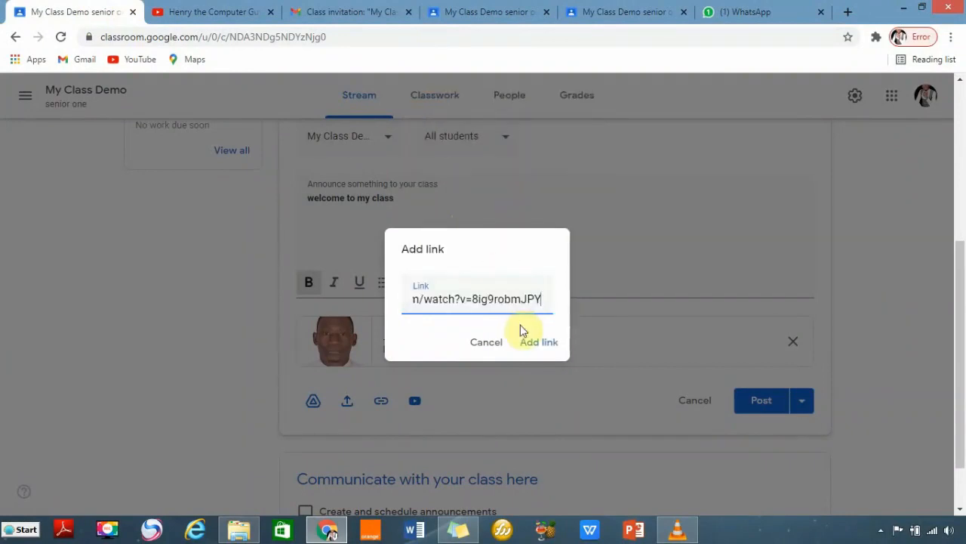
{"action": "left_click", "coordinate": [538, 344]}
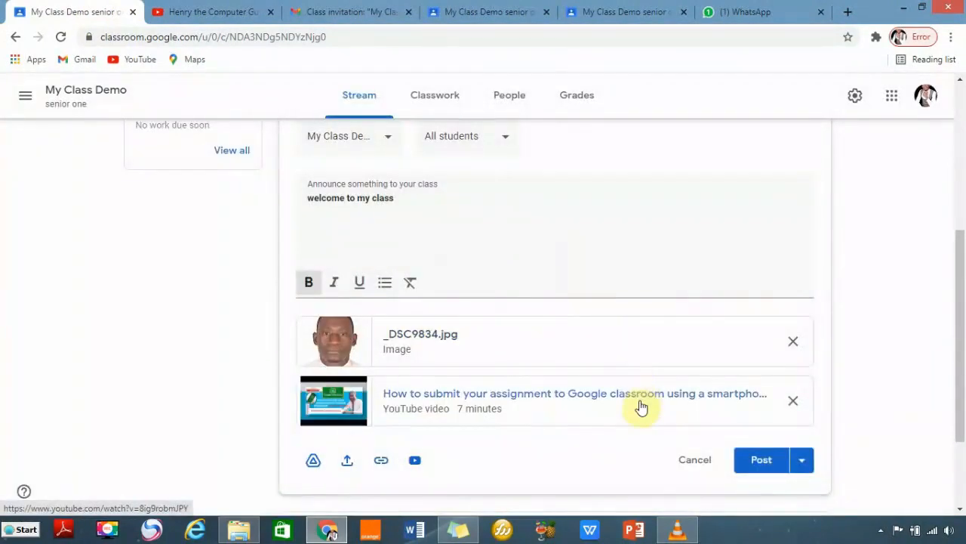
{"action": "scroll", "coordinate": [446, 406], "scroll_direction": "down", "scroll_amount": 2}
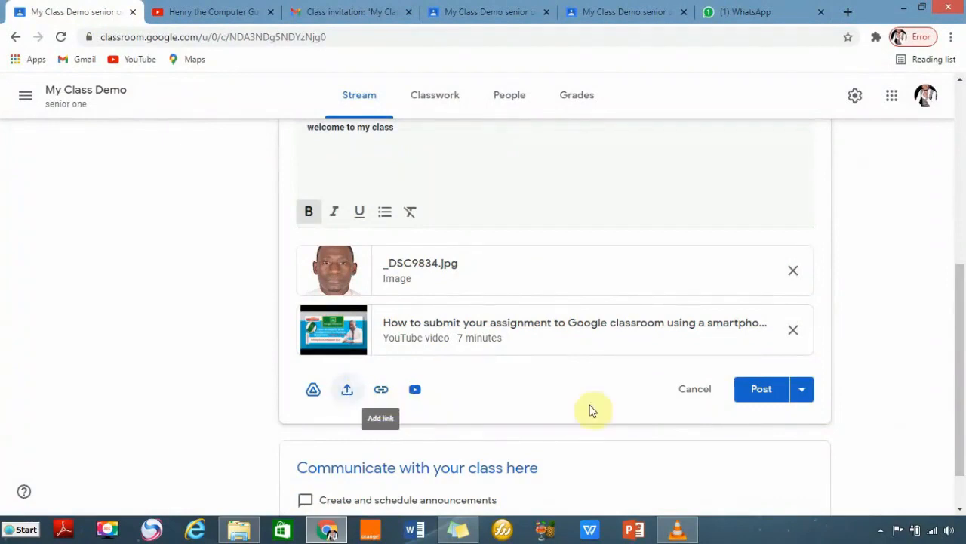
{"action": "left_click", "coordinate": [801, 394]}
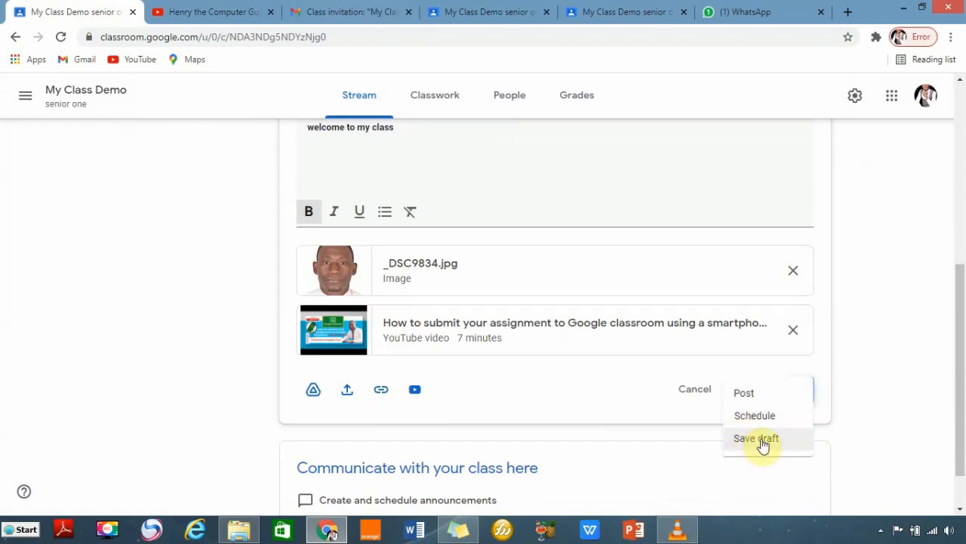
{"action": "left_click", "coordinate": [744, 394]}
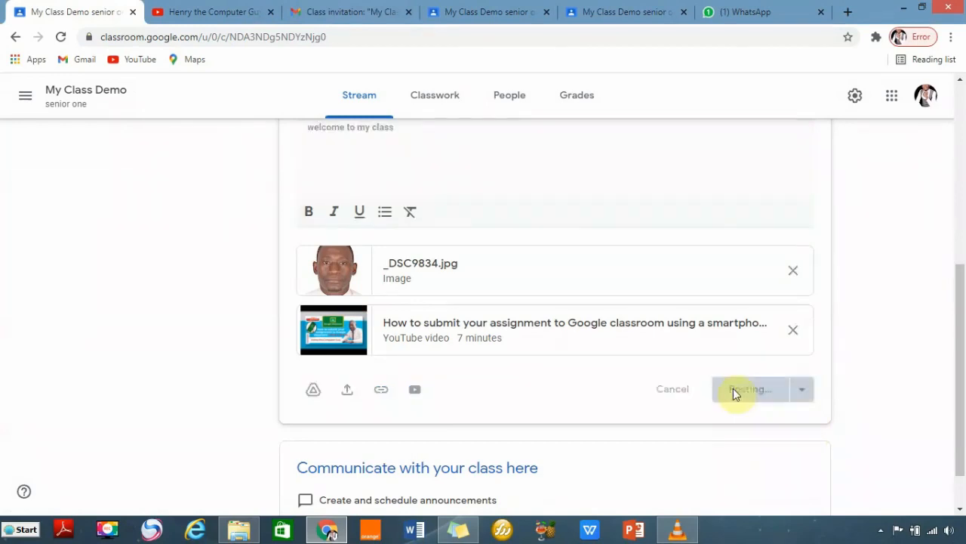
{"action": "scroll", "coordinate": [519, 393], "scroll_direction": "up", "scroll_amount": 1}
{"action": "scroll", "coordinate": [523, 387], "scroll_direction": "down", "scroll_amount": 2}
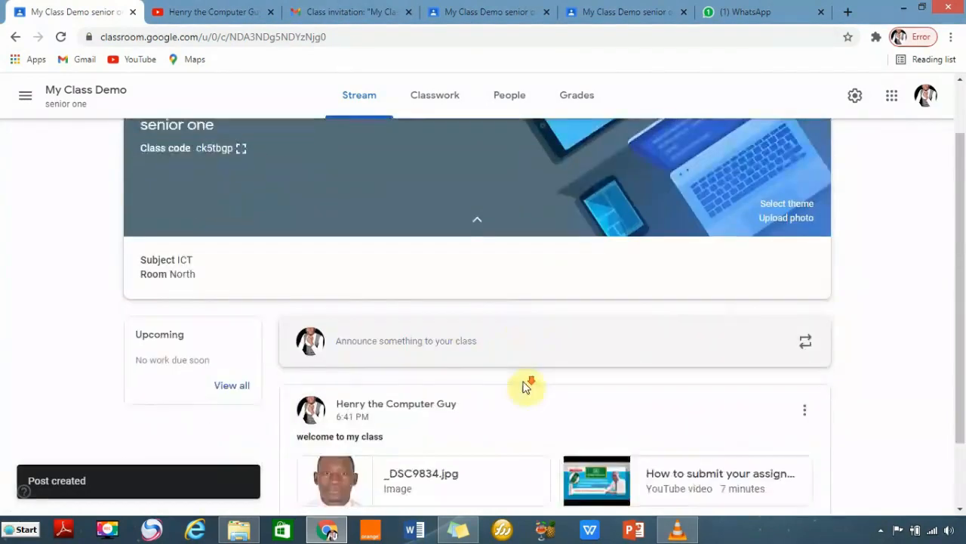
{"action": "scroll", "coordinate": [525, 389], "scroll_direction": "up", "scroll_amount": 2}
{"action": "scroll", "coordinate": [526, 391], "scroll_direction": "down", "scroll_amount": 2}
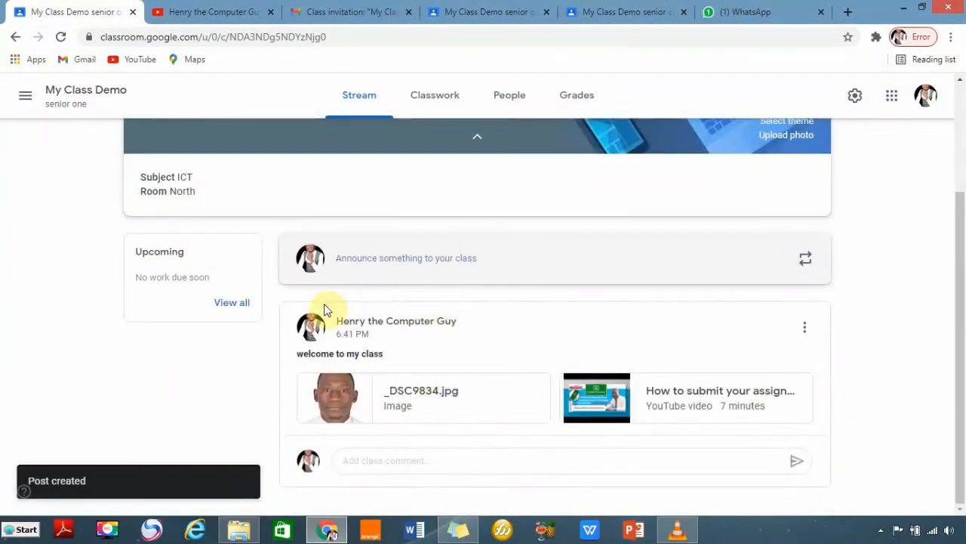
In the student's tab, reload the class stream and dismiss the posting tip.
{"action": "left_click", "coordinate": [623, 12]}
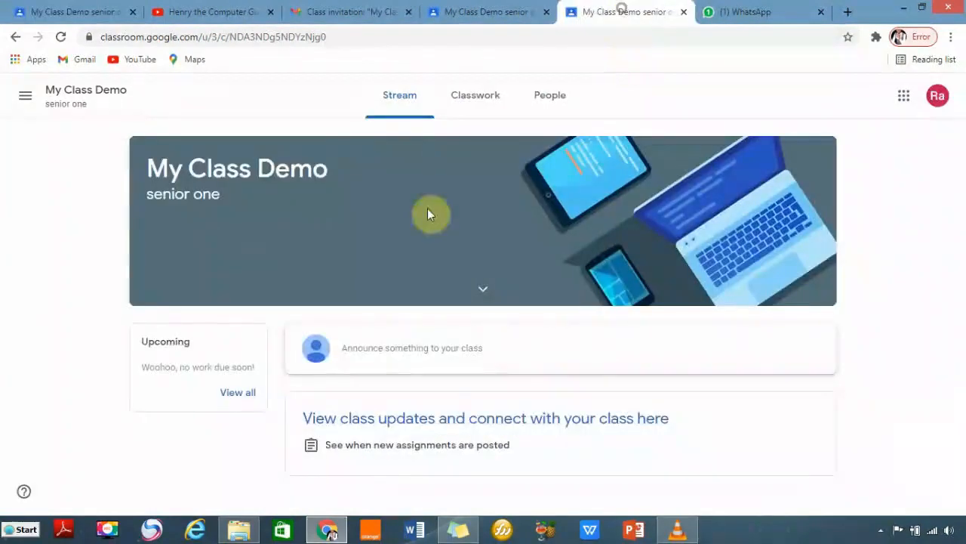
{"action": "left_click", "coordinate": [62, 37]}
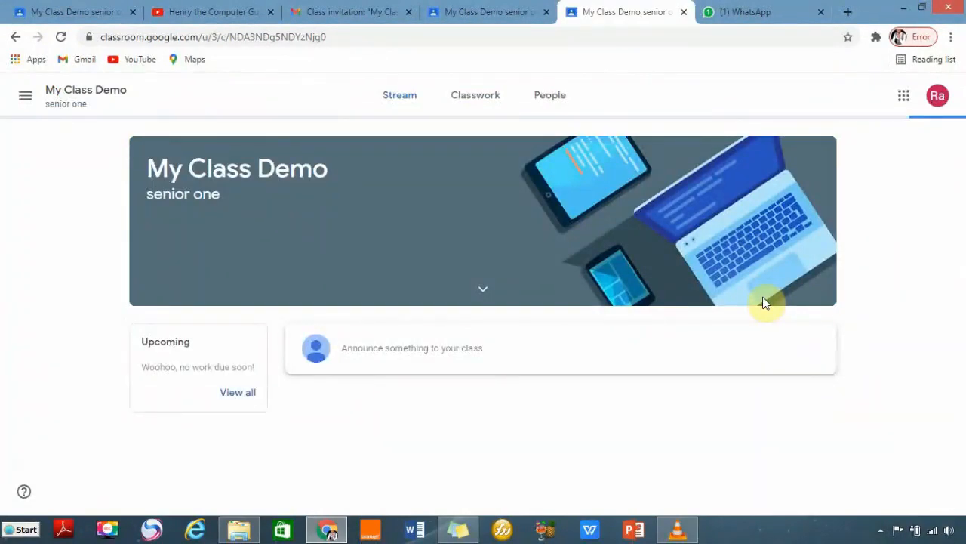
{"action": "scroll", "coordinate": [656, 370], "scroll_direction": "down", "scroll_amount": 2}
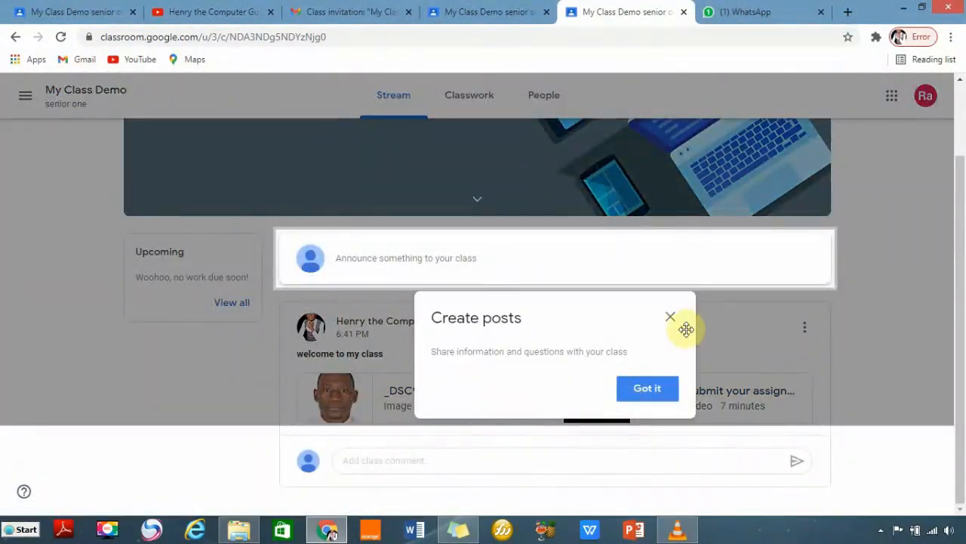
{"action": "left_click", "coordinate": [655, 390]}
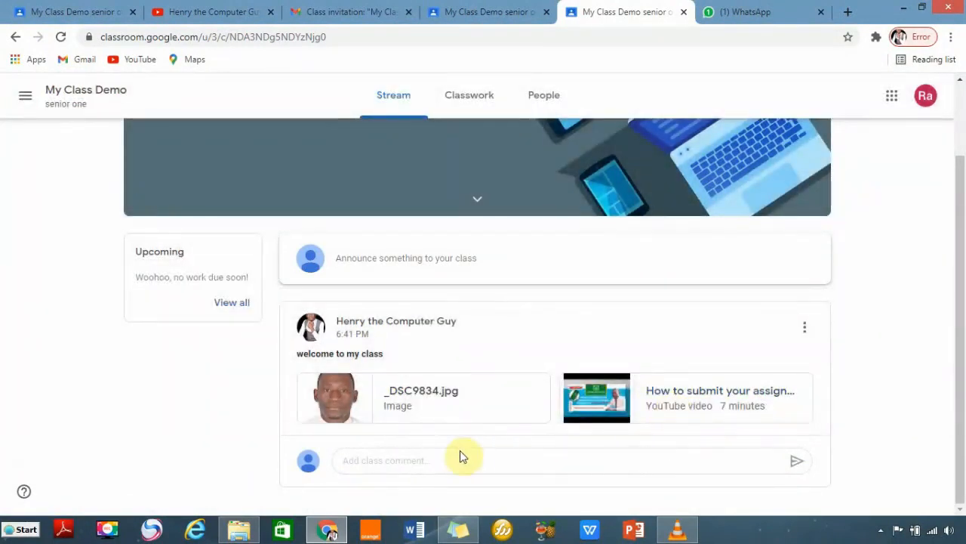
Write the class comment 'i have seen the content' on the welcome post.
{"action": "left_click", "coordinate": [381, 460]}
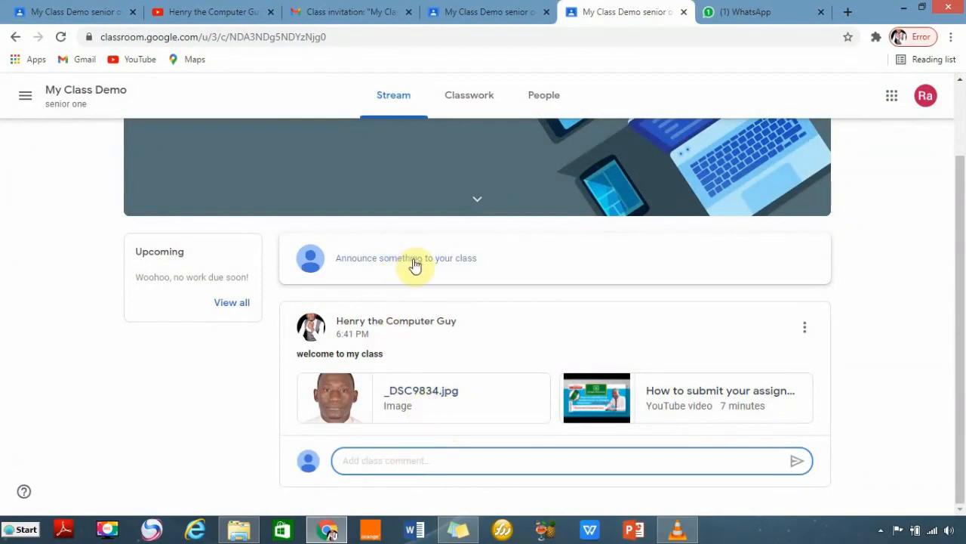
{"action": "left_click", "coordinate": [368, 460]}
{"action": "type", "text": "I"}
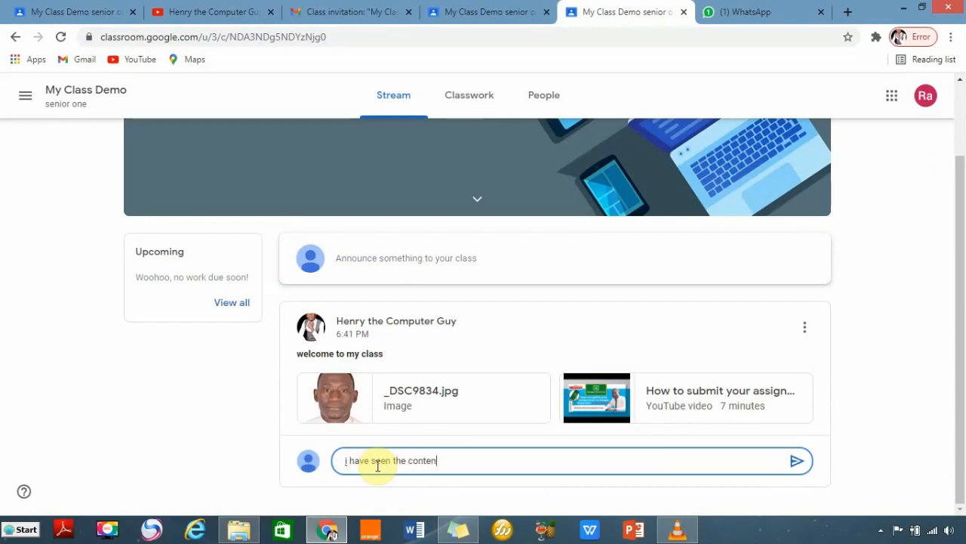
{"action": "left_click", "coordinate": [797, 465]}
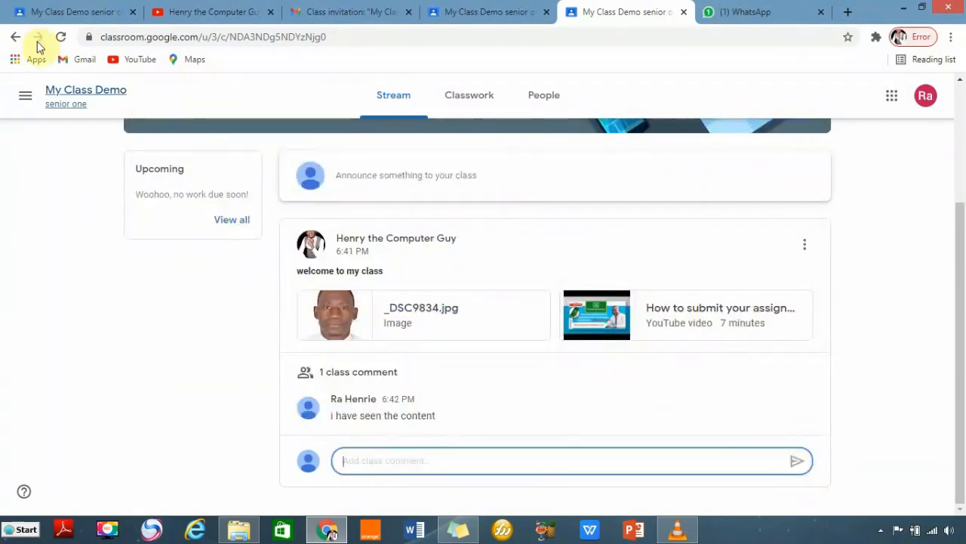
Switch back to the teacher's My Class Demo tab and reload to reveal the student's 'i have seen the content' comment.
{"action": "left_click", "coordinate": [65, 12]}
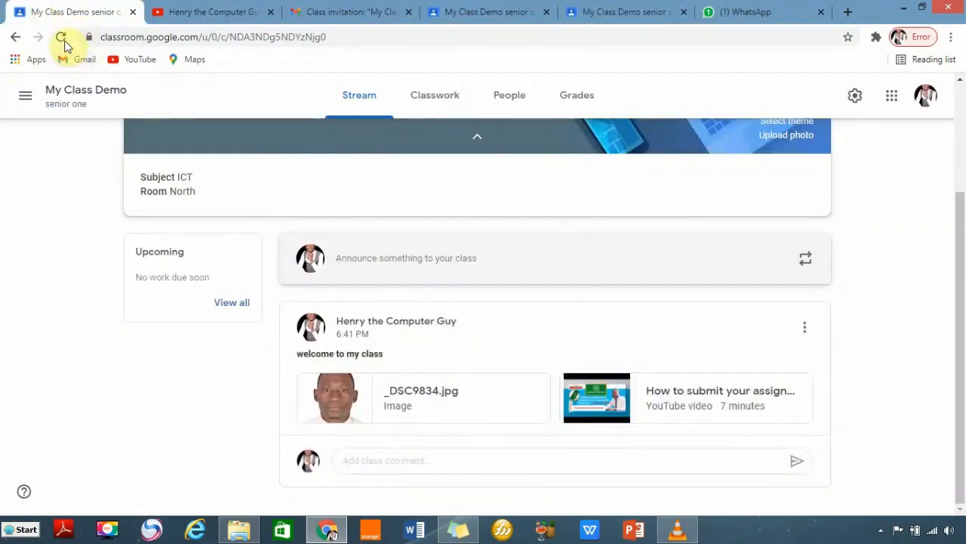
{"action": "left_click", "coordinate": [61, 37]}
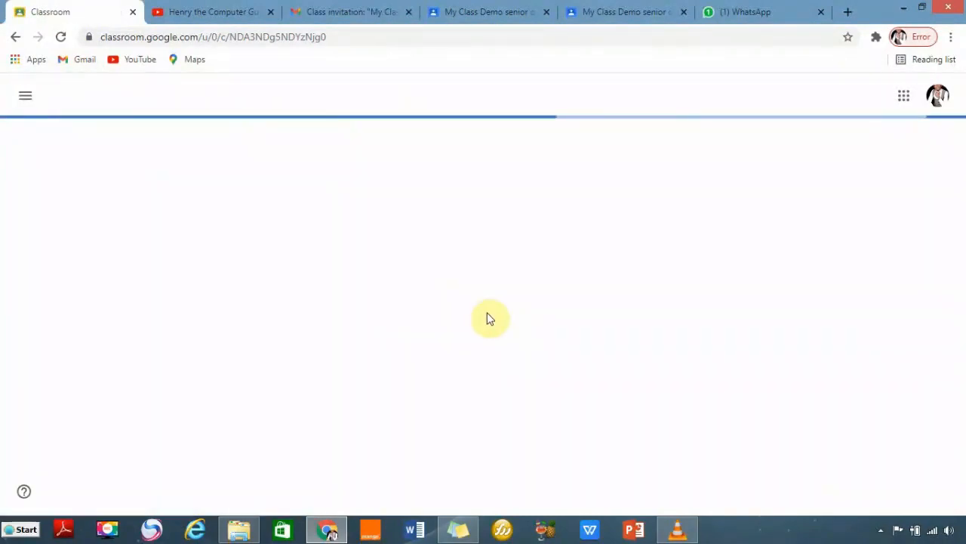
{"action": "scroll", "coordinate": [523, 416], "scroll_direction": "down", "scroll_amount": 2}
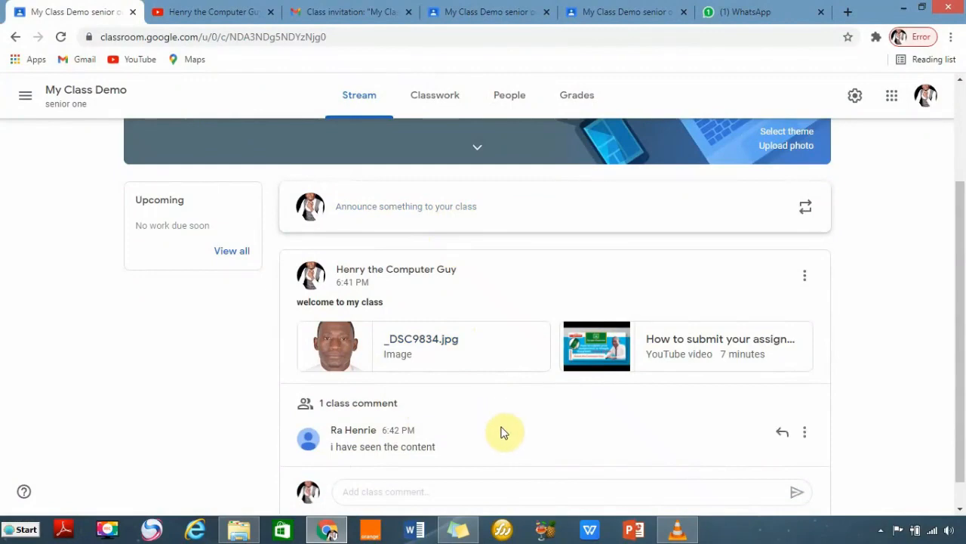
{"action": "scroll", "coordinate": [708, 398], "scroll_direction": "up", "scroll_amount": 1}
{"action": "scroll", "coordinate": [709, 398], "scroll_direction": "up", "scroll_amount": 1}
{"action": "scroll", "coordinate": [708, 397], "scroll_direction": "down", "scroll_amount": 1}
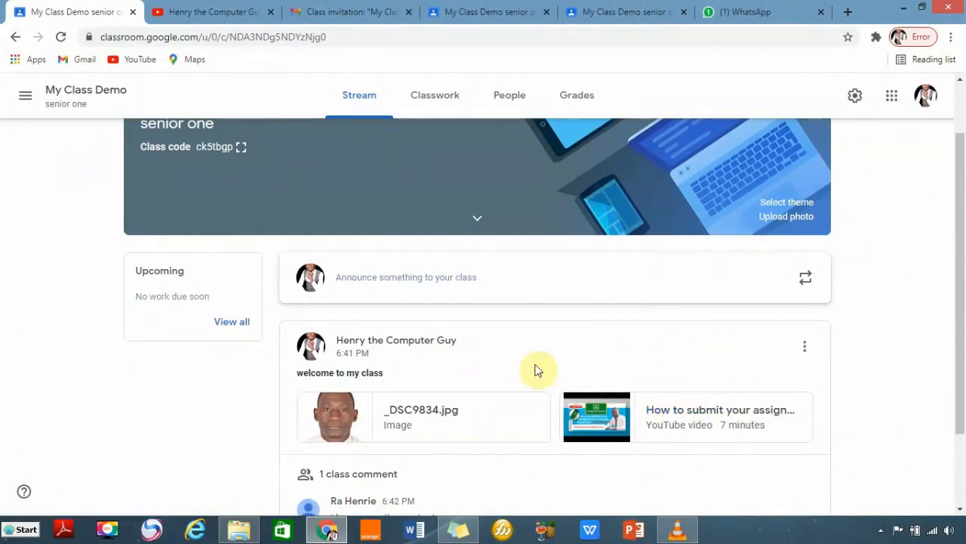
{"action": "scroll", "coordinate": [535, 432], "scroll_direction": "down", "scroll_amount": 1}
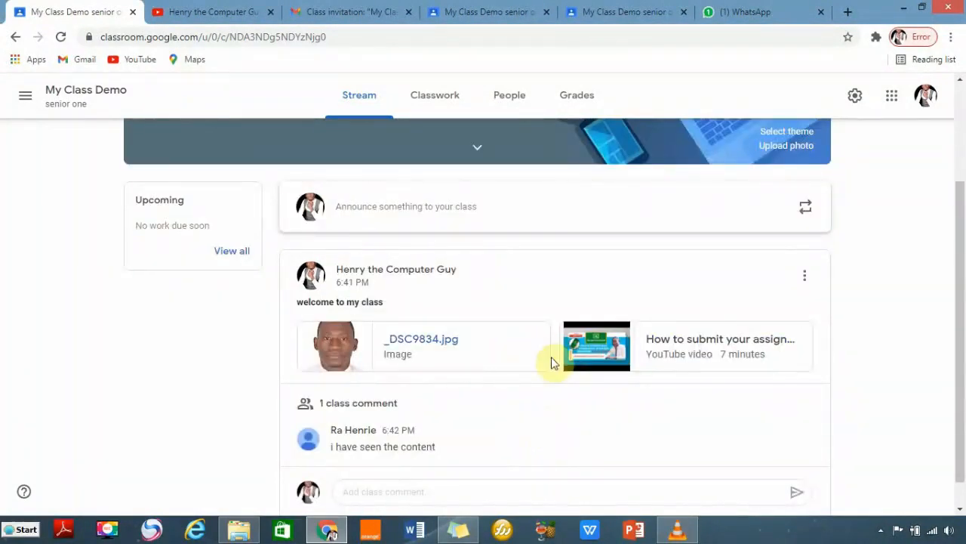
Set class Stream to 'Only teachers can post or comment', enable Show deleted items, and save.
{"action": "left_click", "coordinate": [854, 103]}
{"action": "scroll", "coordinate": [325, 356], "scroll_direction": "down", "scroll_amount": 4}
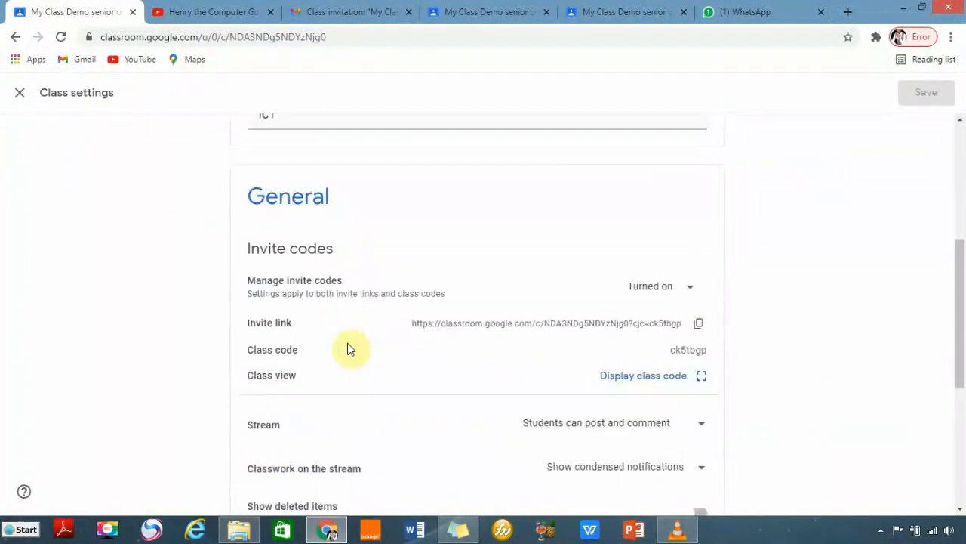
{"action": "scroll", "coordinate": [349, 349], "scroll_direction": "down", "scroll_amount": 3}
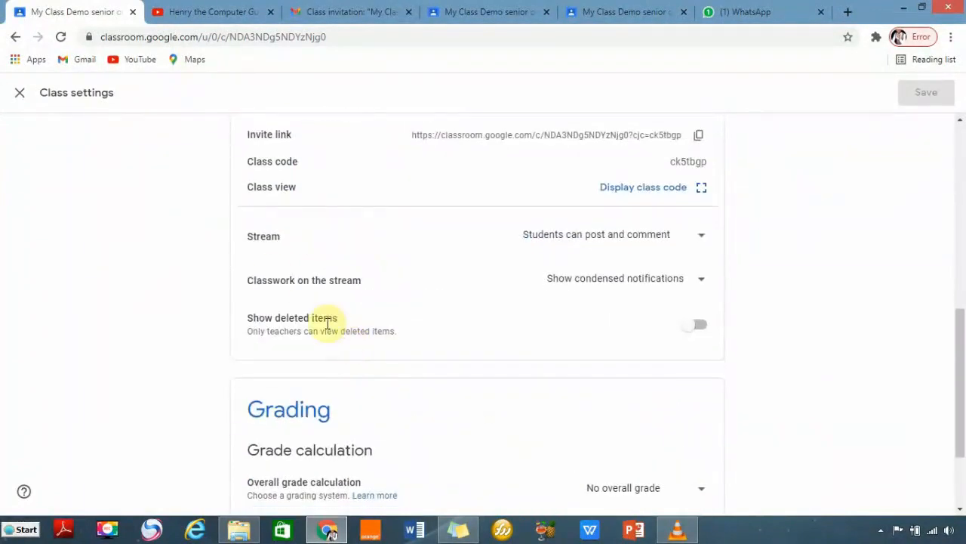
{"action": "left_click", "coordinate": [703, 240]}
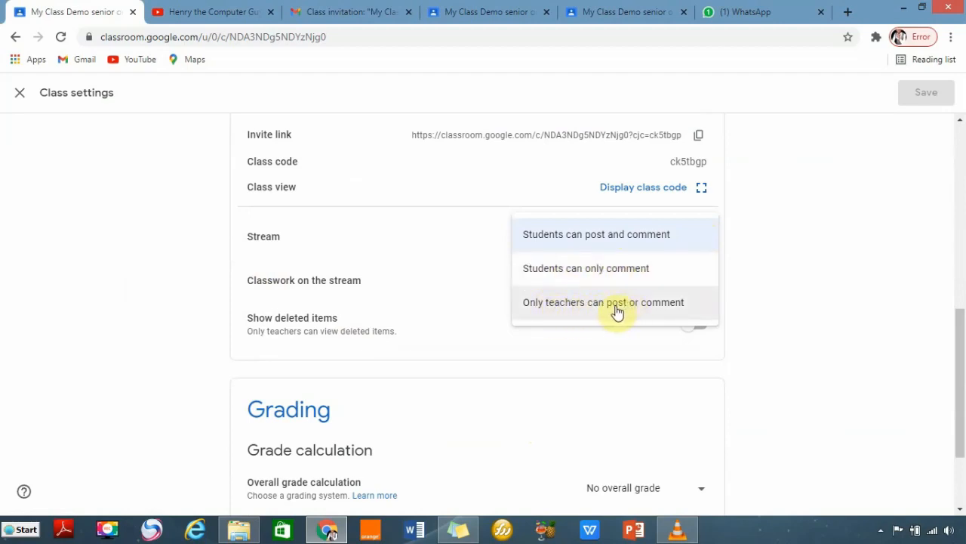
{"action": "left_click", "coordinate": [647, 306]}
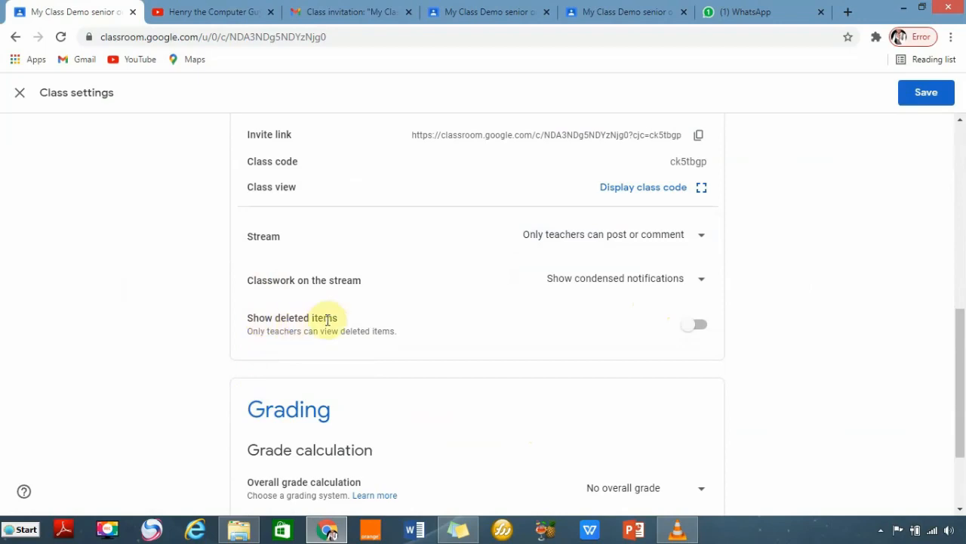
{"action": "left_click", "coordinate": [687, 329]}
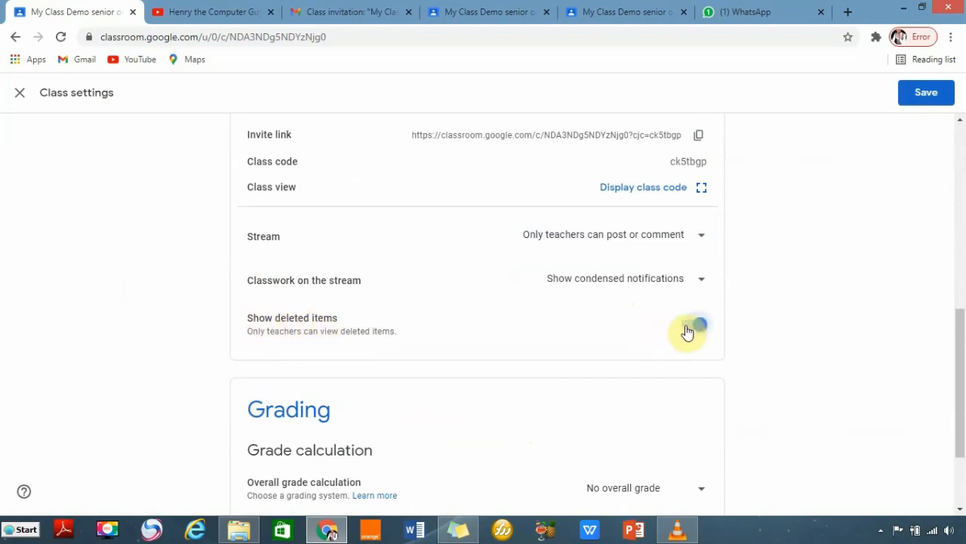
{"action": "left_click", "coordinate": [925, 98]}
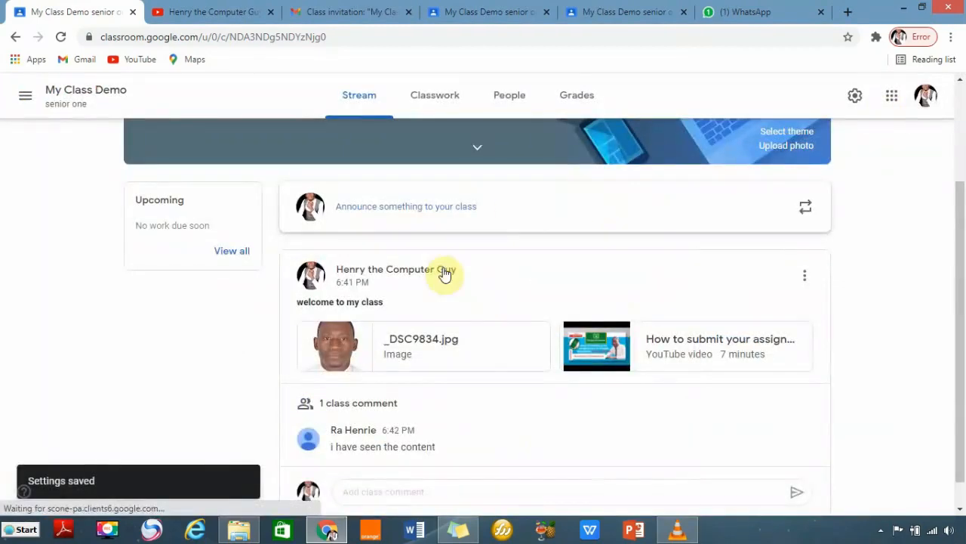
{"action": "scroll", "coordinate": [488, 323], "scroll_direction": "down", "scroll_amount": 1}
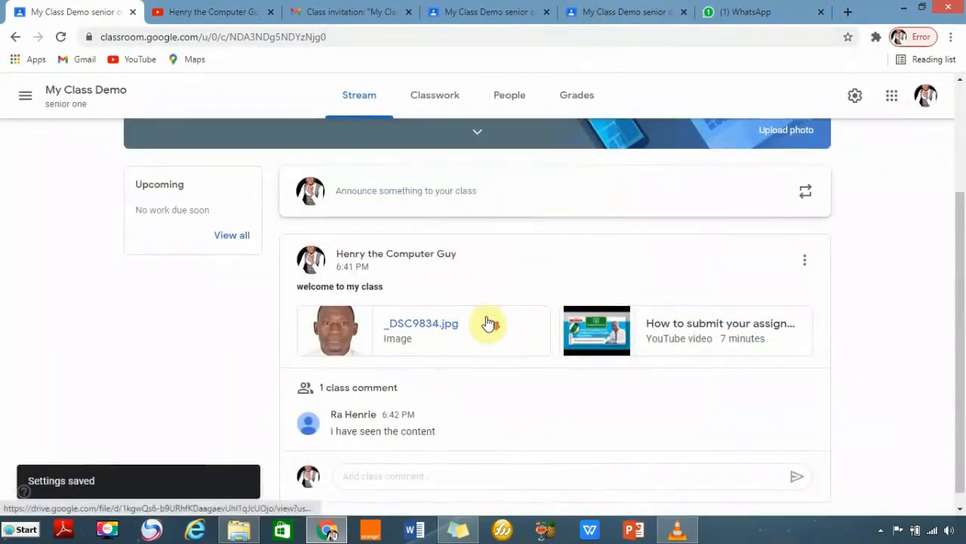
{"action": "scroll", "coordinate": [489, 323], "scroll_direction": "down", "scroll_amount": 1}
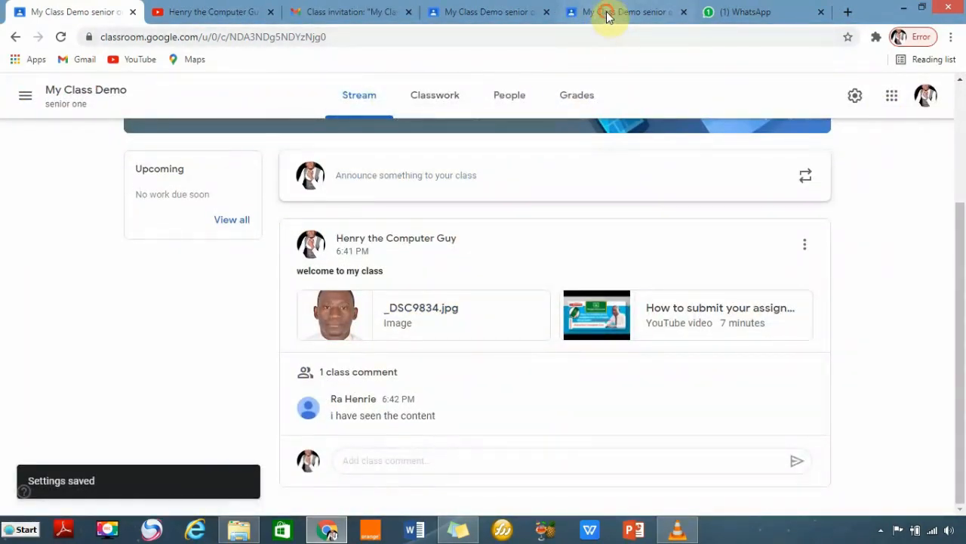
{"action": "left_click", "coordinate": [608, 15]}
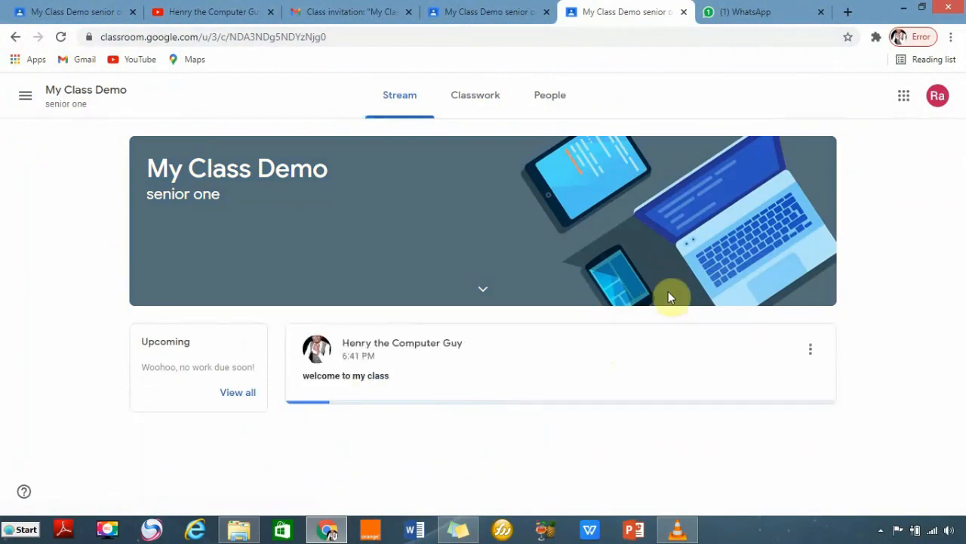
{"action": "scroll", "coordinate": [636, 349], "scroll_direction": "down", "scroll_amount": 1}
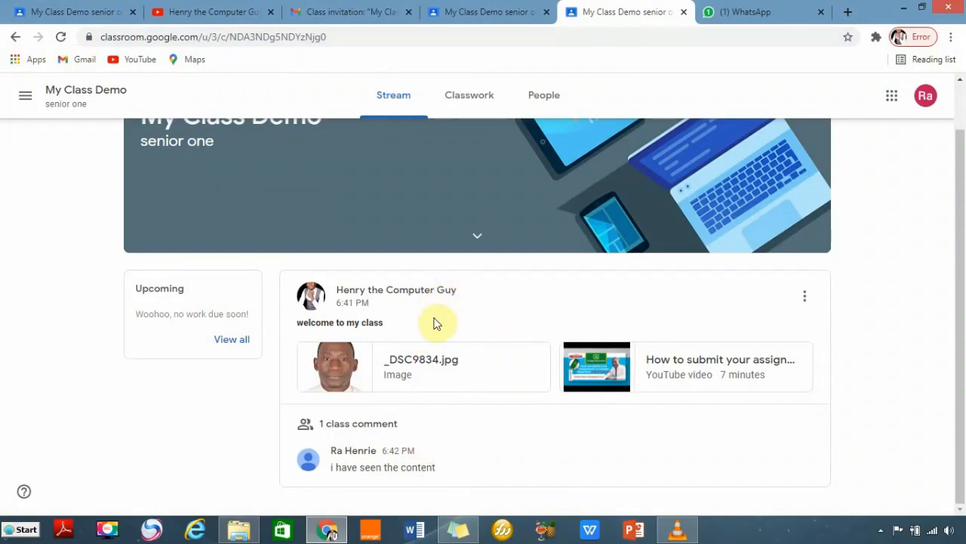
{"action": "left_click", "coordinate": [67, 11]}
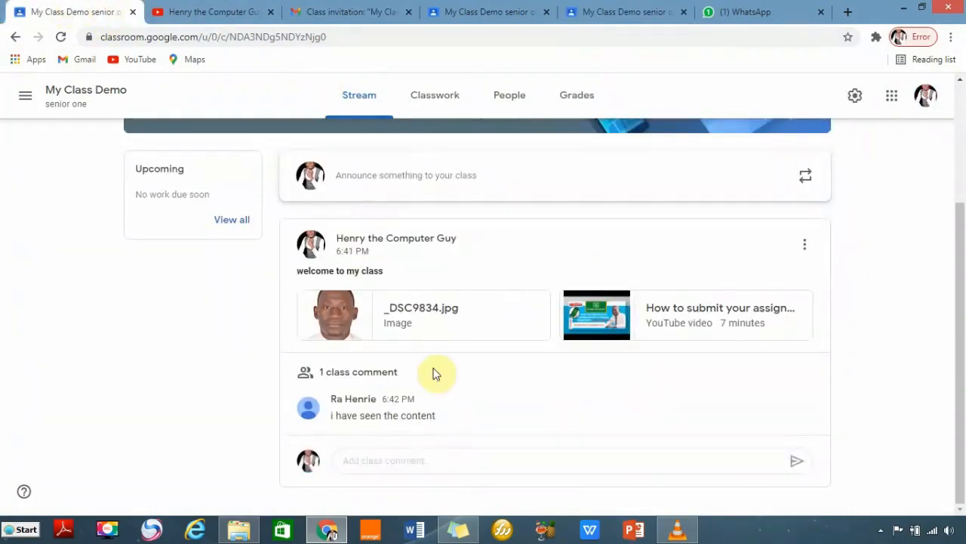
{"action": "scroll", "coordinate": [436, 355], "scroll_direction": "up", "scroll_amount": 2}
{"action": "scroll", "coordinate": [434, 355], "scroll_direction": "down", "scroll_amount": 2}
{"action": "scroll", "coordinate": [434, 355], "scroll_direction": "up", "scroll_amount": 2}
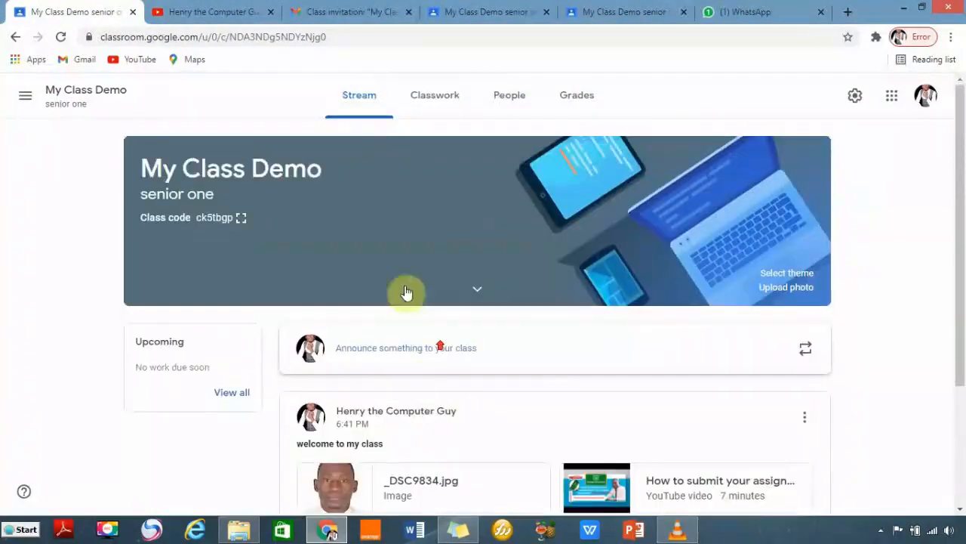
{"action": "scroll", "coordinate": [360, 129], "scroll_direction": "down", "scroll_amount": 2}
{"action": "scroll", "coordinate": [358, 128], "scroll_direction": "up", "scroll_amount": 2}
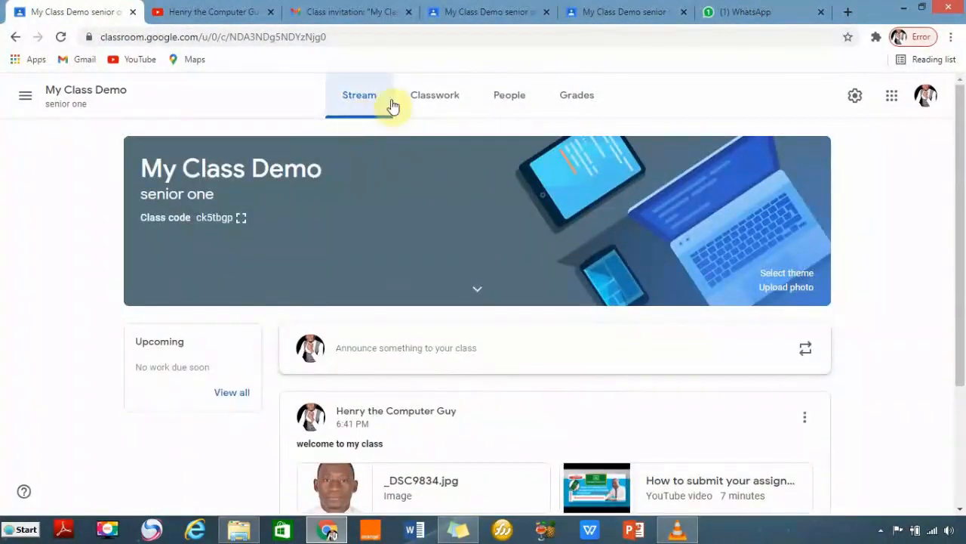
Add a 'creating slides' topic on the Classwork page.
{"action": "left_click", "coordinate": [432, 100]}
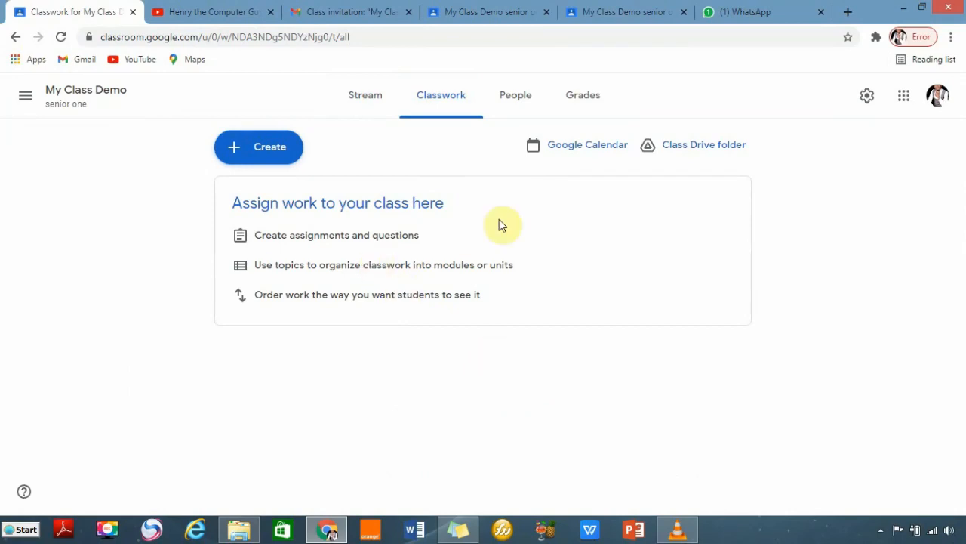
{"action": "left_click", "coordinate": [234, 149]}
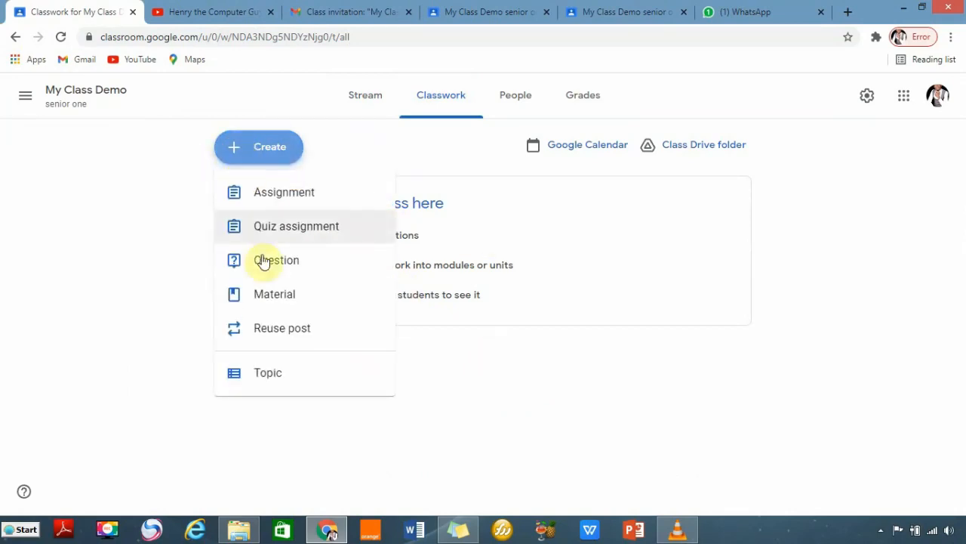
{"action": "left_click", "coordinate": [267, 373]}
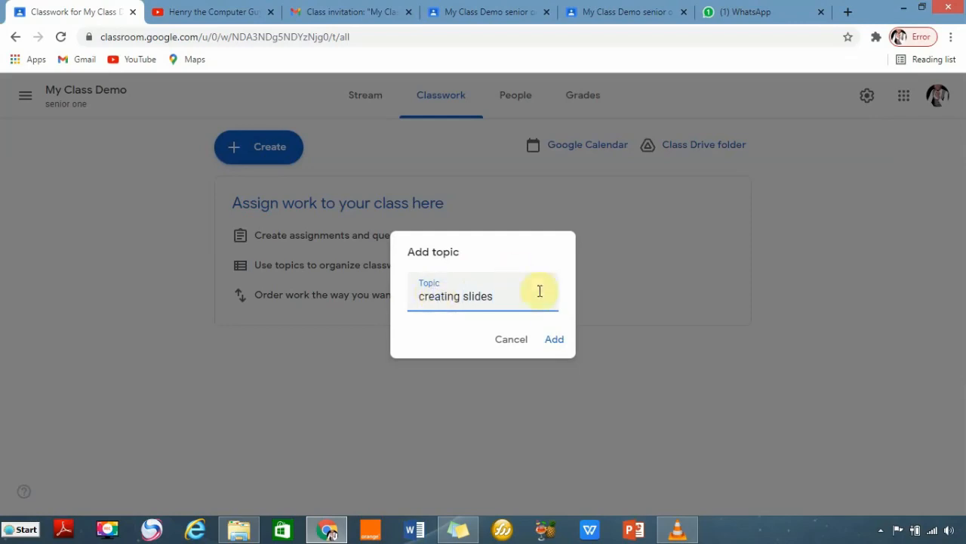
{"action": "left_click", "coordinate": [557, 343]}
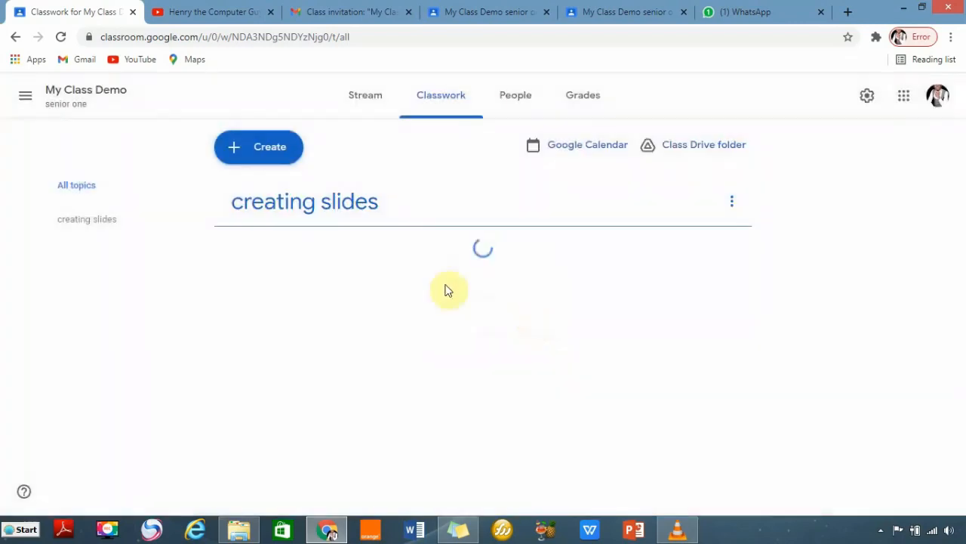
Add a second topic named 'creating videos'.
{"action": "left_click", "coordinate": [236, 149]}
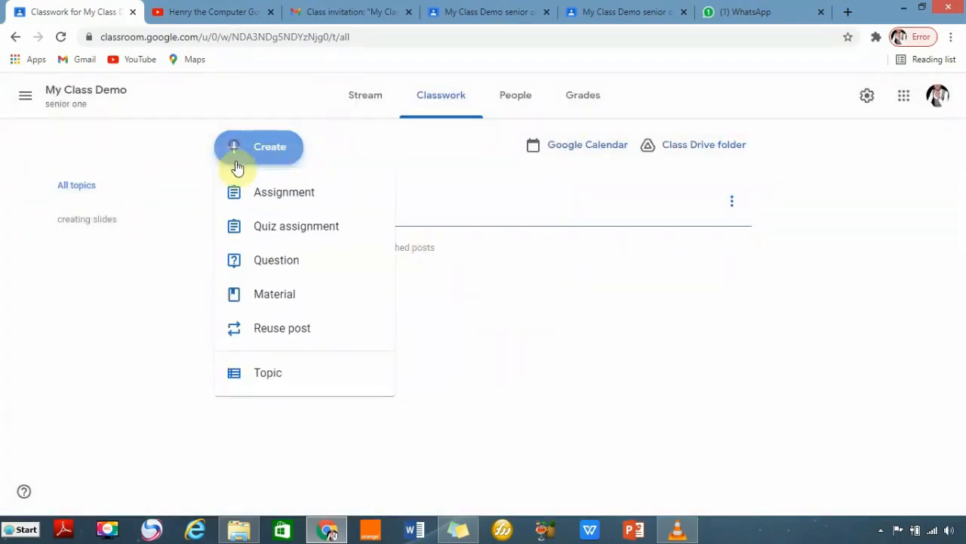
{"action": "left_click", "coordinate": [269, 374]}
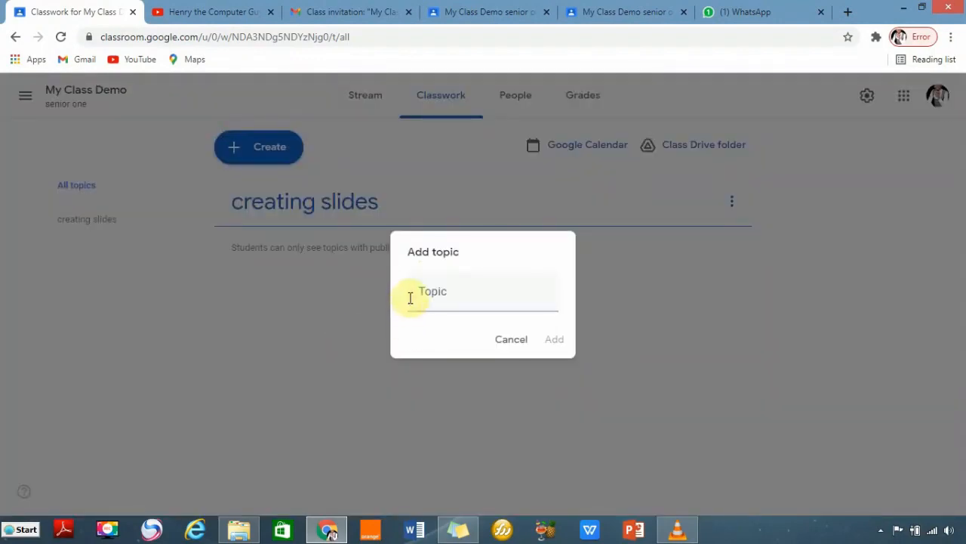
{"action": "left_click", "coordinate": [411, 295]}
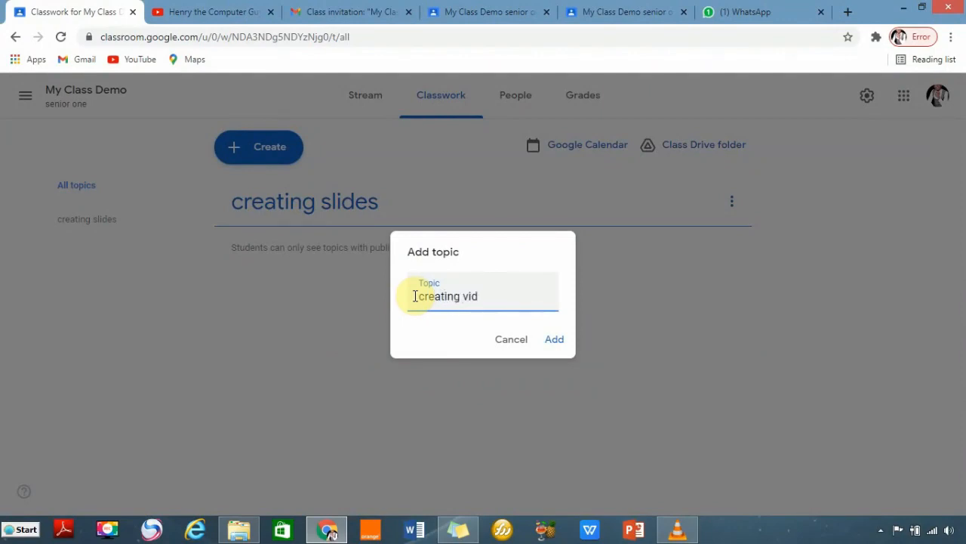
{"action": "left_click", "coordinate": [554, 339]}
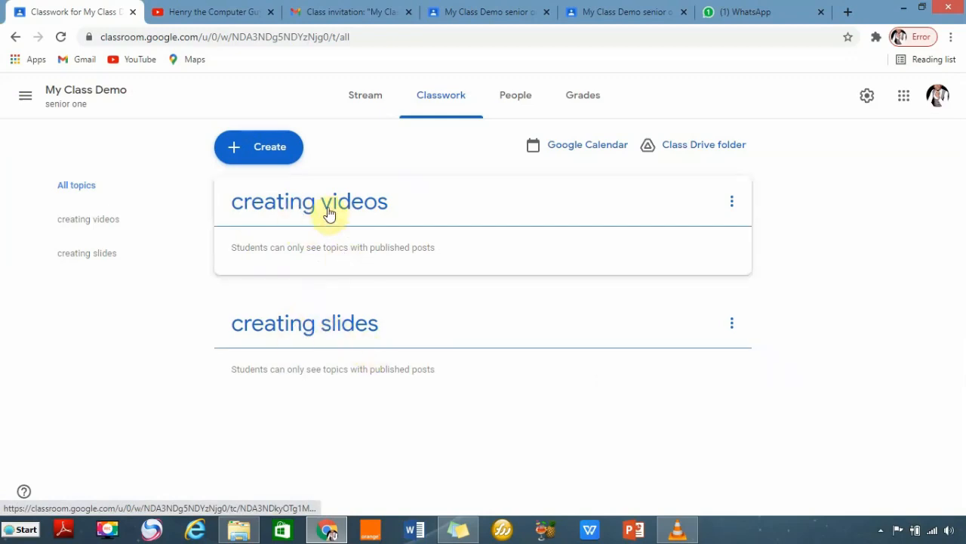
Start a new material titled 'about slides' with the description 'info'.
{"action": "left_click", "coordinate": [236, 151]}
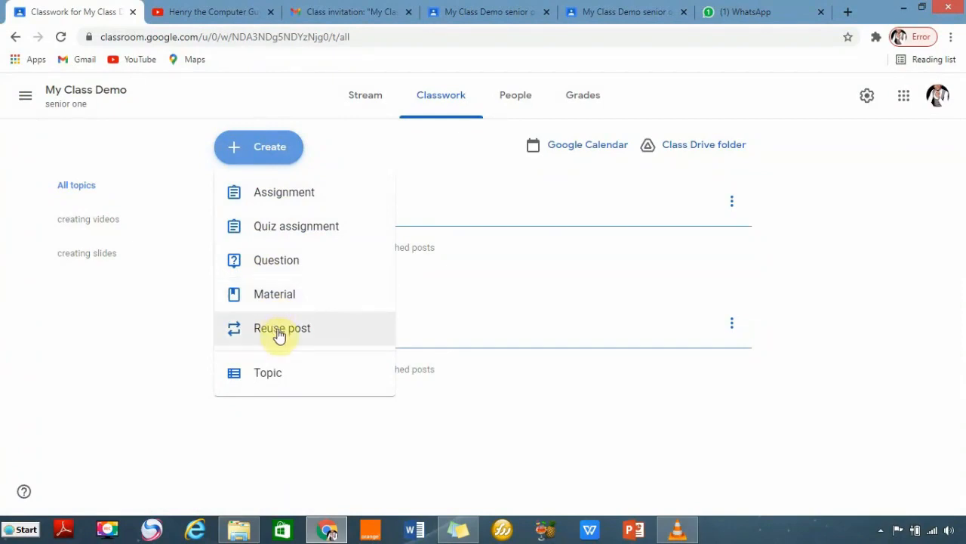
{"action": "left_click", "coordinate": [270, 298]}
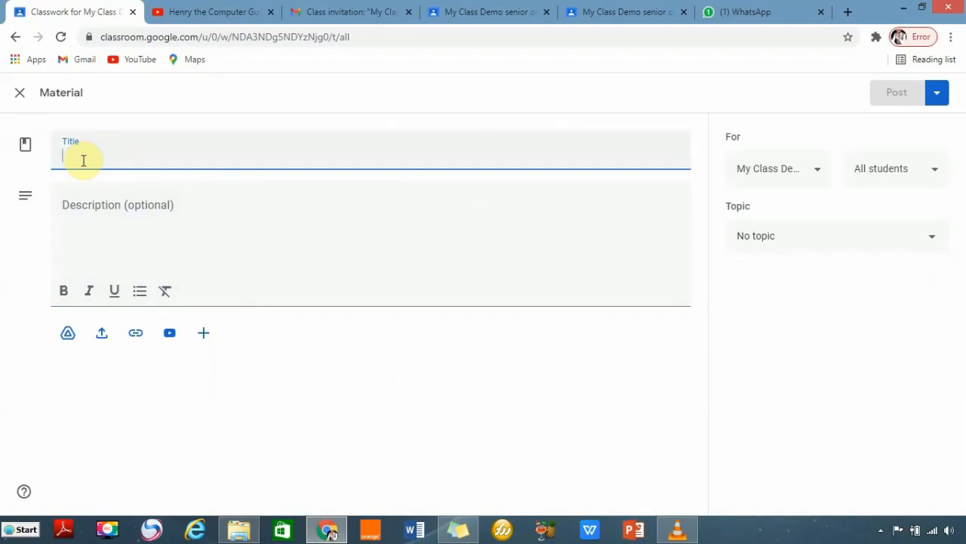
{"action": "type", "text": "about slides"}
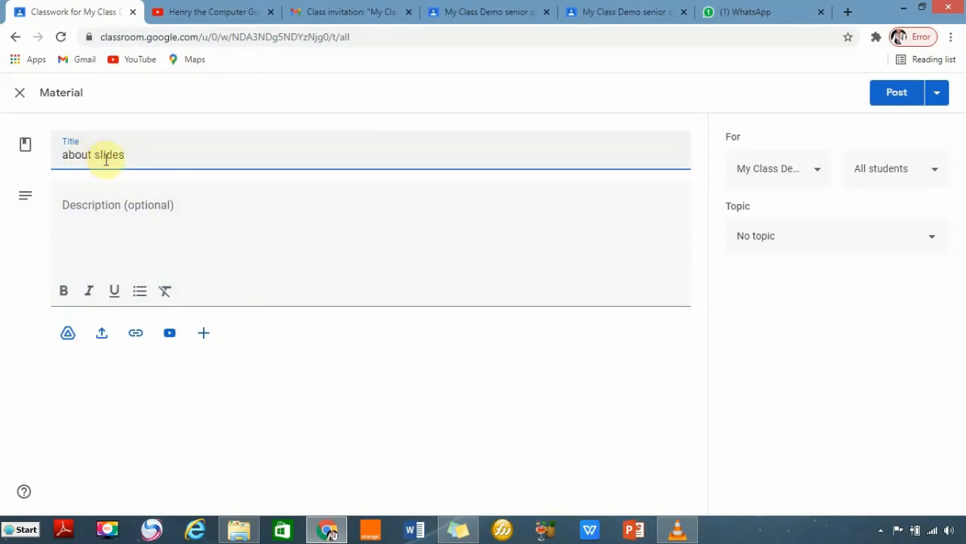
{"action": "left_click", "coordinate": [90, 220]}
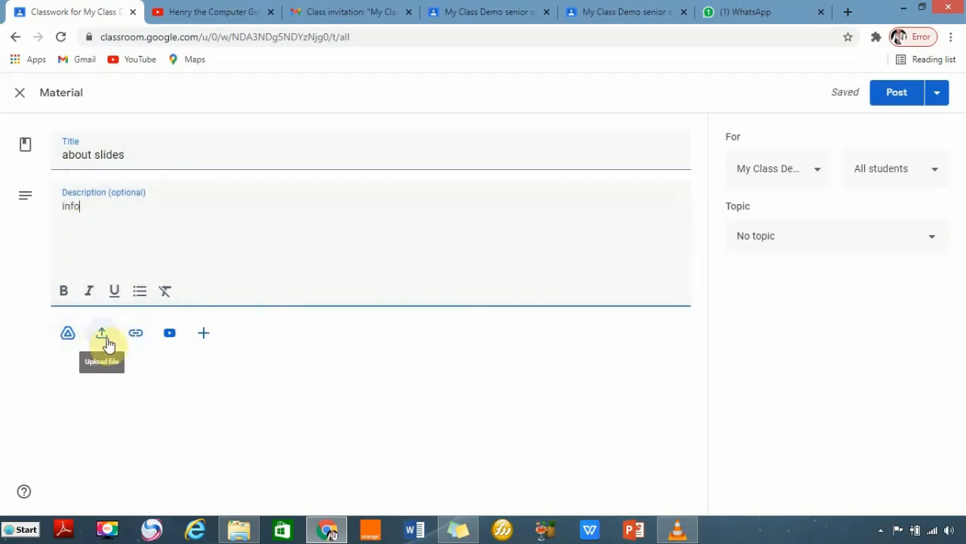
Attach the Day 1 - Creating Slides presentation from the computer.
{"action": "left_click", "coordinate": [69, 336]}
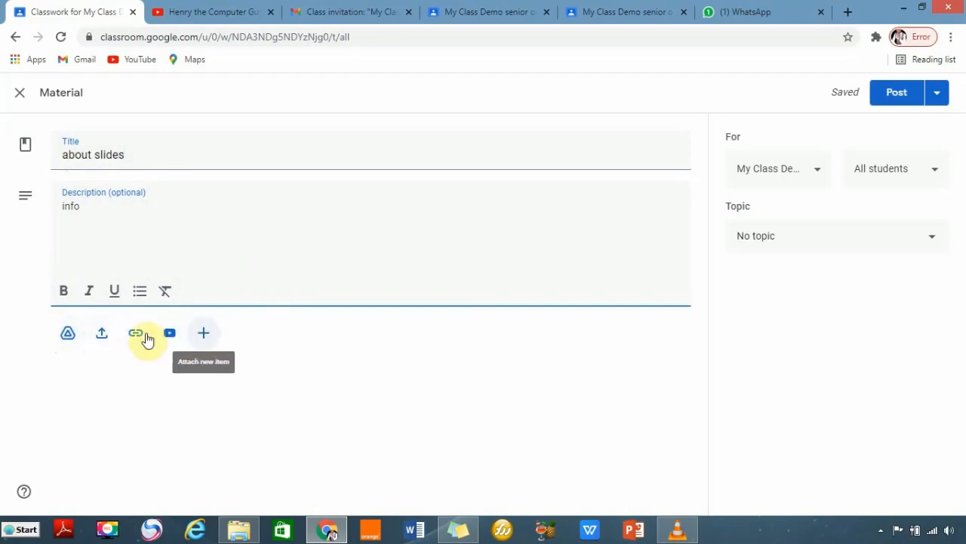
{"action": "left_click", "coordinate": [103, 335]}
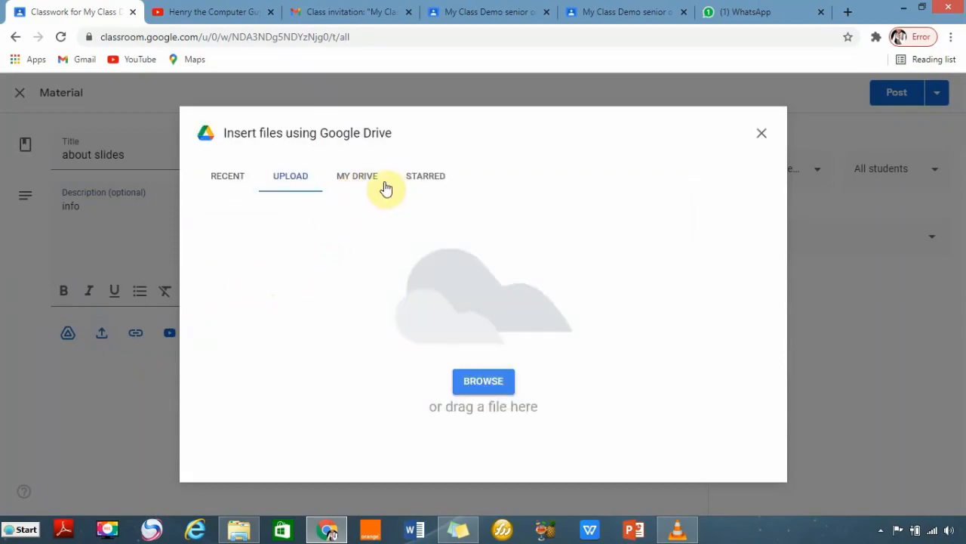
{"action": "left_click", "coordinate": [487, 384]}
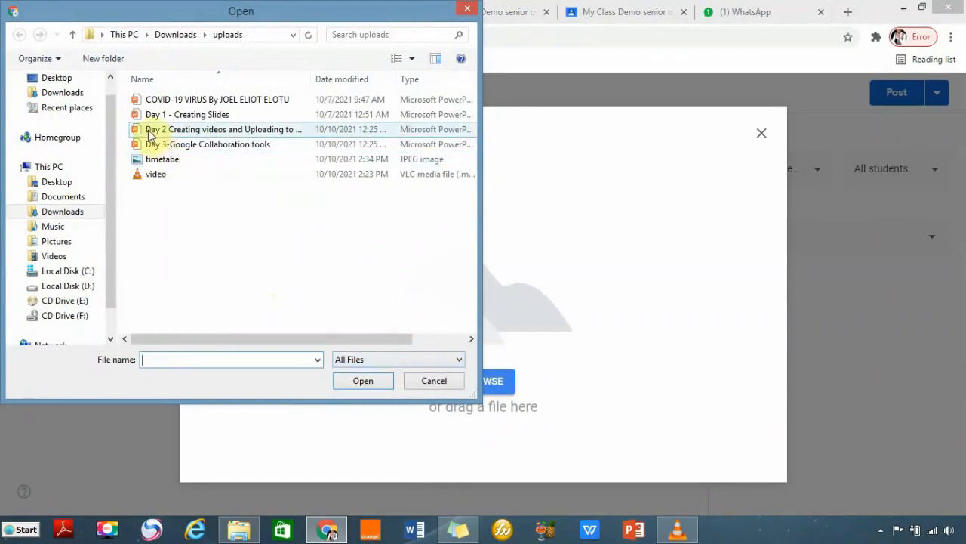
{"action": "left_click", "coordinate": [166, 116]}
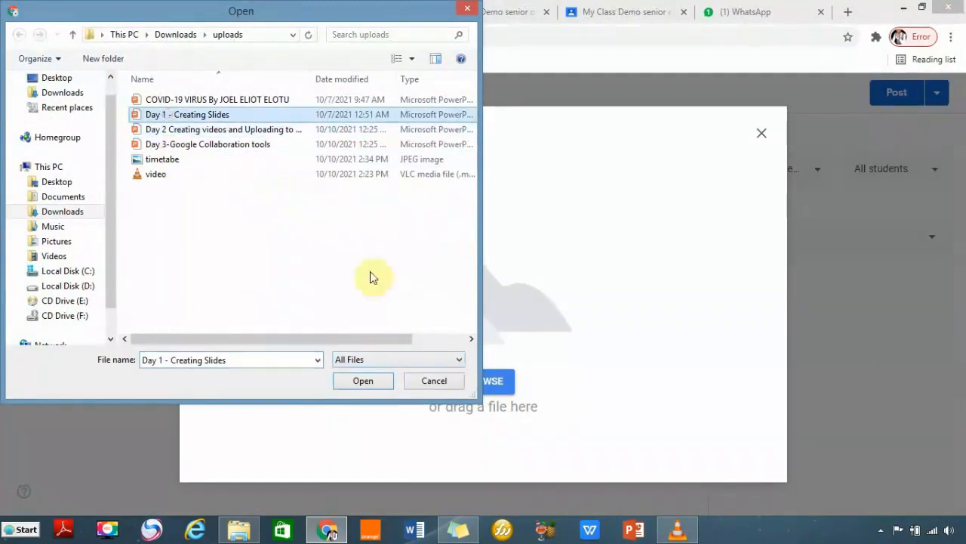
{"action": "left_click", "coordinate": [366, 381]}
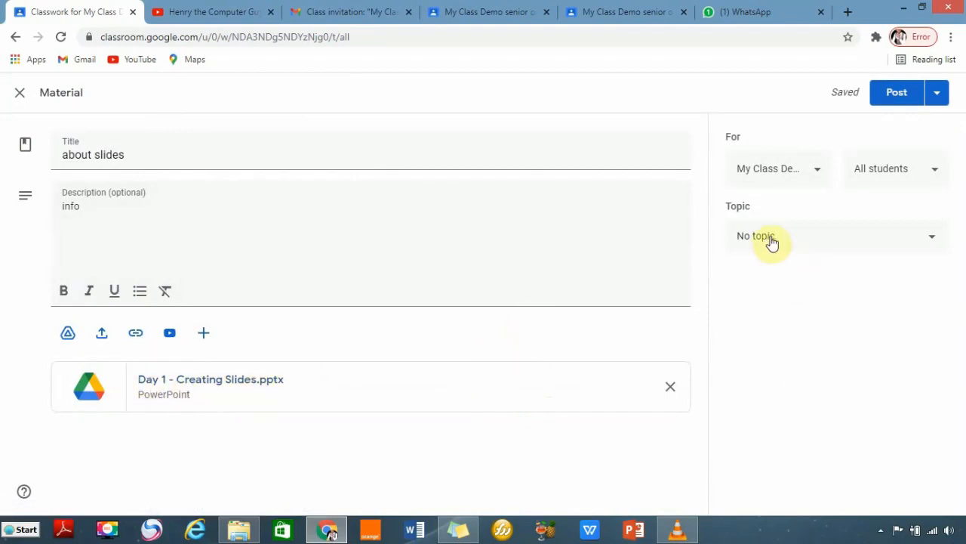
File 'about slides' under the 'creating slides' topic, review its recipients, and post it.
{"action": "left_click", "coordinate": [907, 243]}
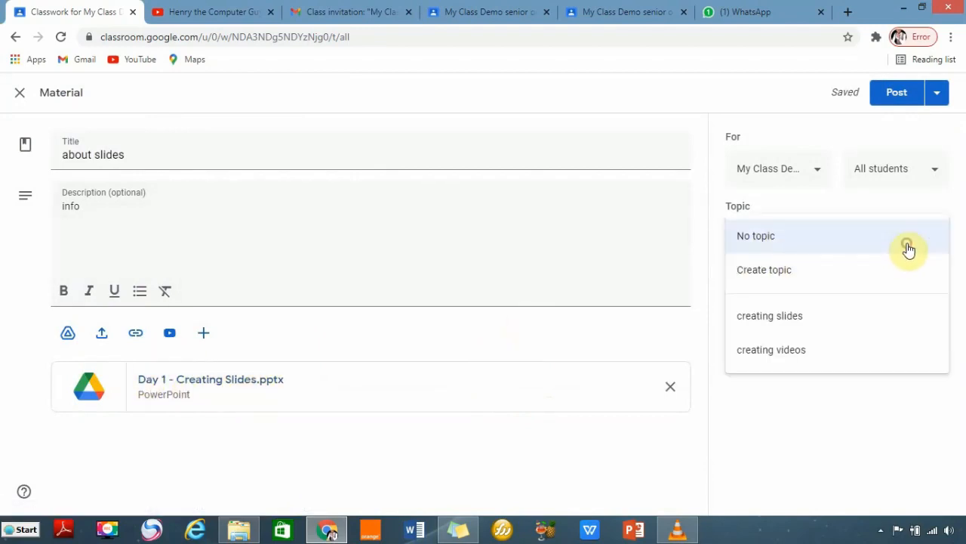
{"action": "left_click", "coordinate": [789, 321]}
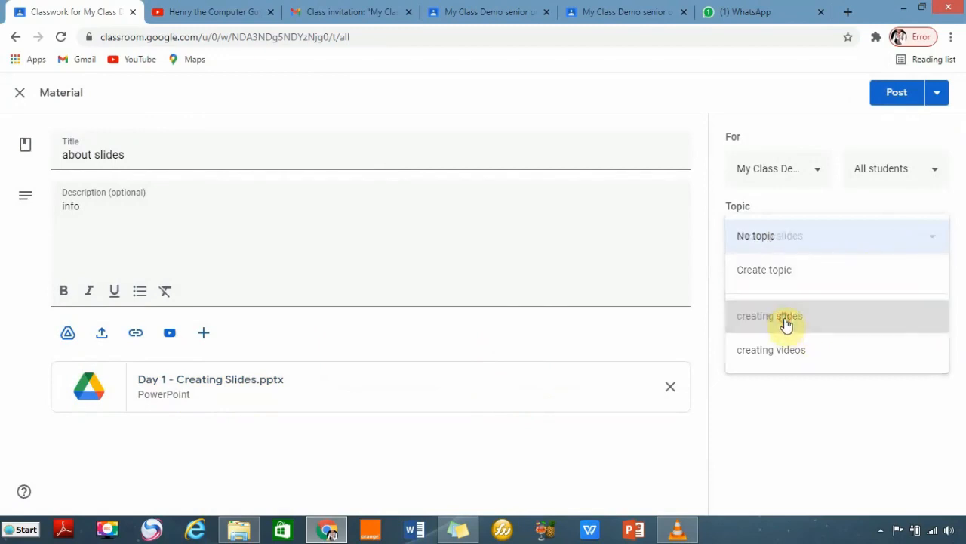
{"action": "left_click", "coordinate": [934, 176]}
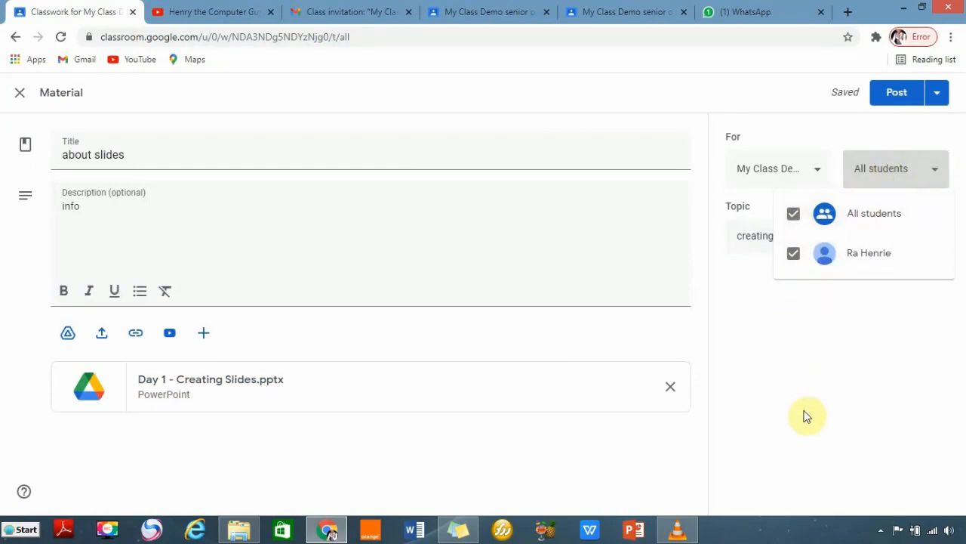
{"action": "left_click", "coordinate": [818, 176]}
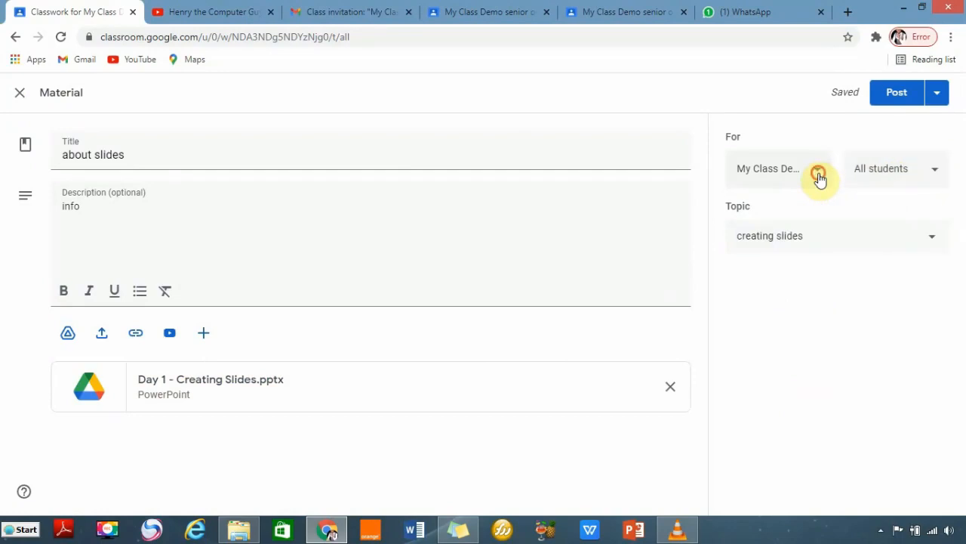
{"action": "left_click", "coordinate": [806, 185]}
{"action": "left_click", "coordinate": [751, 214]}
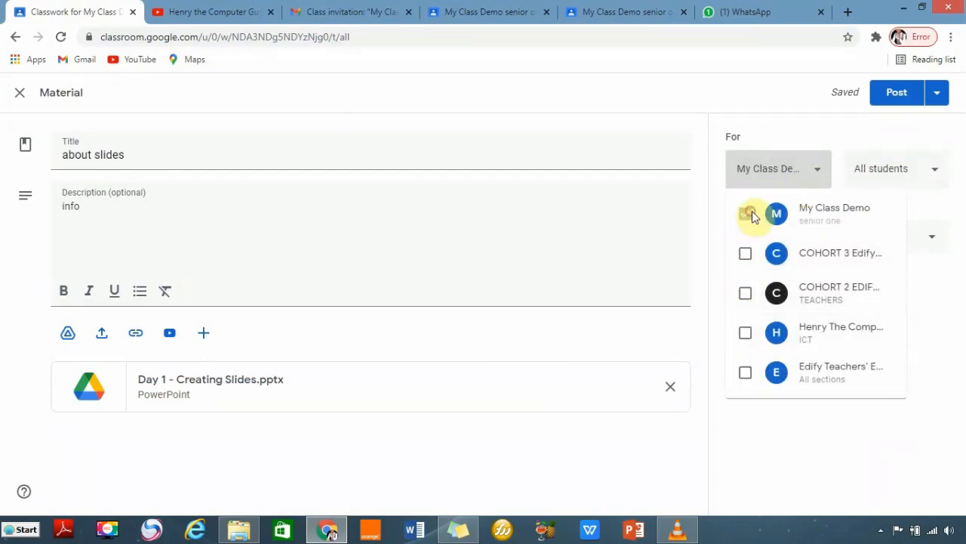
{"action": "left_click", "coordinate": [807, 215]}
{"action": "left_click", "coordinate": [937, 329]}
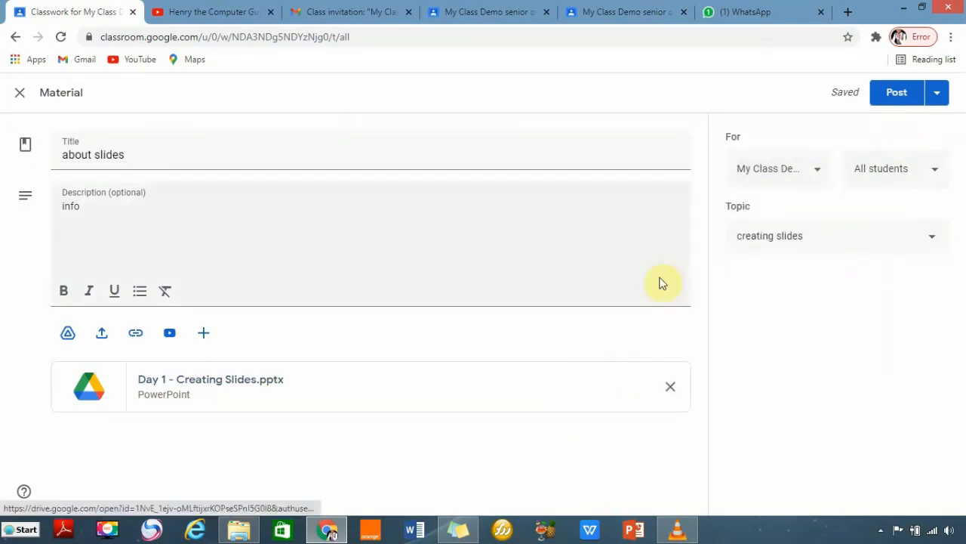
{"action": "left_click", "coordinate": [940, 99]}
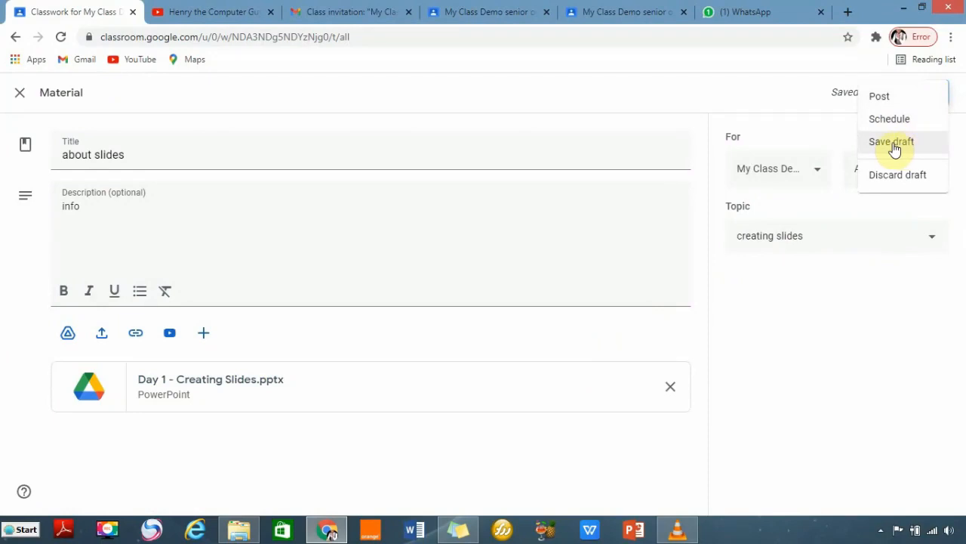
{"action": "left_click", "coordinate": [880, 98]}
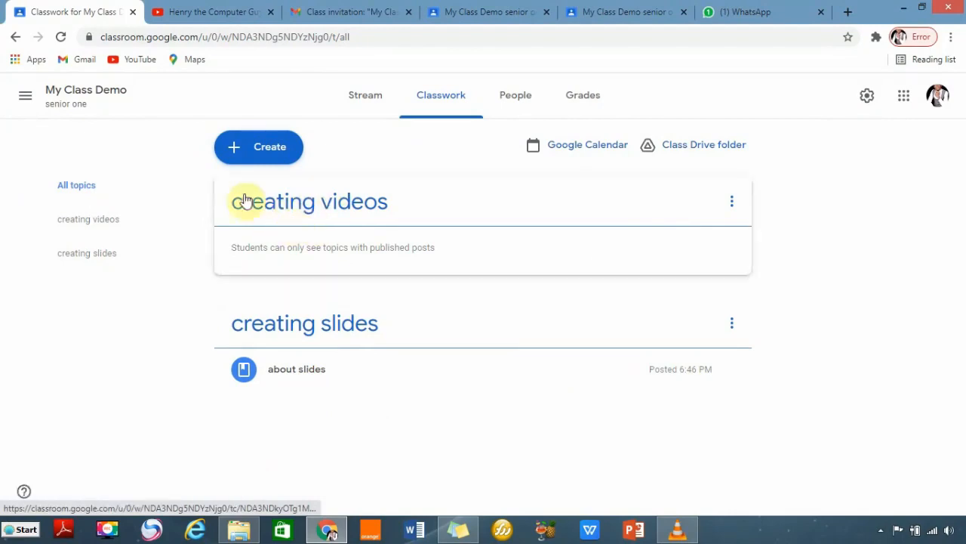
Start a new material titled 'video content' with the description 'info'.
{"action": "left_click", "coordinate": [238, 148]}
{"action": "left_click", "coordinate": [271, 294]}
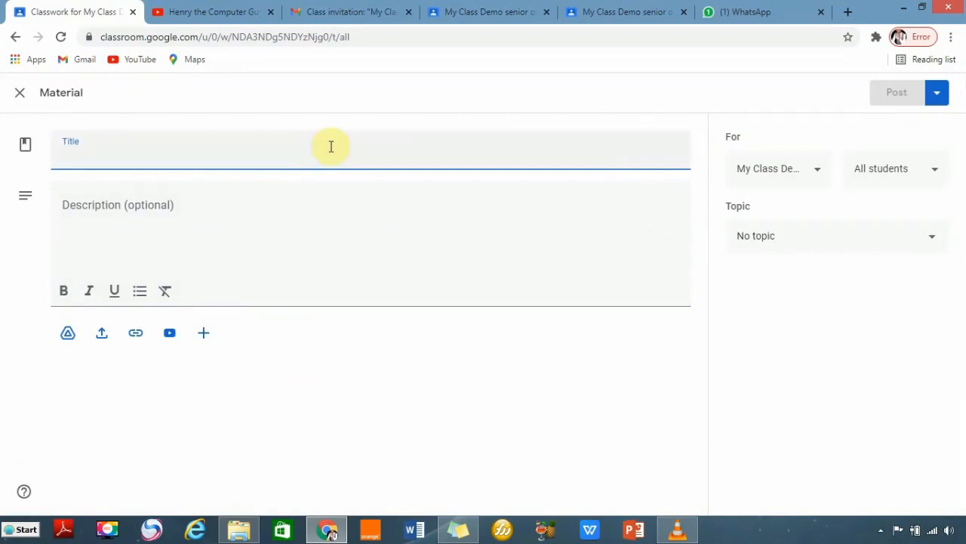
{"action": "left_click", "coordinate": [125, 161]}
{"action": "type", "text": "video content"}
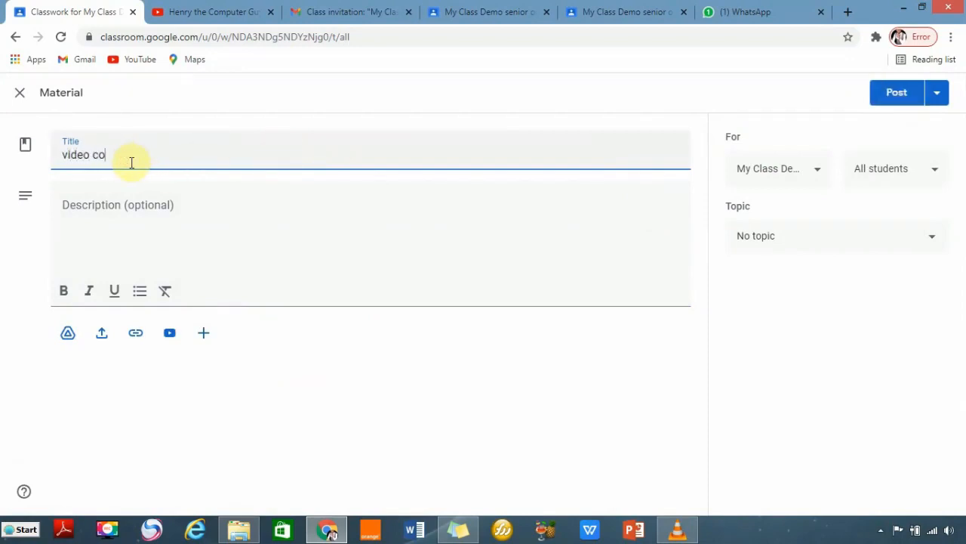
{"action": "left_click", "coordinate": [134, 216]}
{"action": "type", "text": "info"}
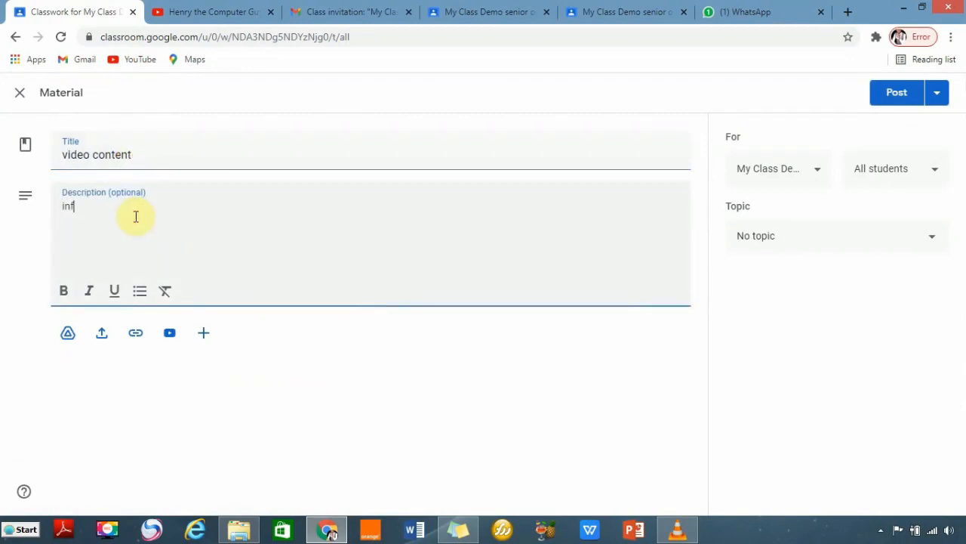
Attach the Day 2 Creating videos and Uploading to YouTube presentation.
{"action": "left_click", "coordinate": [102, 335]}
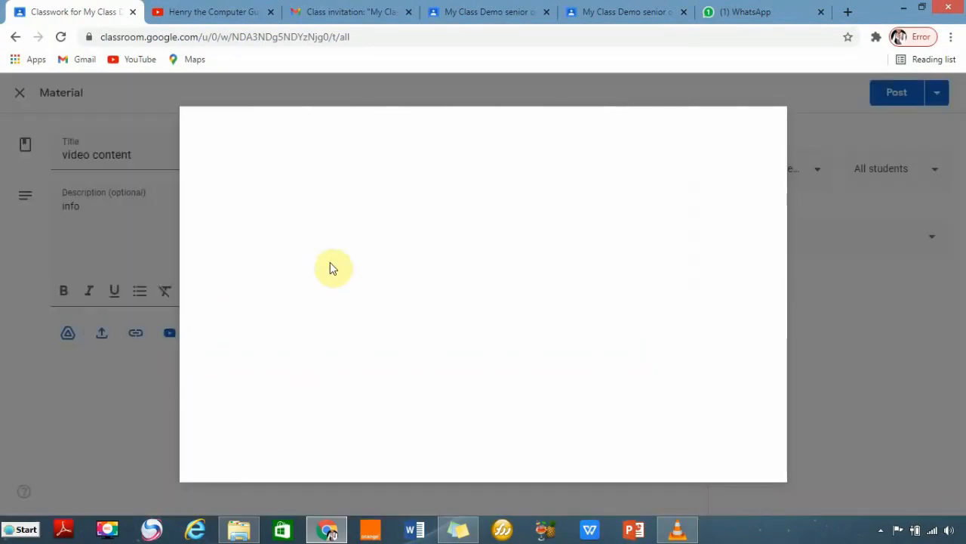
{"action": "left_click", "coordinate": [470, 383]}
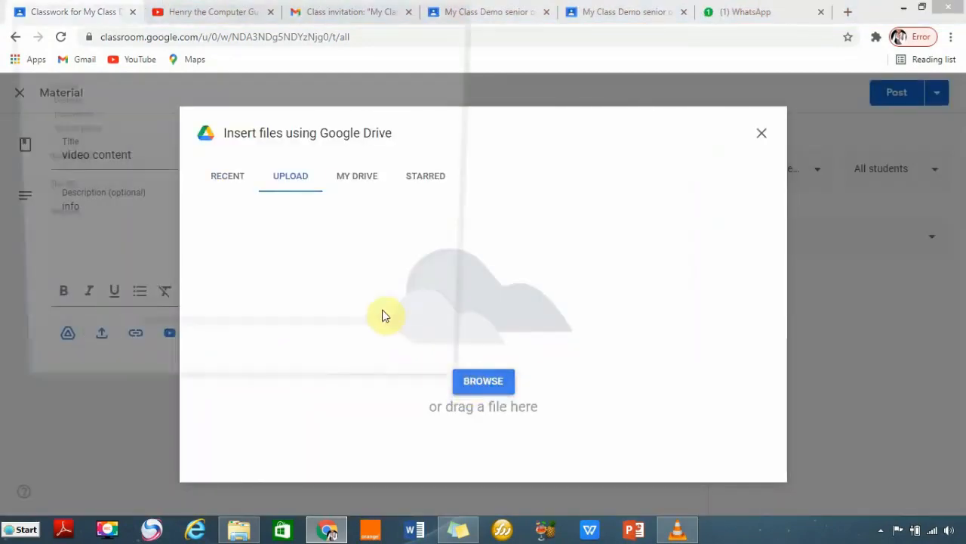
{"action": "left_click", "coordinate": [182, 131]}
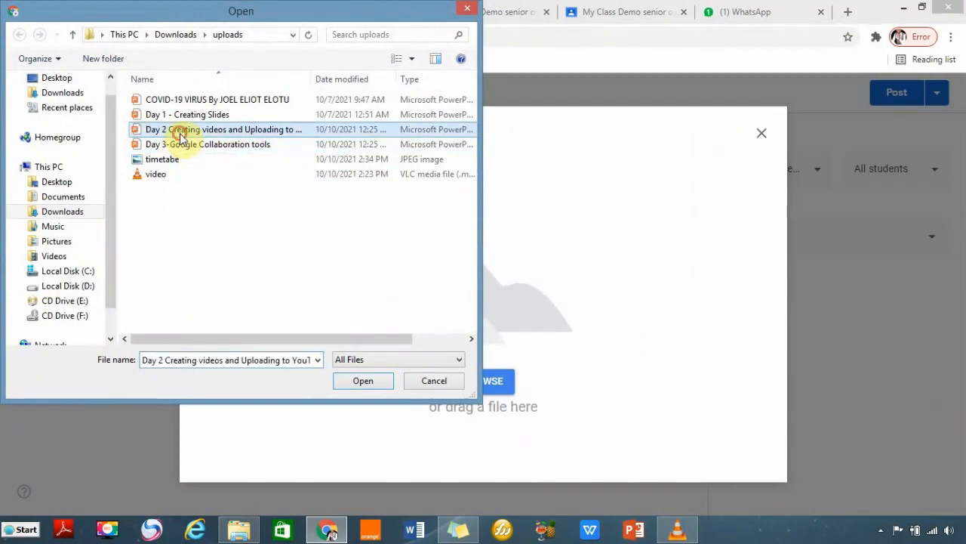
{"action": "left_click", "coordinate": [367, 381]}
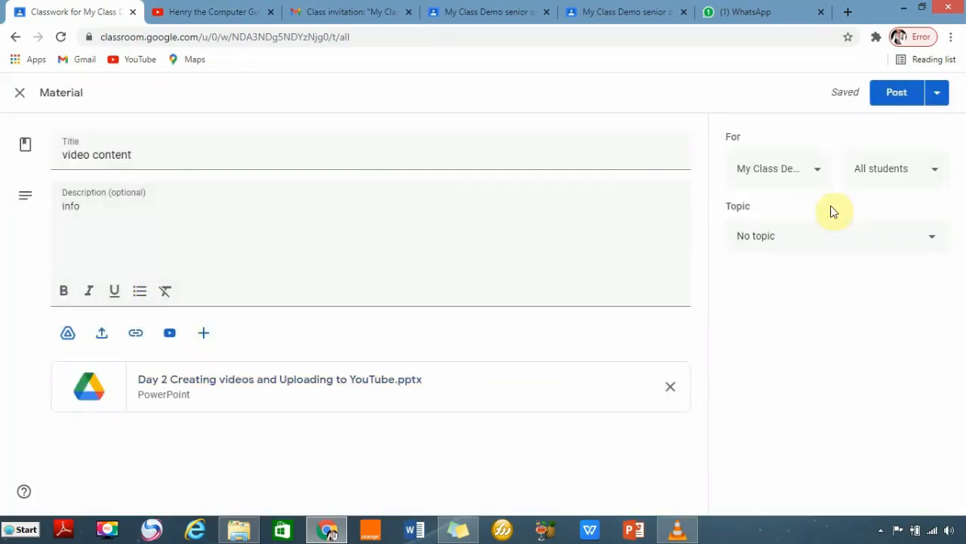
File the material under 'creating videos' and post it.
{"action": "left_click", "coordinate": [840, 237]}
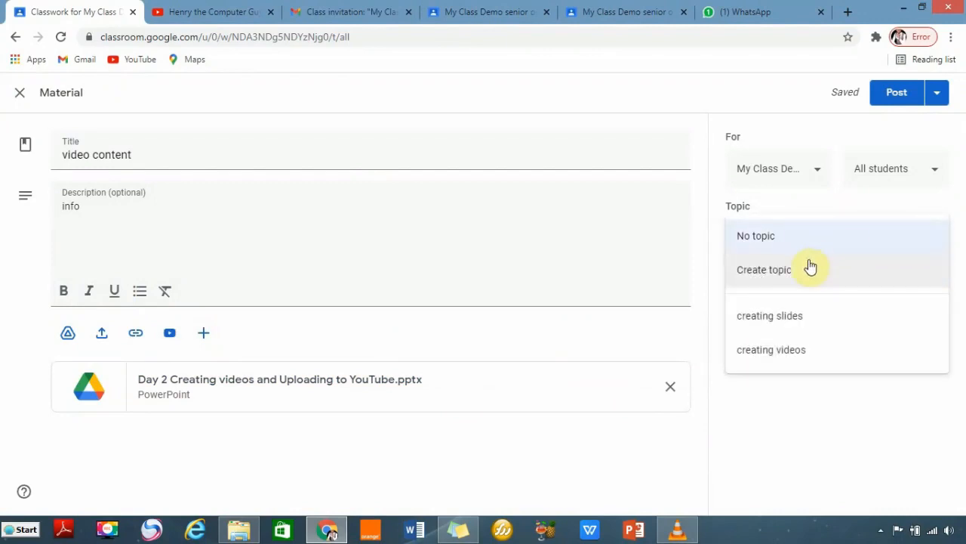
{"action": "left_click", "coordinate": [787, 358]}
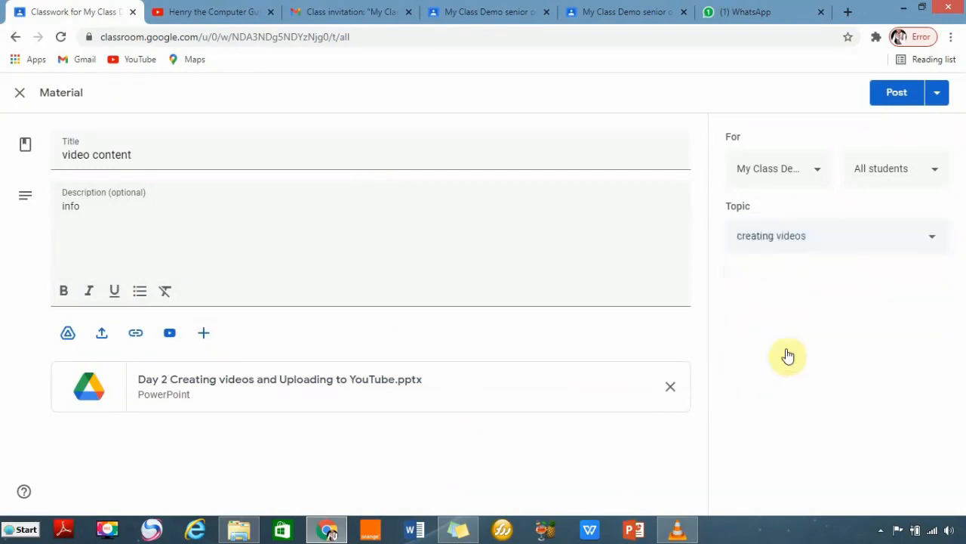
{"action": "left_click", "coordinate": [937, 100]}
{"action": "left_click", "coordinate": [882, 97]}
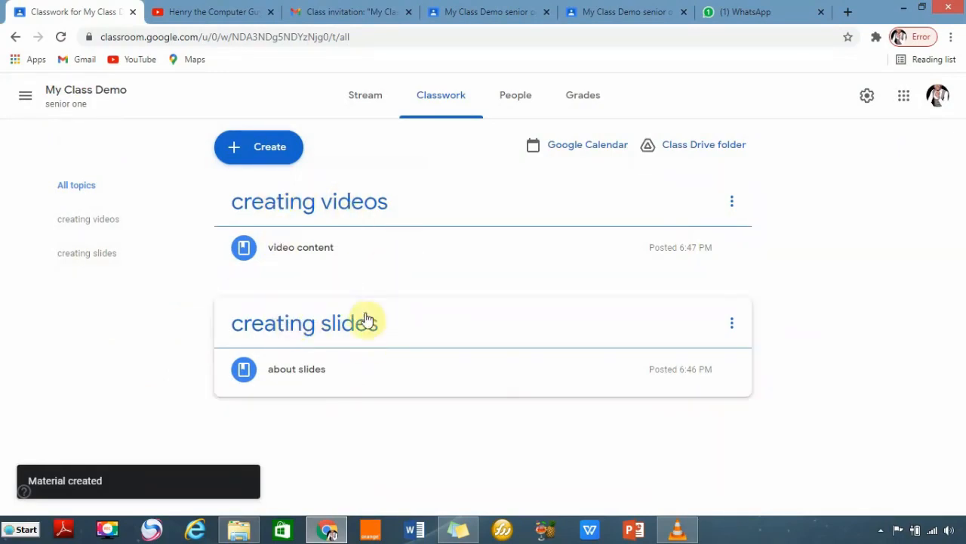
Start a new assignment titled 'slide assignment'.
{"action": "left_click", "coordinate": [236, 152]}
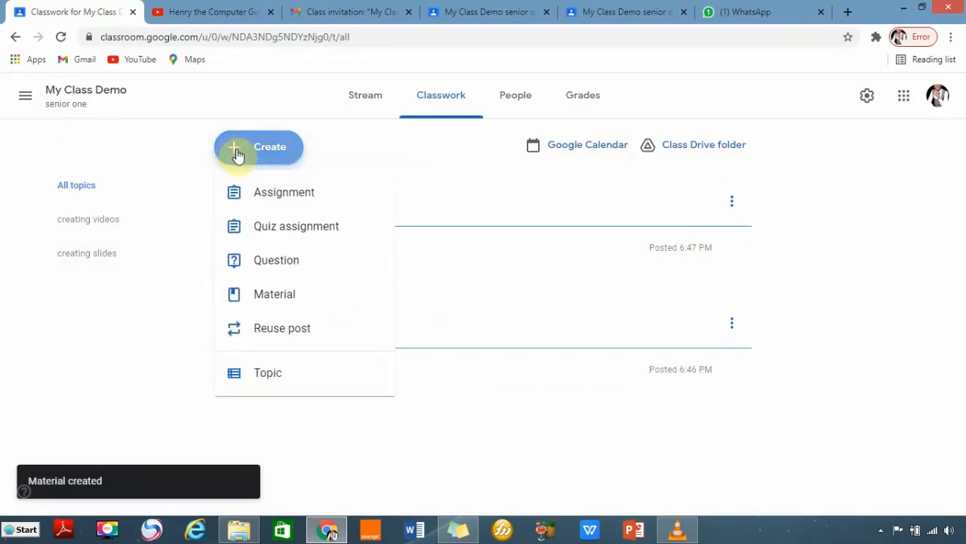
{"action": "left_click", "coordinate": [264, 196]}
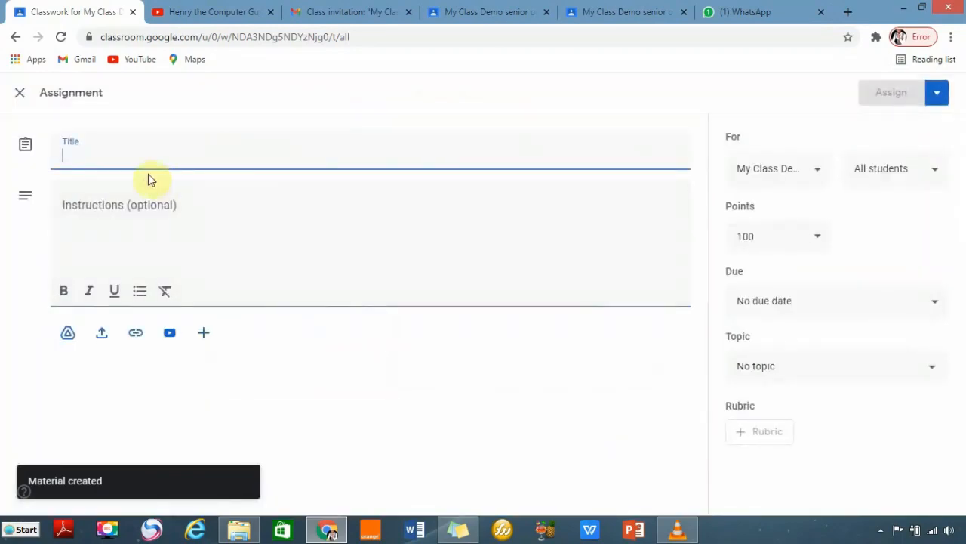
{"action": "left_click", "coordinate": [119, 157]}
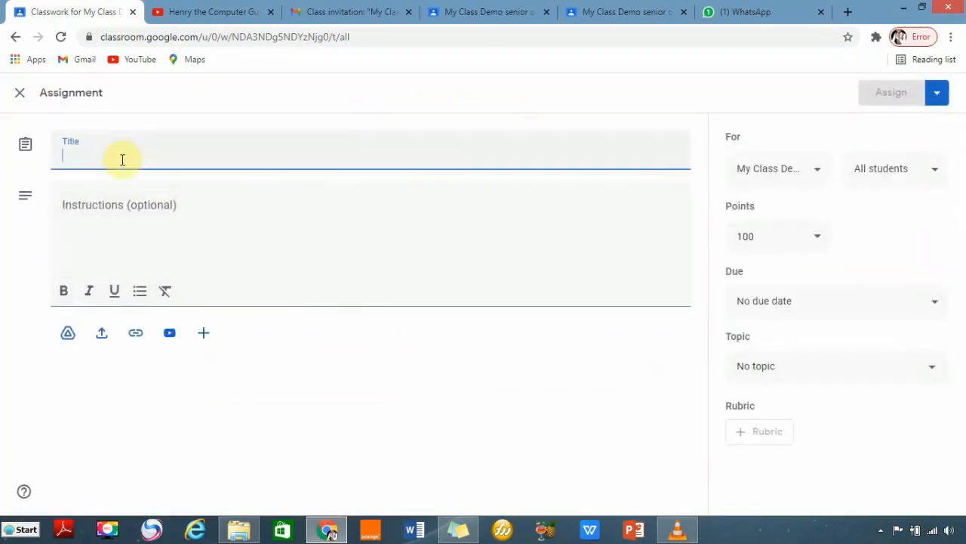
{"action": "type", "text": "slide assignment"}
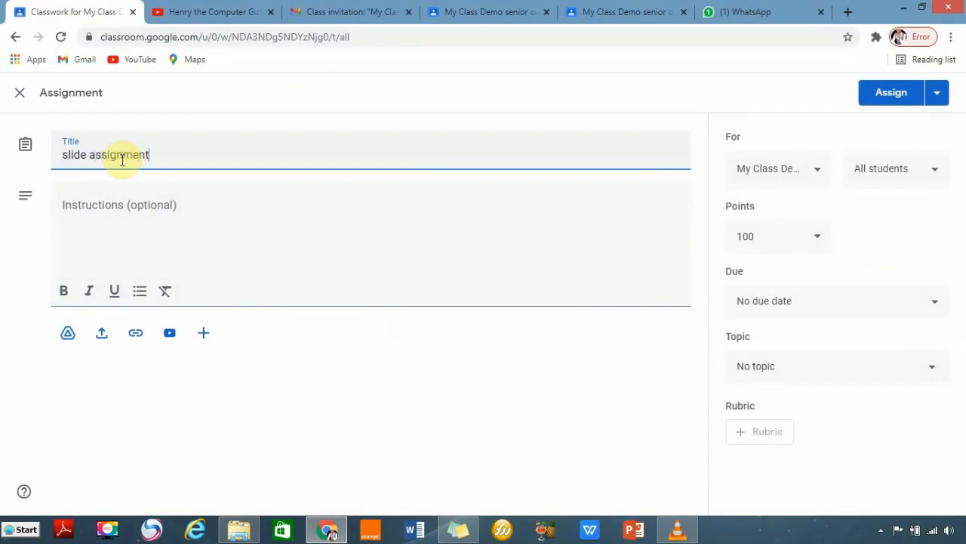
Write instructions asking students to create a presentation about Covid-19 using presentation software.
{"action": "left_click", "coordinate": [158, 229]}
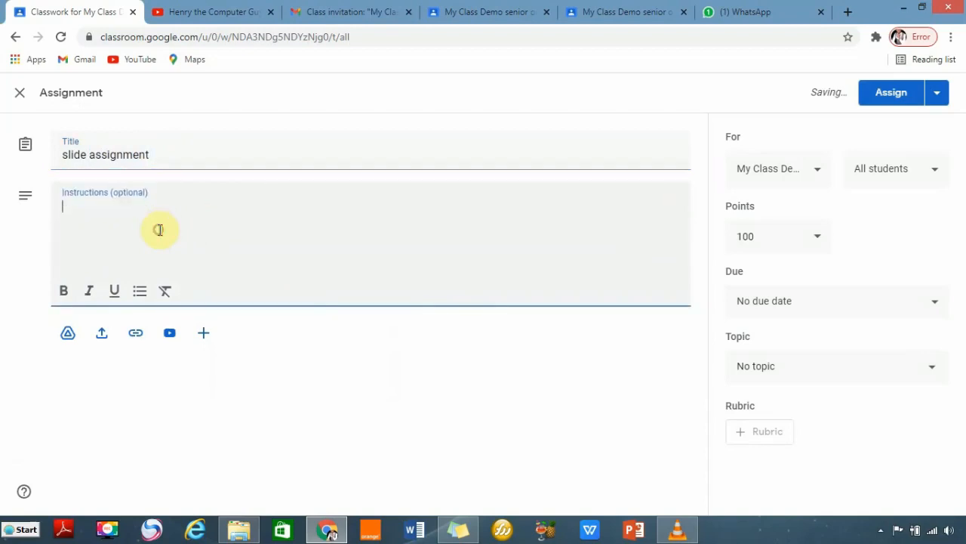
{"action": "type", "text": "in"}
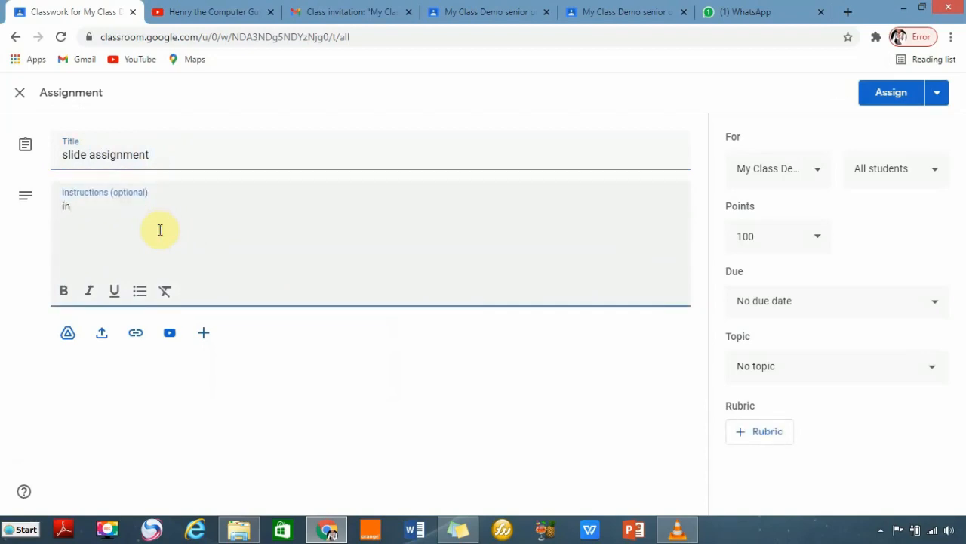
{"action": "key", "text": "BackSpace"}
{"action": "key", "text": "BackSpace"}
{"action": "type", "text": "using a presentati"}
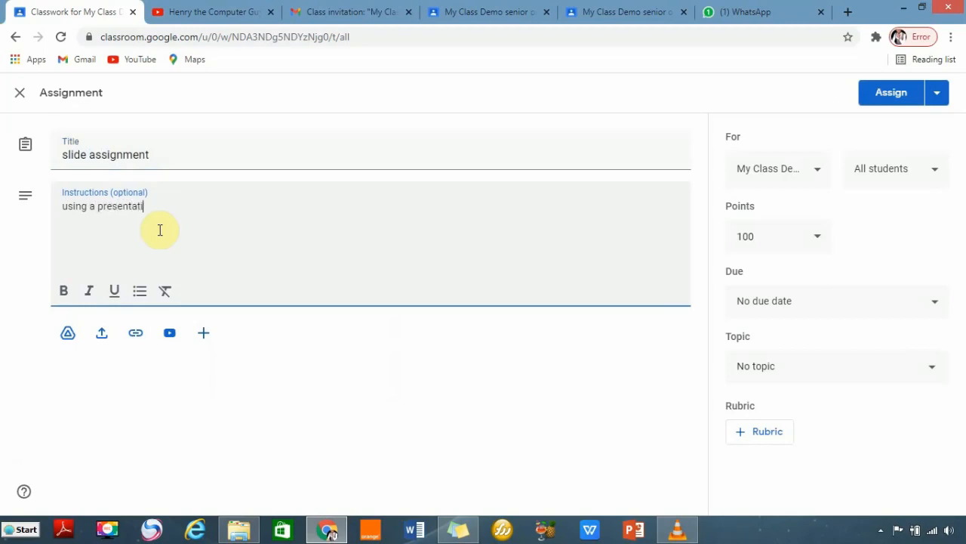
{"action": "type", "text": "on softw"}
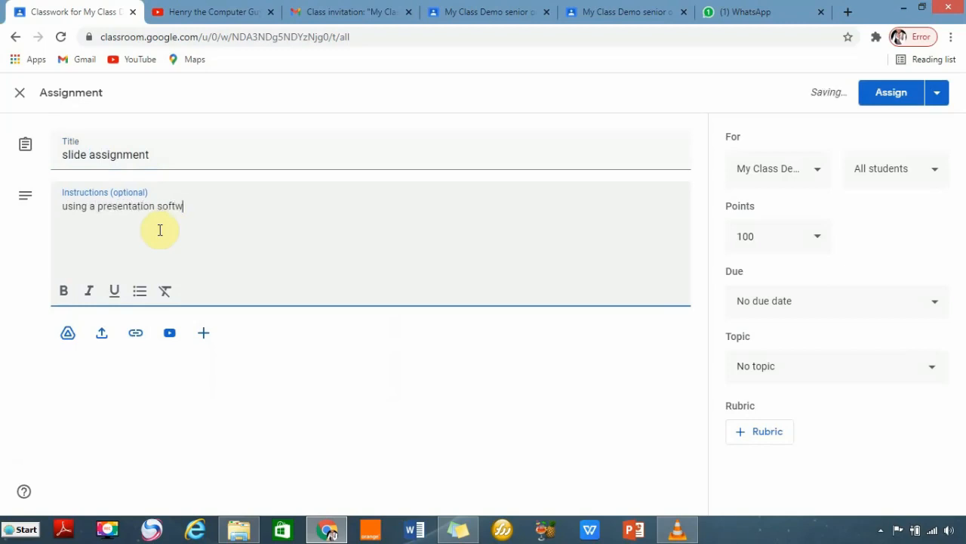
{"action": "type", "text": "are, creat a"}
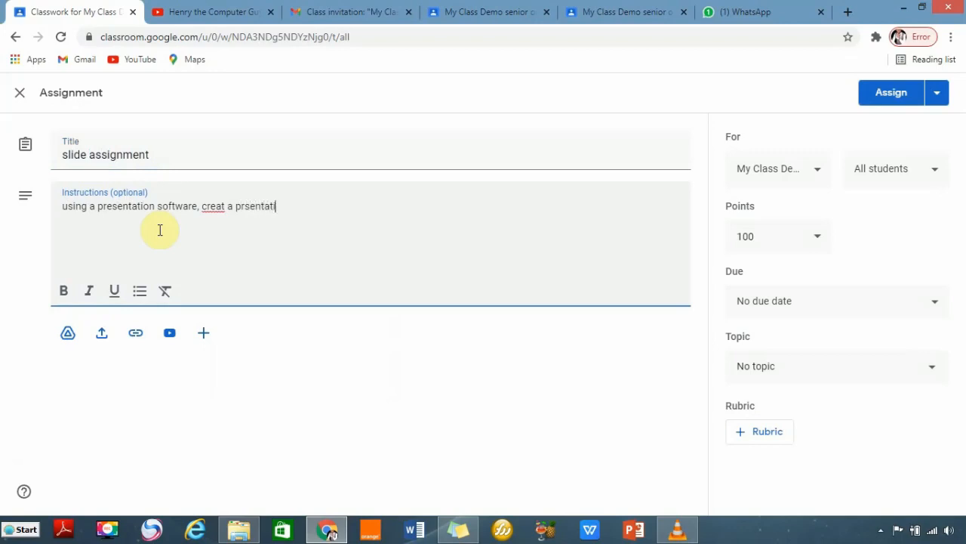
{"action": "type", "text": "prsentation abu"}
{"action": "key", "text": "BackSpace"}
{"action": "type", "text": "out covid"}
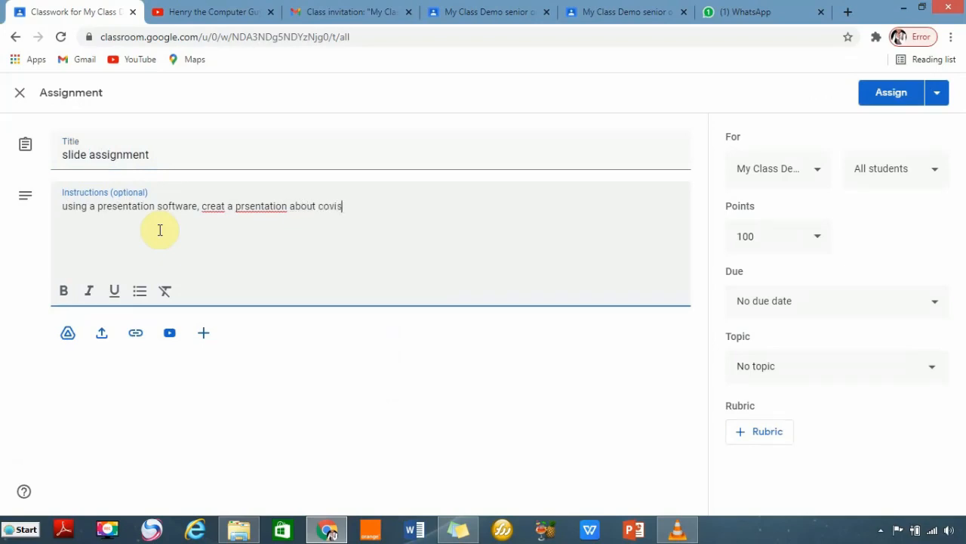
Correct 'presentation' and 'create' via spelling suggestions and capitalise 'Covid'.
{"action": "right_click", "coordinate": [254, 213]}
{"action": "left_click", "coordinate": [285, 220]}
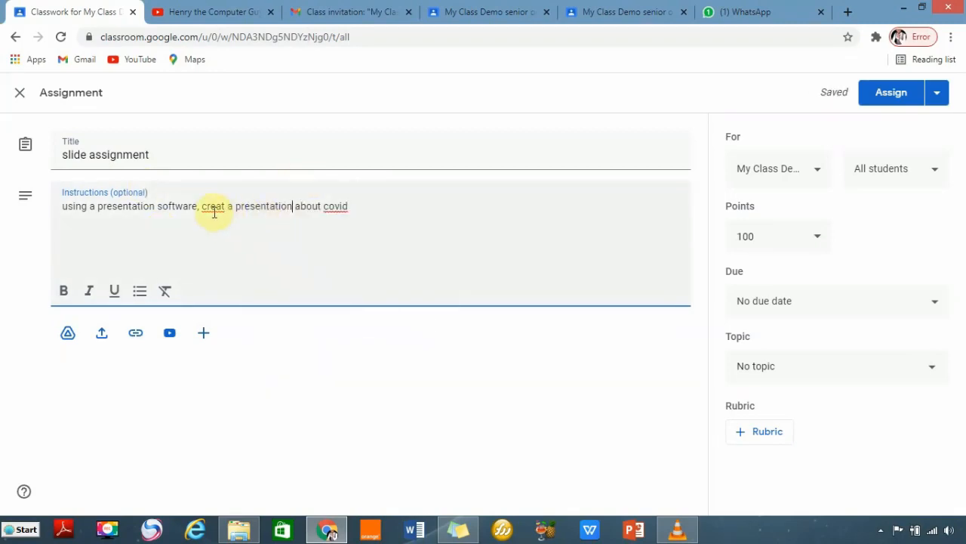
{"action": "right_click", "coordinate": [215, 214]}
{"action": "left_click", "coordinate": [245, 222]}
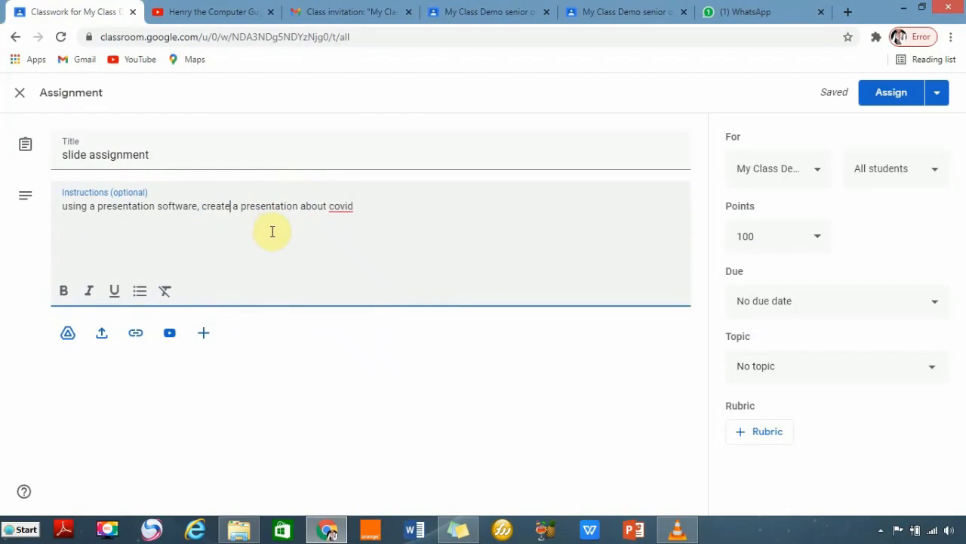
{"action": "right_click", "coordinate": [340, 206]}
{"action": "left_click", "coordinate": [359, 205]}
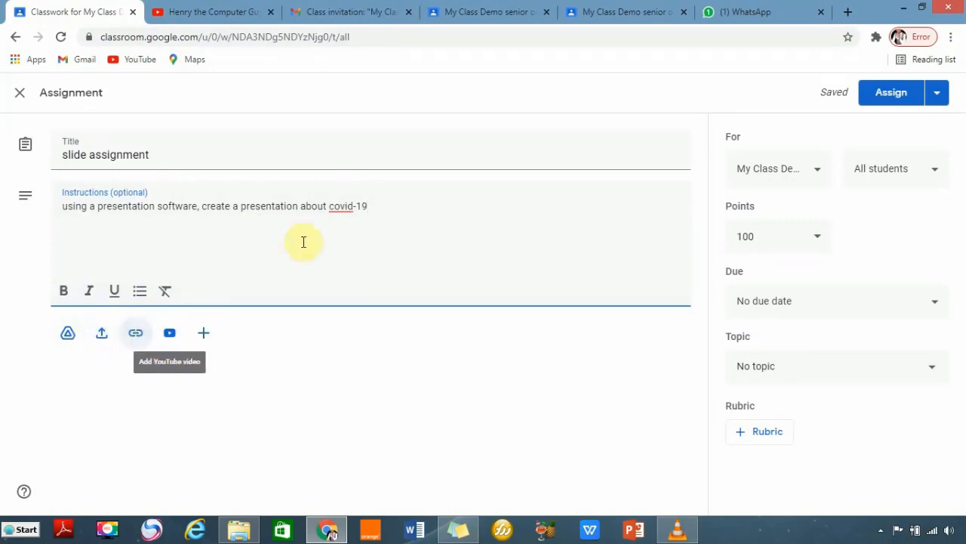
{"action": "double_click", "coordinate": [335, 211]}
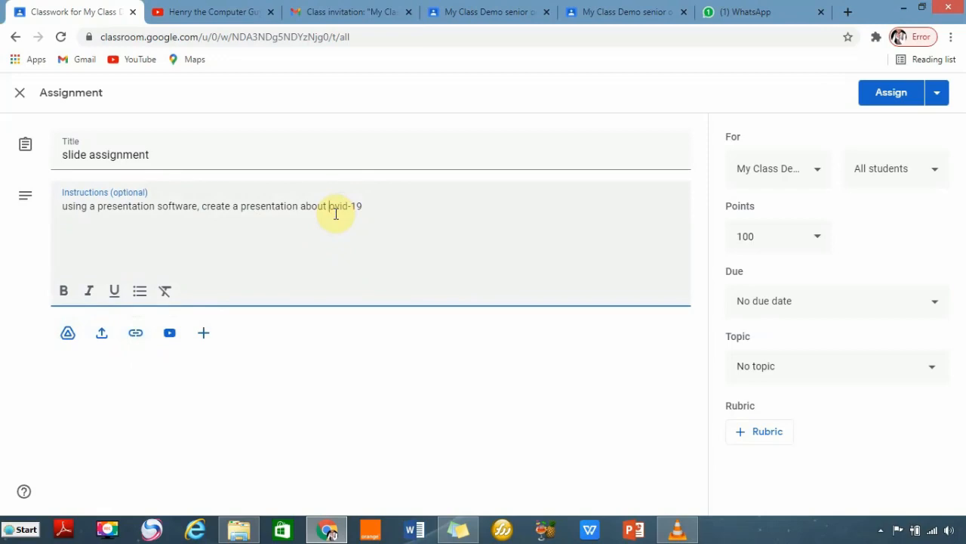
{"action": "type", "text": "Covid"}
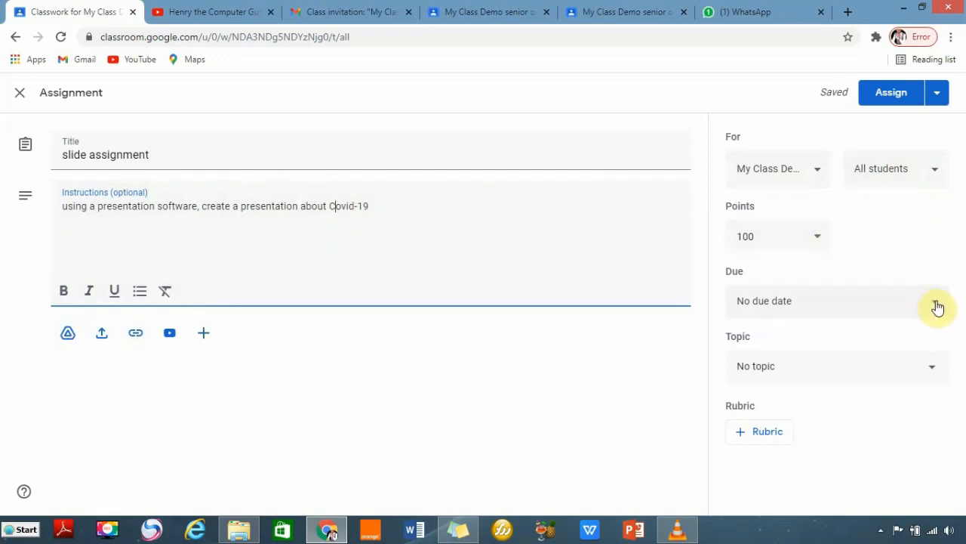
File the assignment under 'creating slides' and assign it.
{"action": "left_click", "coordinate": [927, 373]}
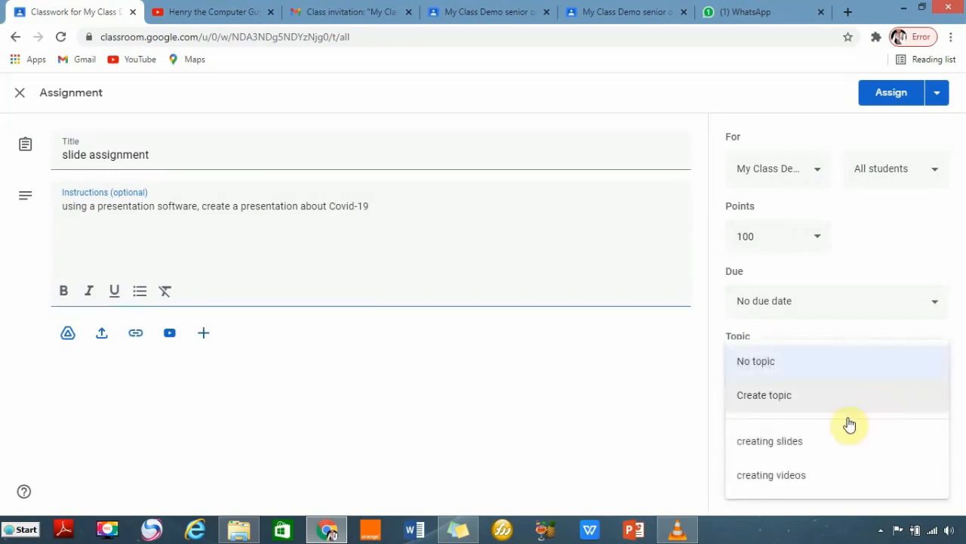
{"action": "left_click", "coordinate": [815, 449]}
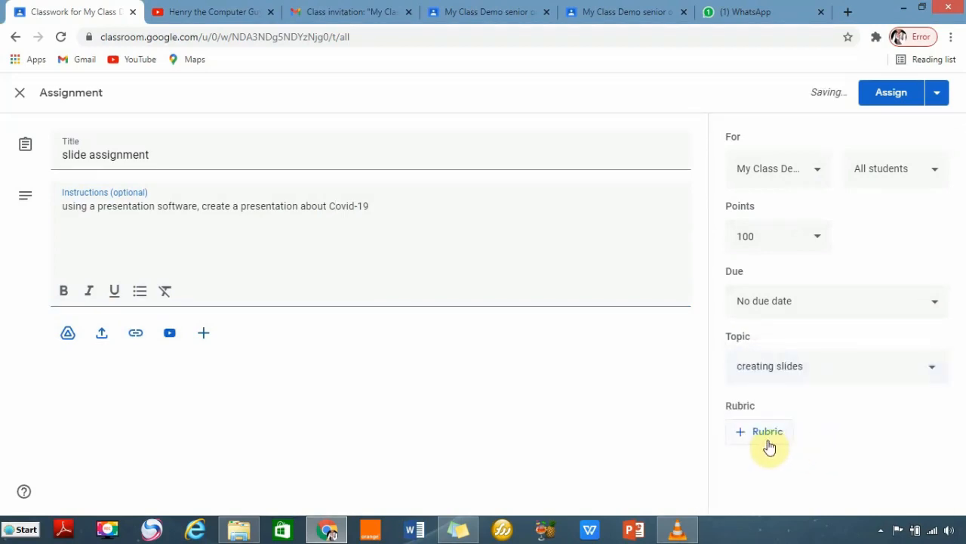
{"action": "left_click", "coordinate": [894, 96]}
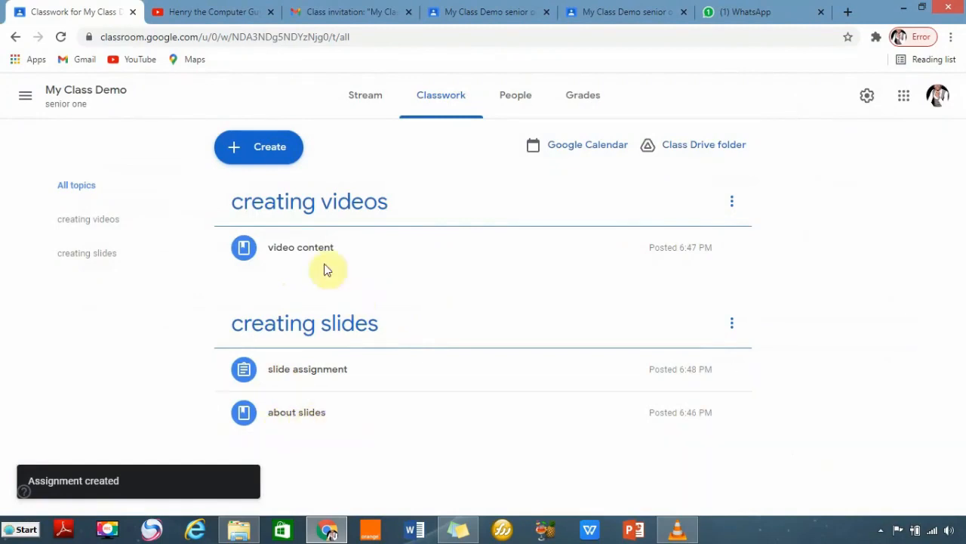
Create a 'video assignment' asking students to make a video from their PowerPoint presentation, fixing 'PowerPoint' spelling.
{"action": "left_click", "coordinate": [237, 152]}
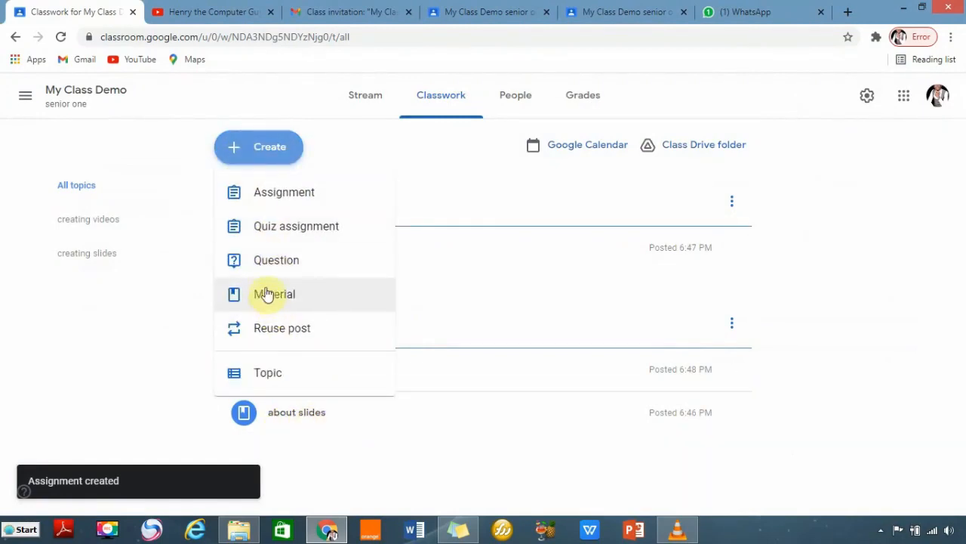
{"action": "left_click", "coordinate": [265, 195]}
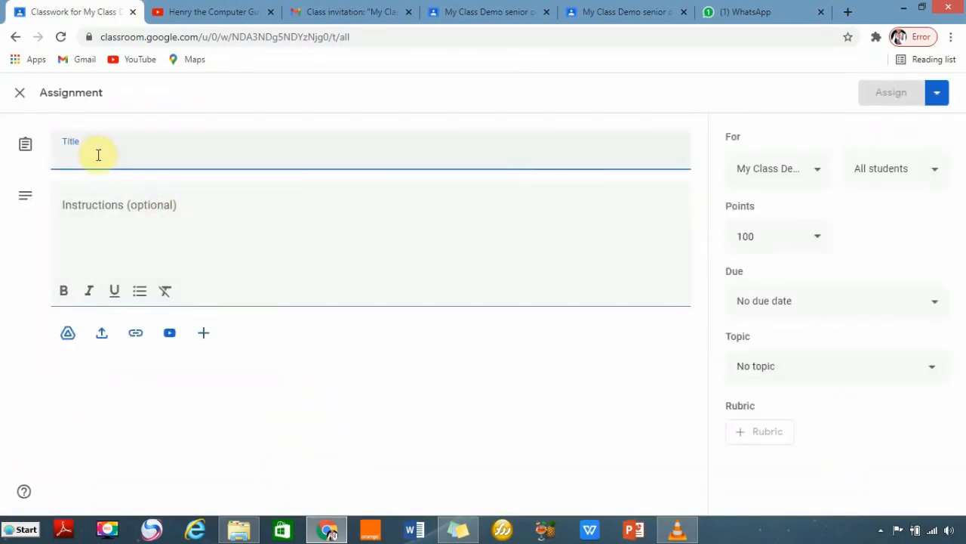
{"action": "type", "text": "V"}
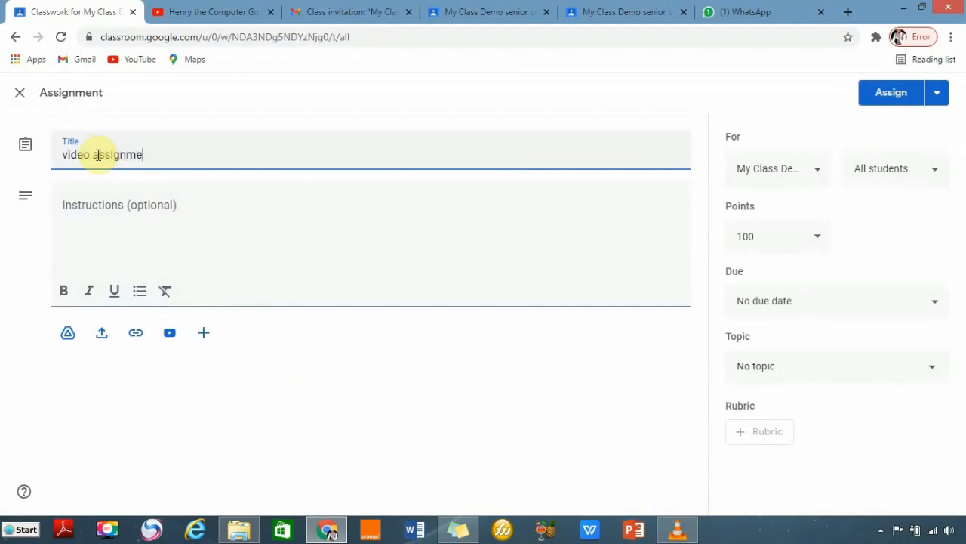
{"action": "left_click", "coordinate": [117, 211]}
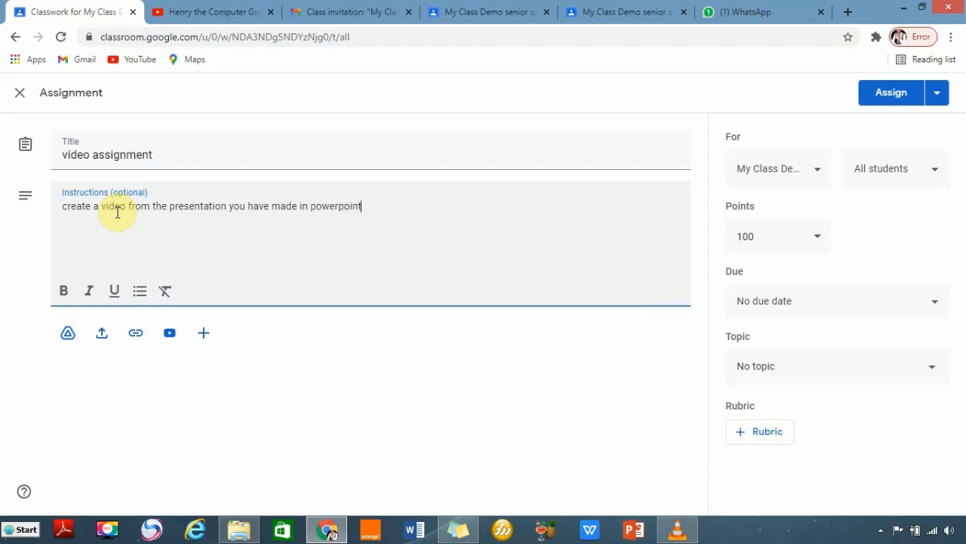
{"action": "left_click", "coordinate": [394, 393]}
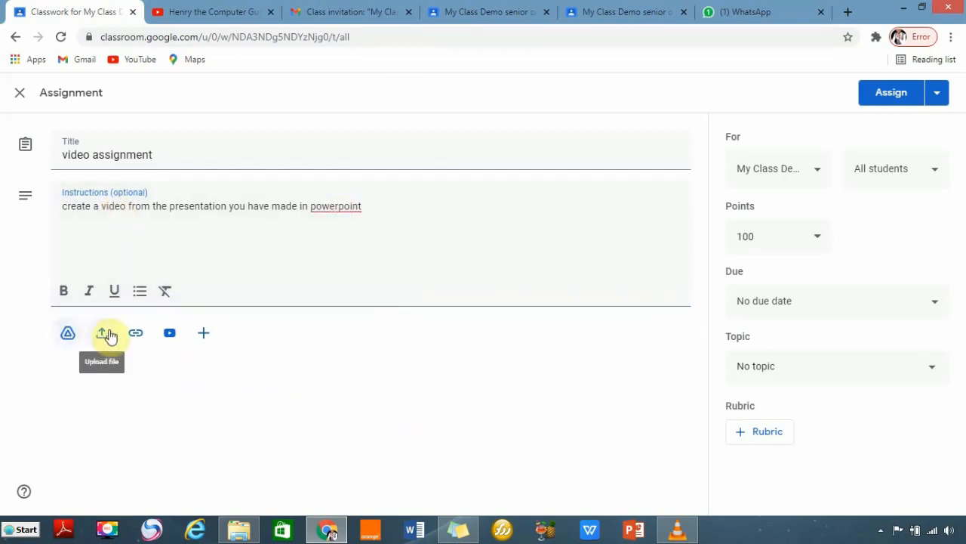
{"action": "right_click", "coordinate": [337, 206]}
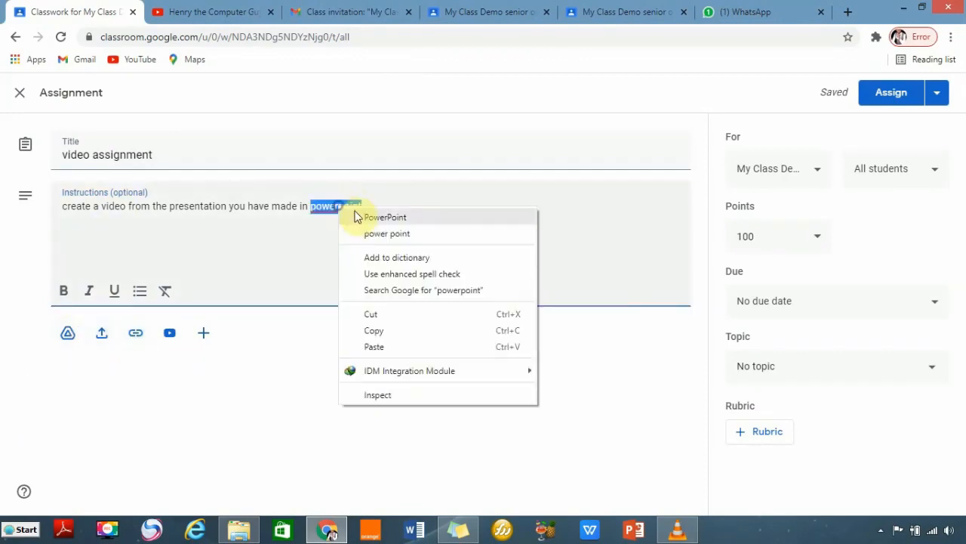
{"action": "left_click", "coordinate": [370, 219]}
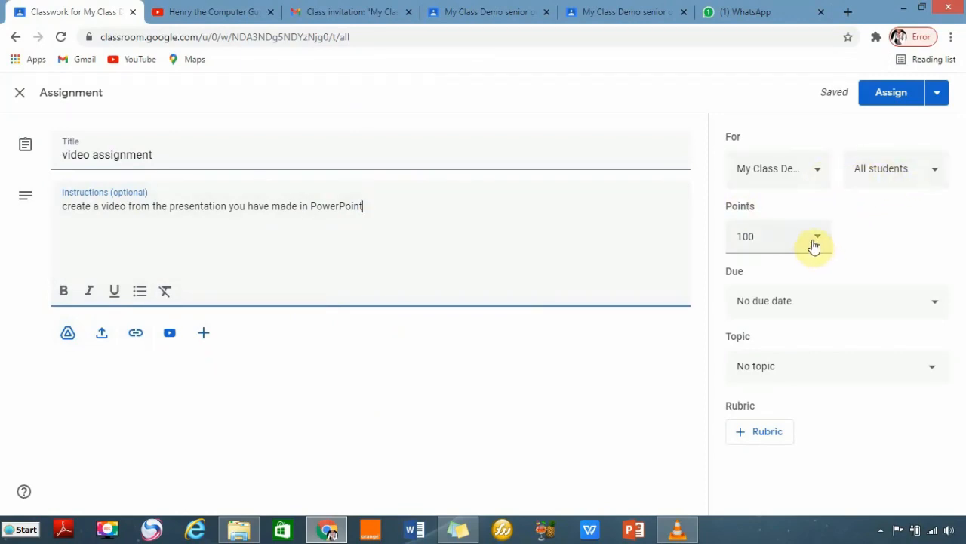
Leave no due date, file it under 'creating videos', and assign it.
{"action": "left_click", "coordinate": [934, 304]}
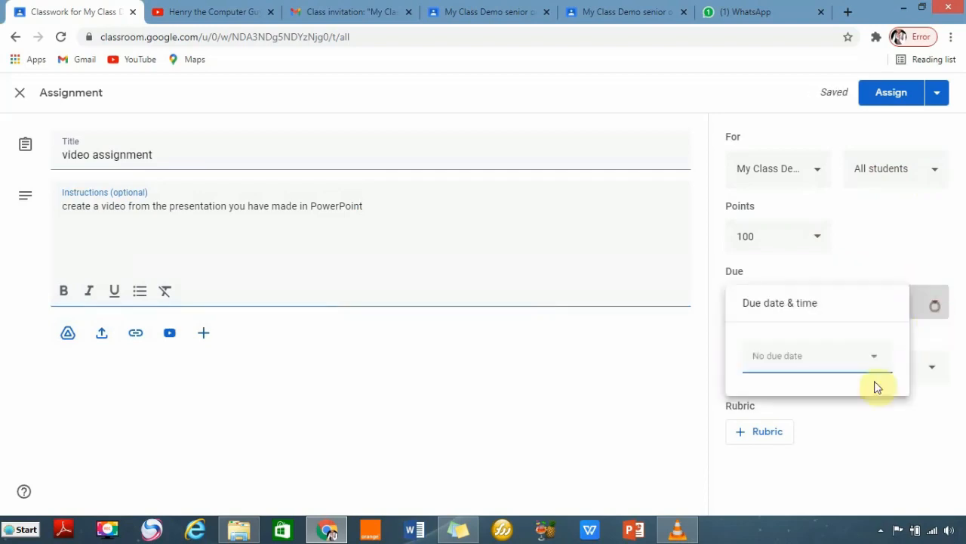
{"action": "left_click", "coordinate": [942, 337]}
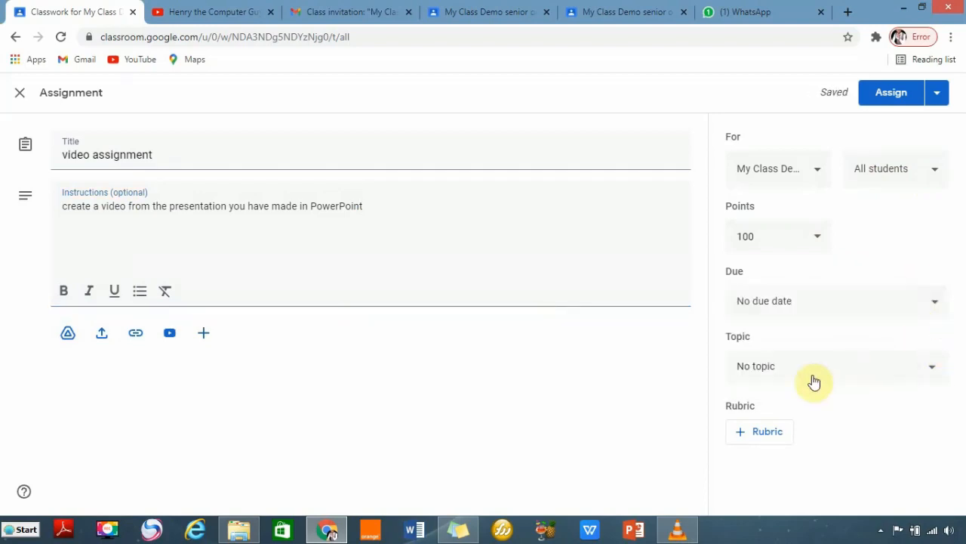
{"action": "left_click", "coordinate": [915, 366]}
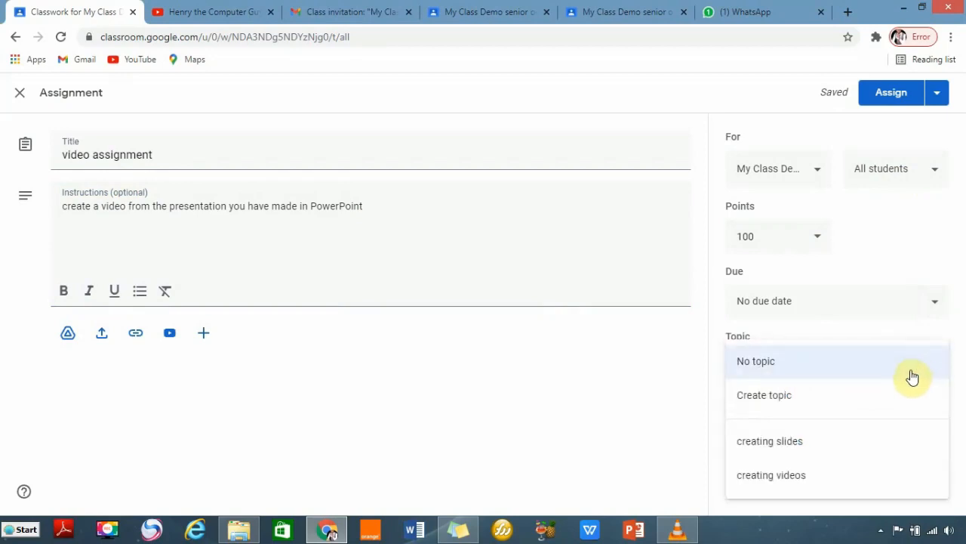
{"action": "left_click", "coordinate": [797, 477]}
{"action": "left_click", "coordinate": [884, 92]}
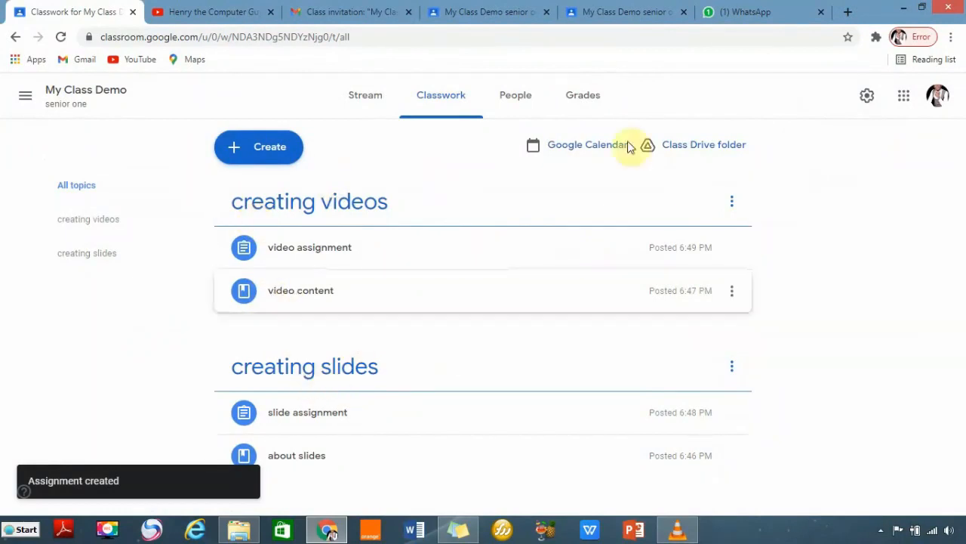
In the student's view, open Classwork and expand the video and slide assignments to read their details.
{"action": "left_click", "coordinate": [610, 12]}
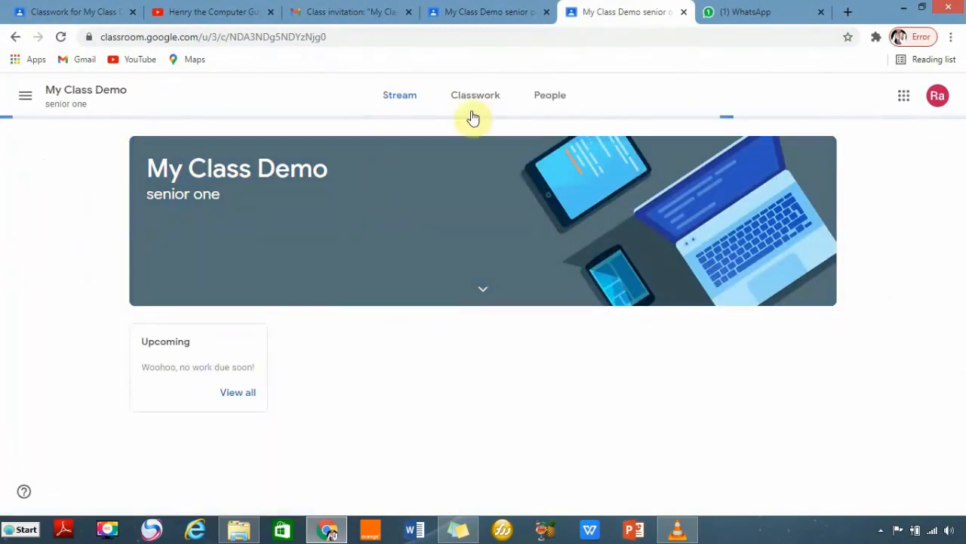
{"action": "left_click", "coordinate": [462, 101]}
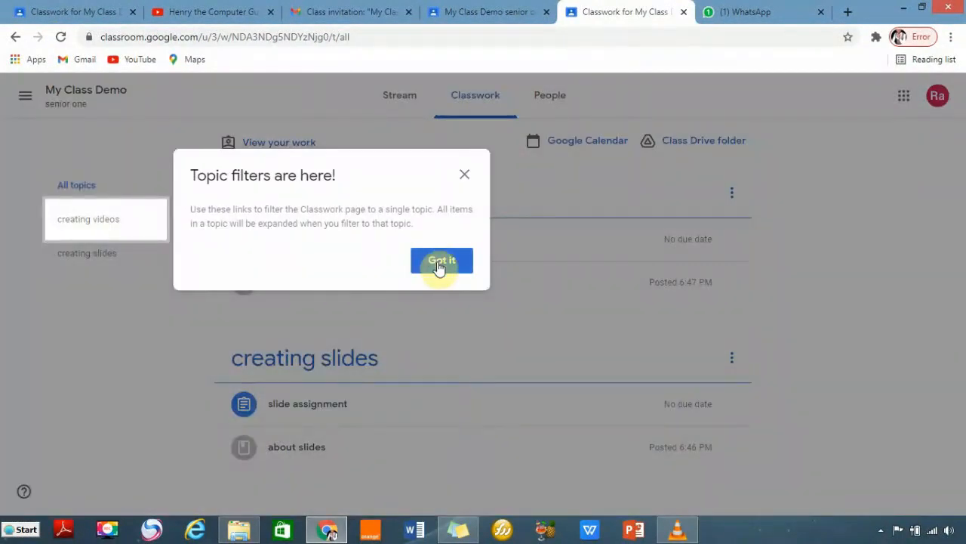
{"action": "left_click", "coordinate": [440, 263]}
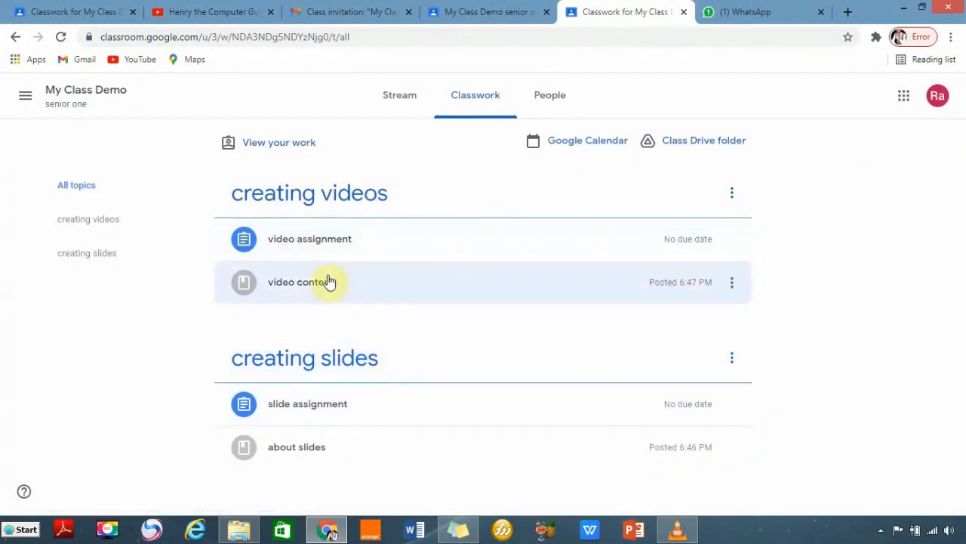
{"action": "left_click", "coordinate": [358, 245]}
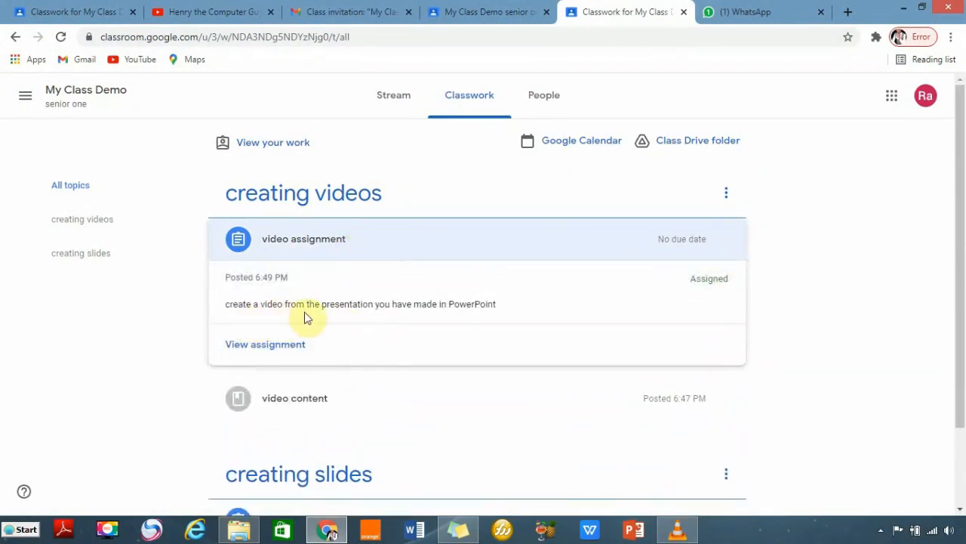
{"action": "scroll", "coordinate": [623, 384], "scroll_direction": "down", "scroll_amount": 1}
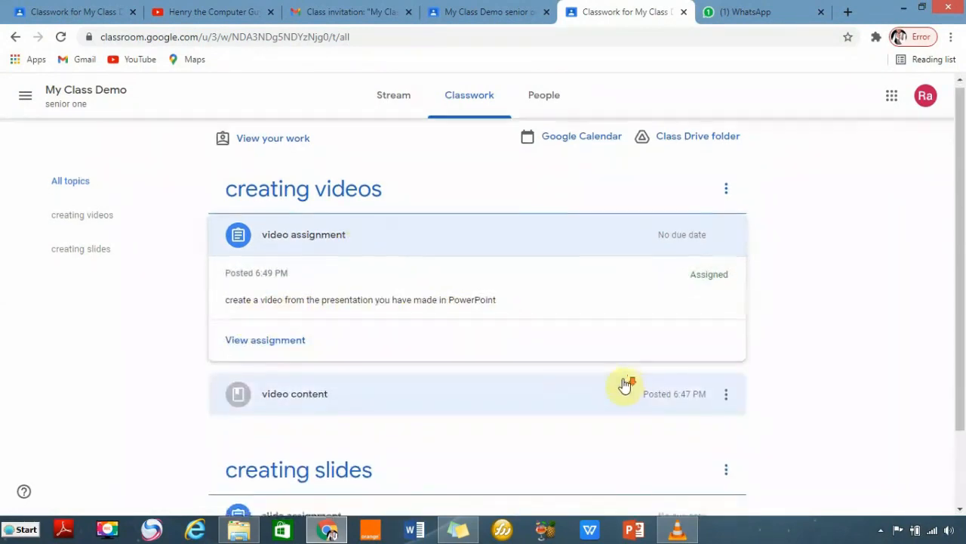
{"action": "left_click", "coordinate": [326, 451]}
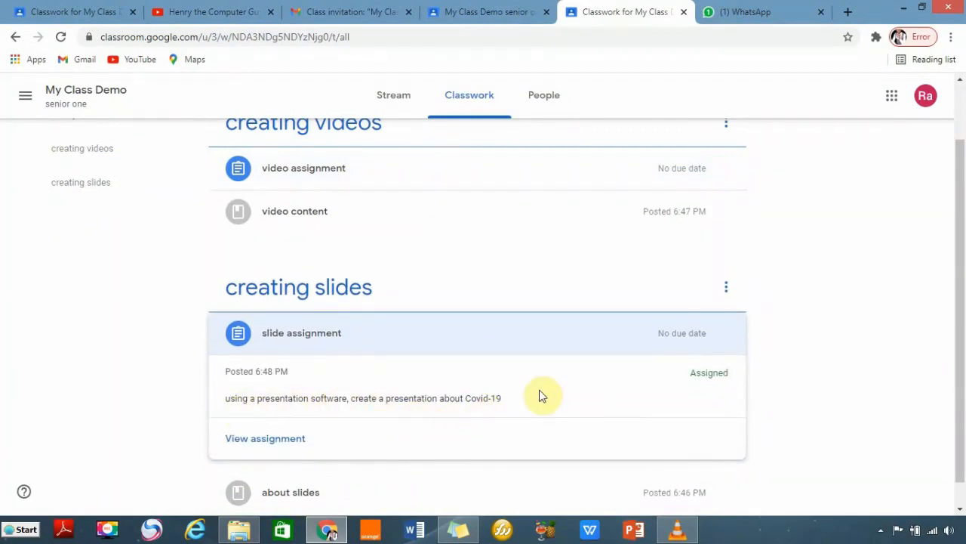
{"action": "scroll", "coordinate": [528, 396], "scroll_direction": "up", "scroll_amount": 1}
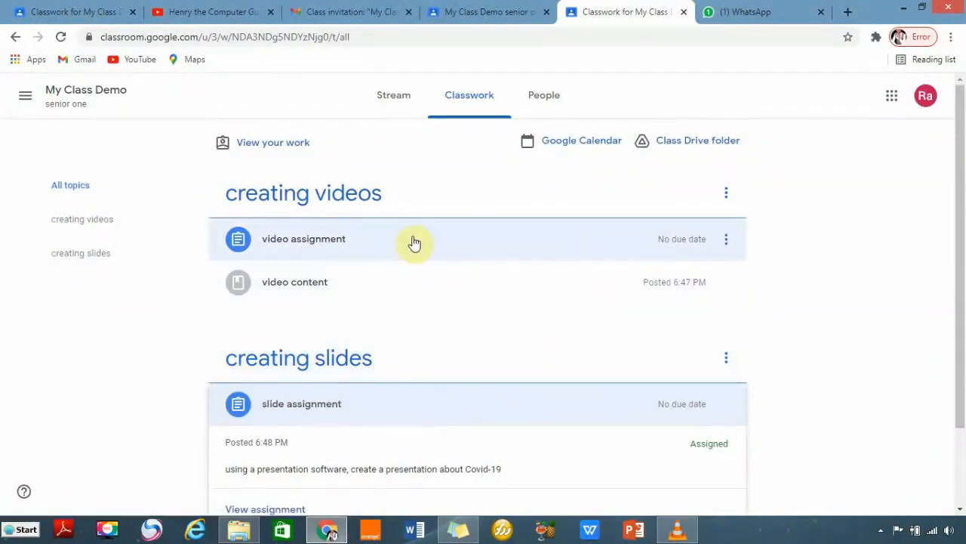
{"action": "left_click", "coordinate": [410, 241]}
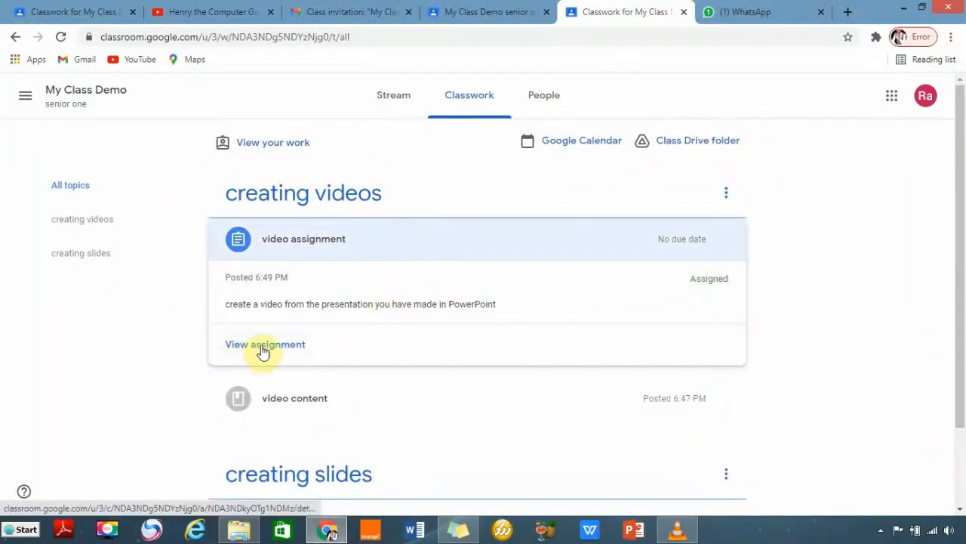
{"action": "scroll", "coordinate": [483, 340], "scroll_direction": "down", "scroll_amount": 2}
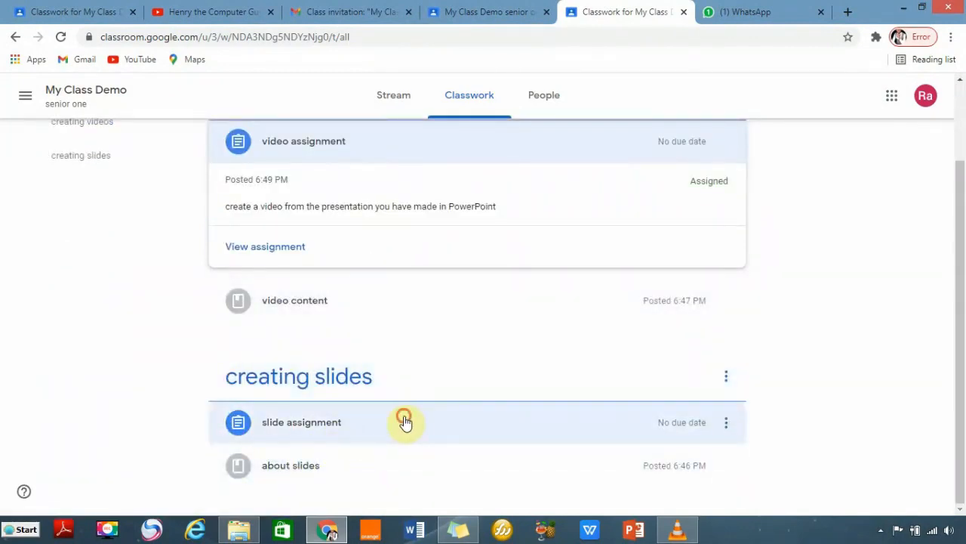
{"action": "left_click", "coordinate": [405, 421]}
Open the slide assignment and choose to add work from Google Drive.
{"action": "left_click", "coordinate": [281, 413]}
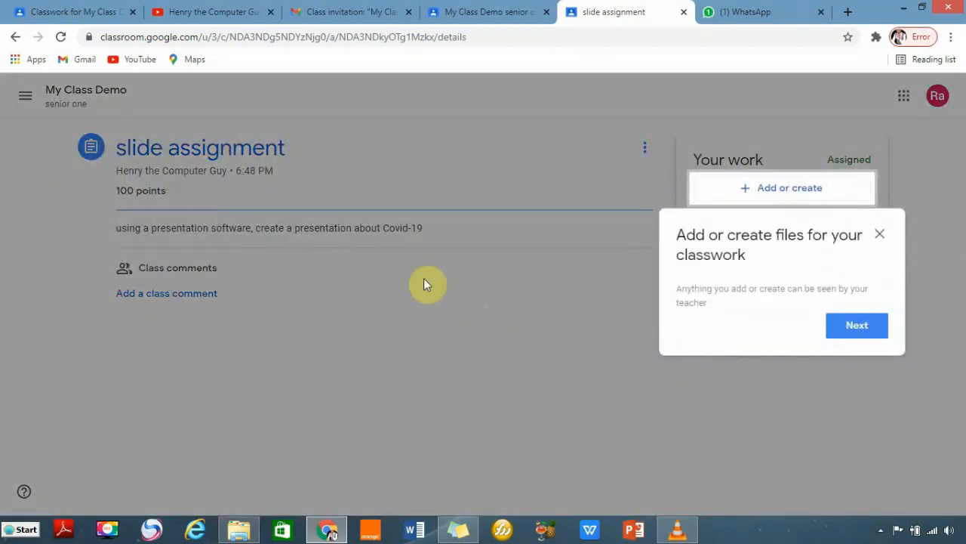
{"action": "left_click", "coordinate": [880, 237]}
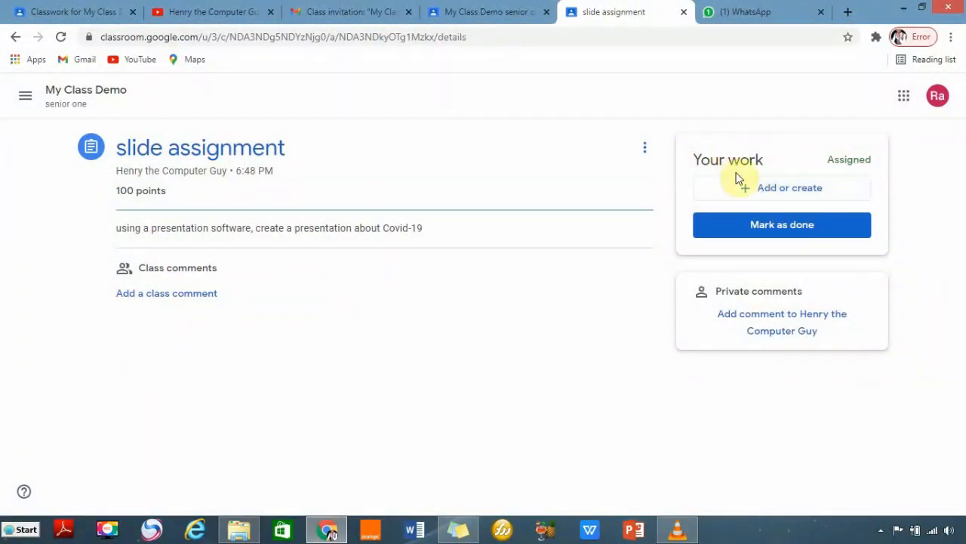
{"action": "left_click", "coordinate": [775, 193]}
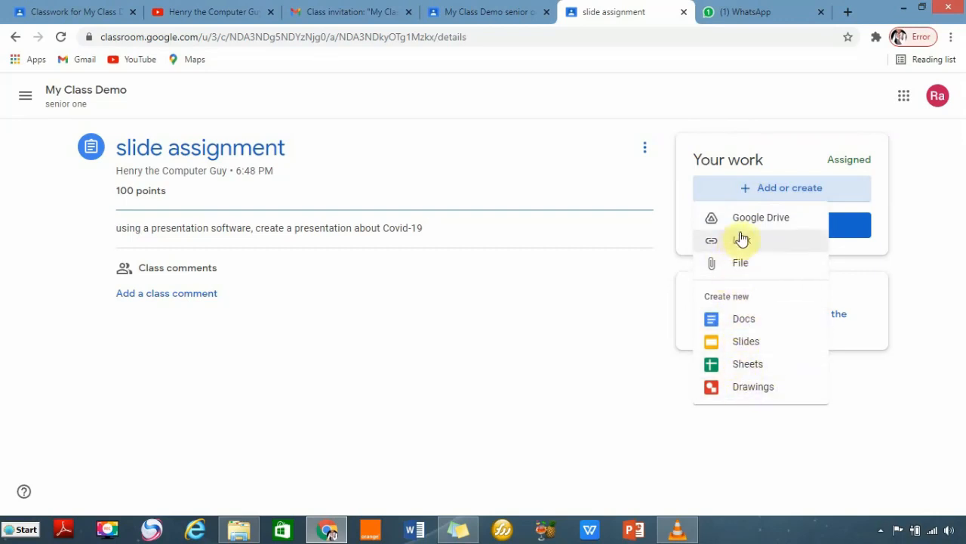
{"action": "left_click", "coordinate": [740, 221]}
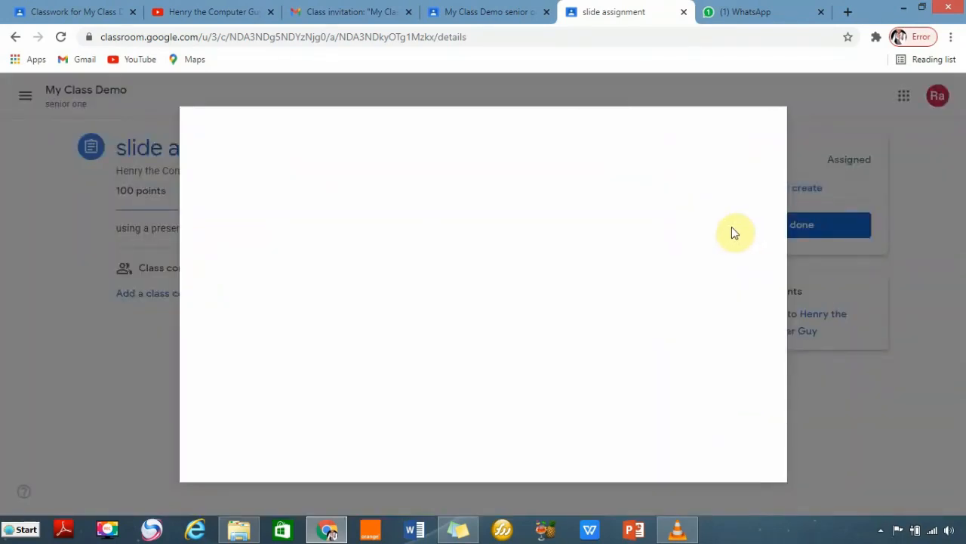
Pick Presentation2 from the Desktop to upload as the assignment work.
{"action": "left_click", "coordinate": [291, 186]}
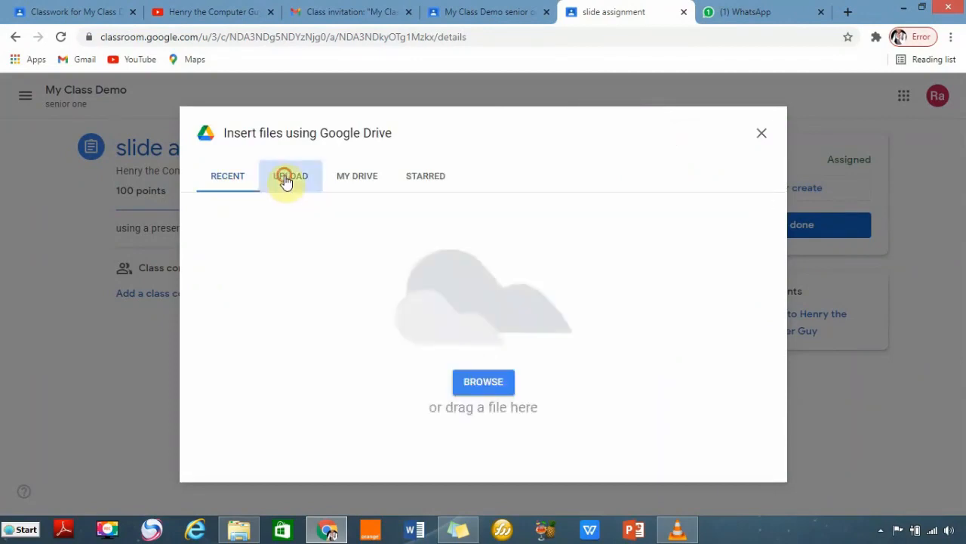
{"action": "left_click", "coordinate": [477, 385]}
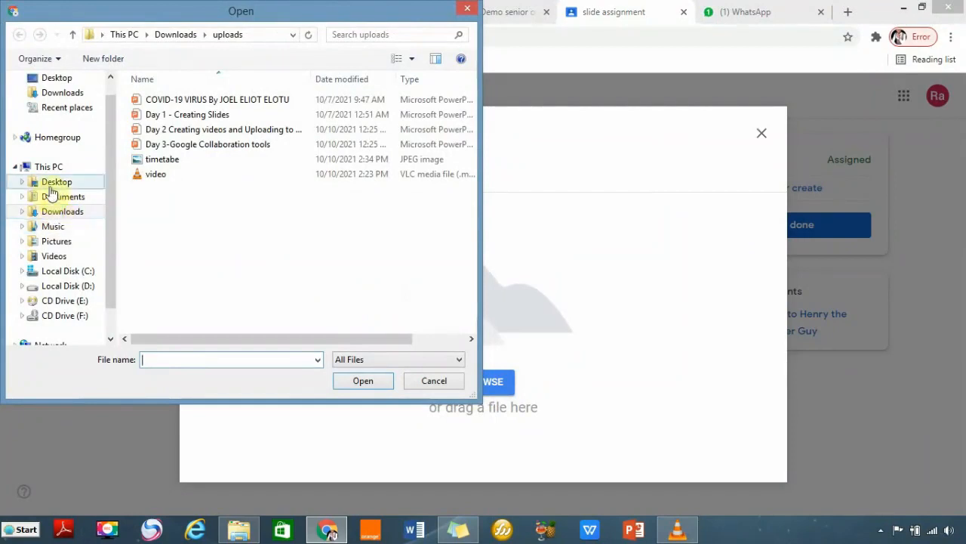
{"action": "left_click", "coordinate": [57, 182]}
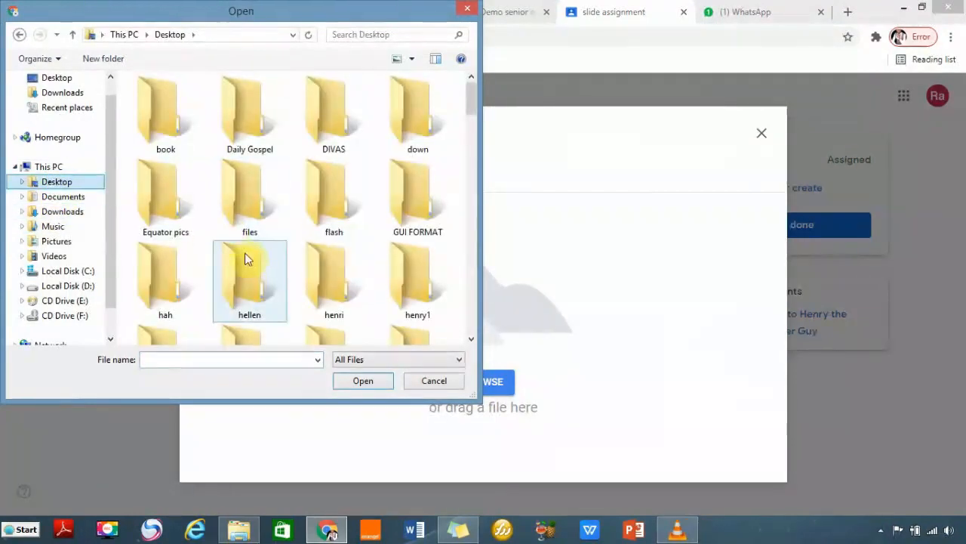
{"action": "left_click", "coordinate": [248, 261]}
{"action": "key", "text": "p"}
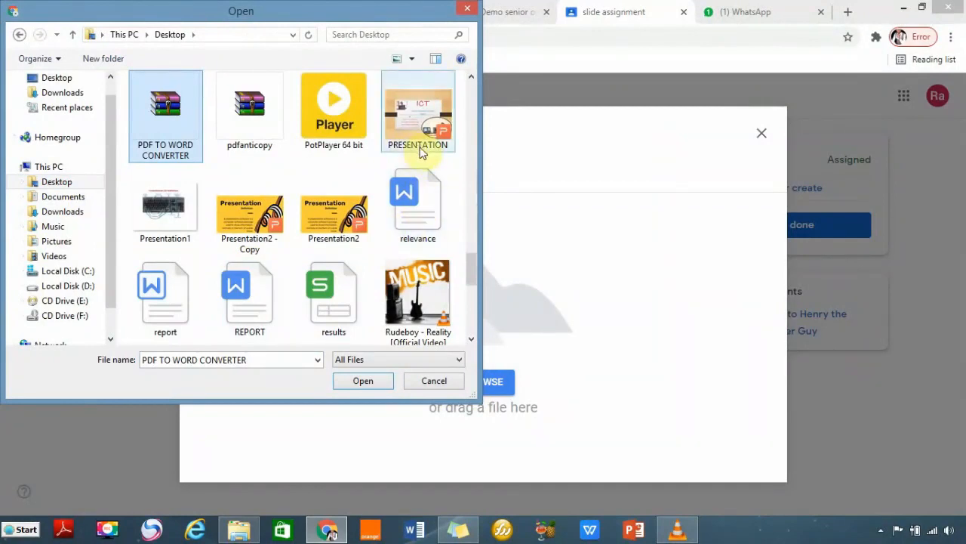
{"action": "left_click", "coordinate": [329, 236]}
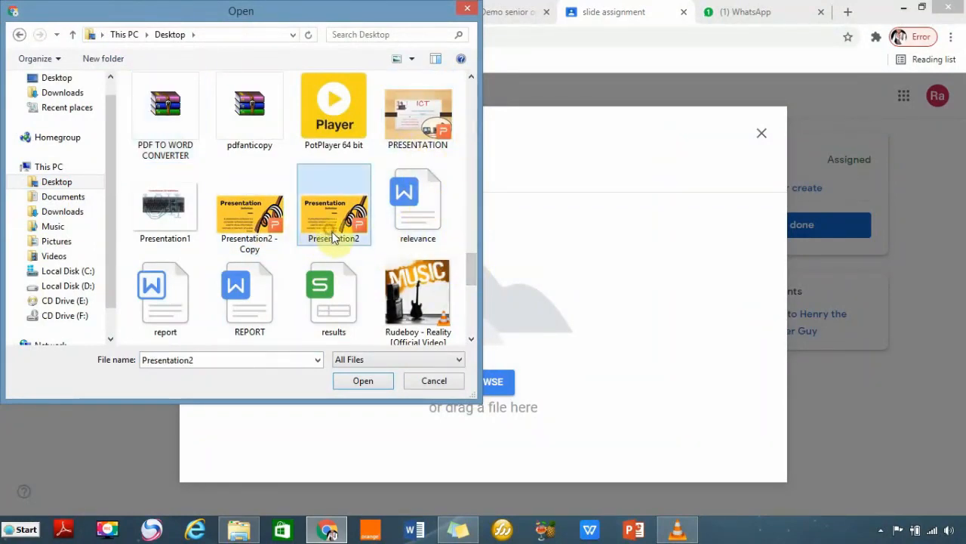
{"action": "left_click", "coordinate": [366, 382]}
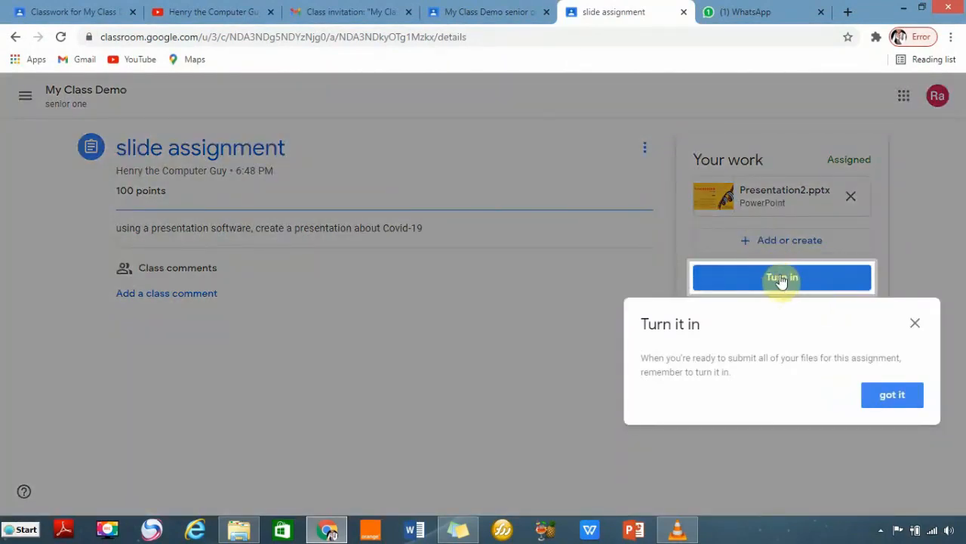
Turn in the slide assignment with Presentation2.pptx attached, dismissing the reminder tip.
{"action": "left_click", "coordinate": [782, 279]}
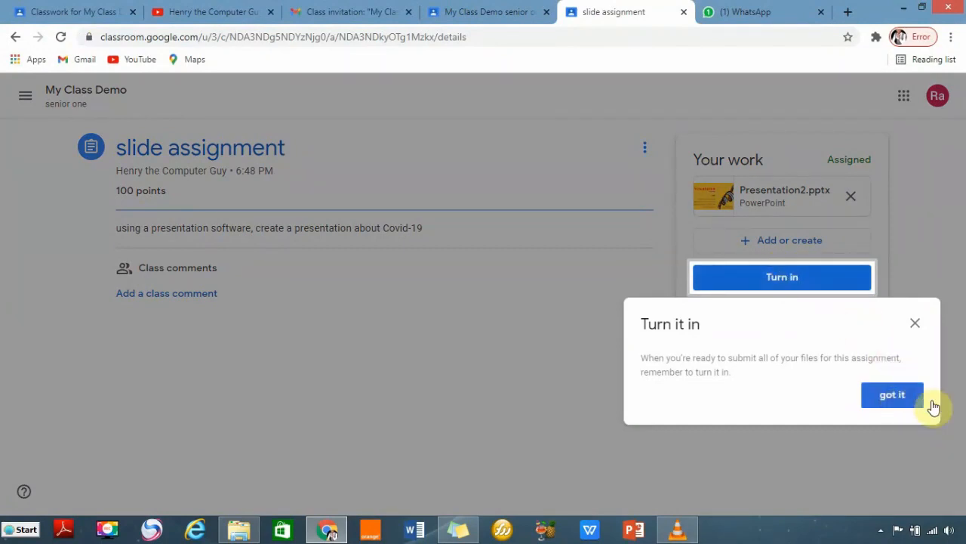
{"action": "left_click", "coordinate": [909, 401]}
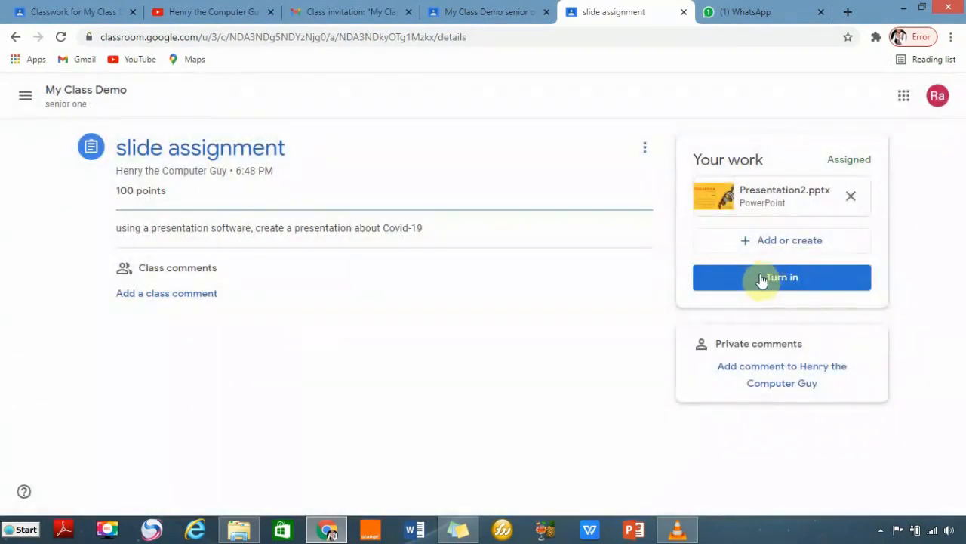
{"action": "left_click", "coordinate": [782, 280]}
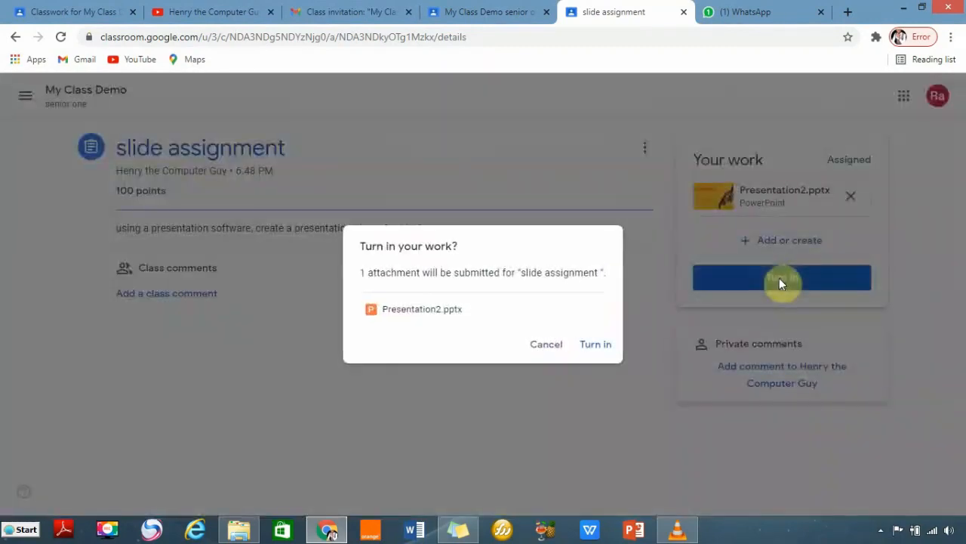
{"action": "left_click", "coordinate": [591, 345]}
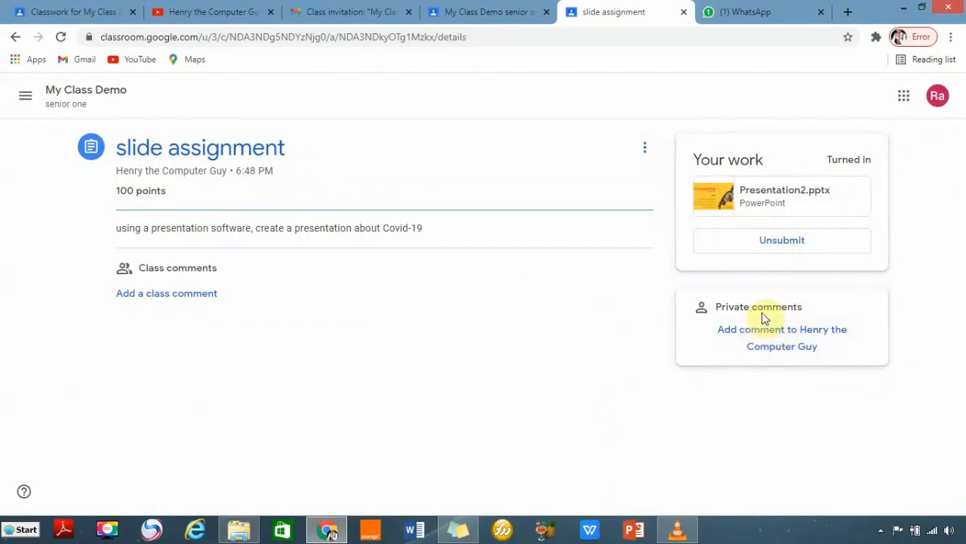
Post the private comment 'i have sent my work' to the teacher.
{"action": "left_click", "coordinate": [780, 332]}
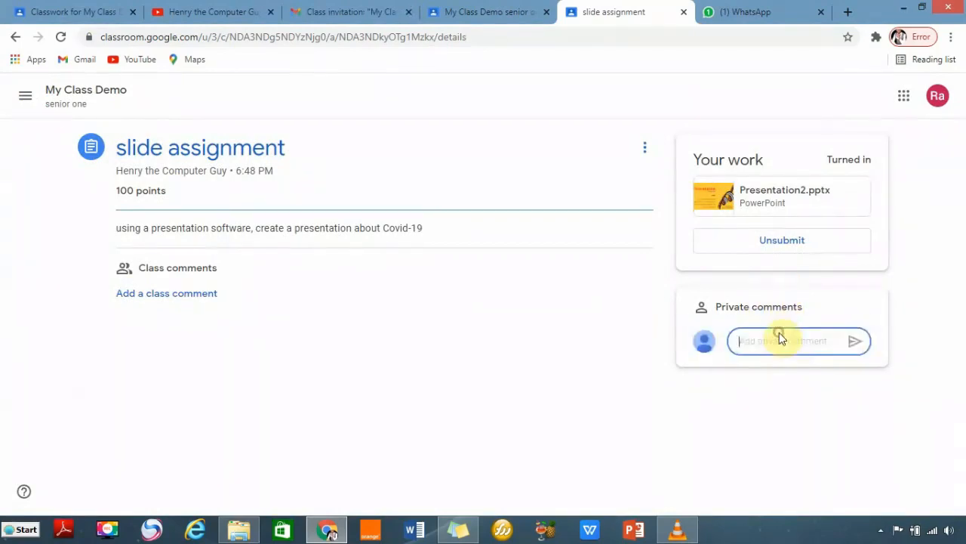
{"action": "type", "text": "i have sent my work"}
{"action": "left_click", "coordinate": [852, 346]}
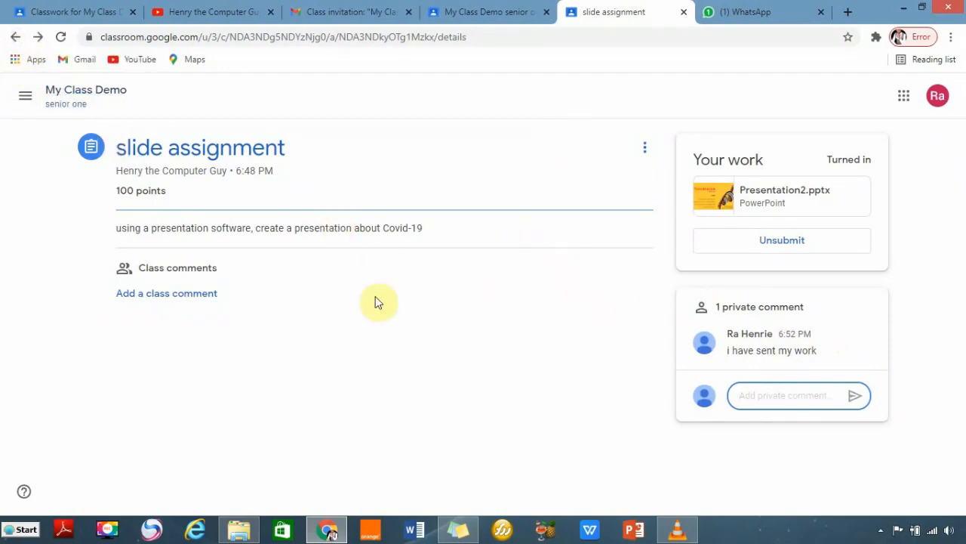
Check that the My Class Demo senior one Drive folder holds Presentation2.pptx, then return to the teacher's tab.
{"action": "left_click", "coordinate": [21, 98]}
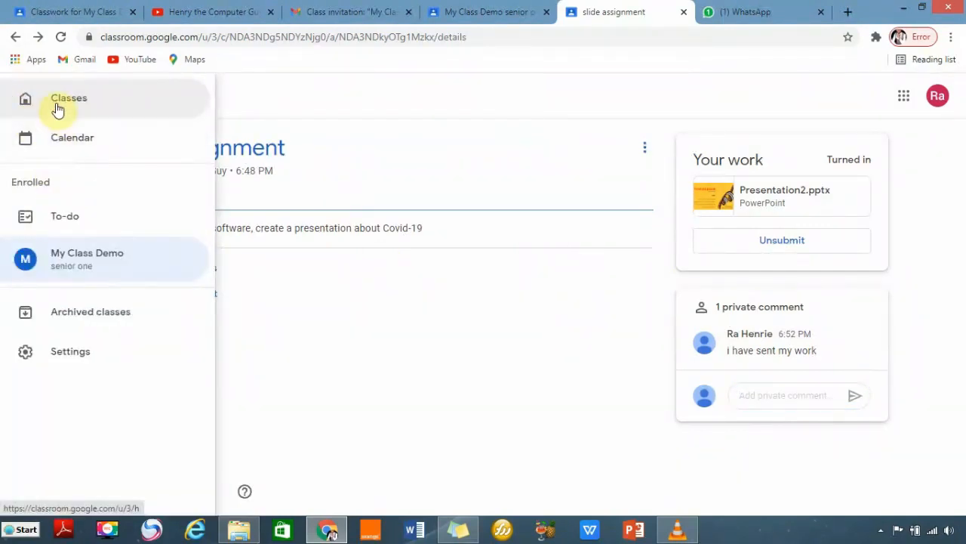
{"action": "left_click", "coordinate": [59, 106]}
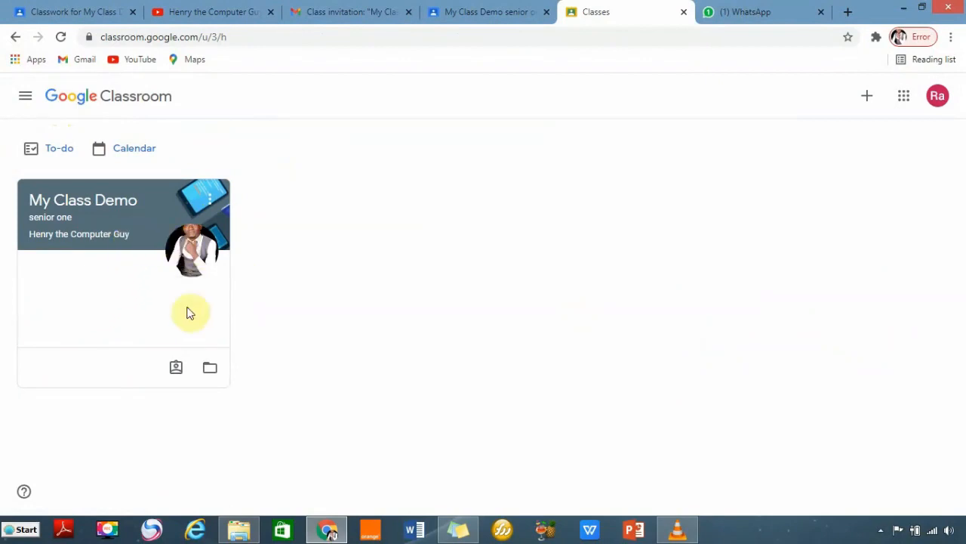
{"action": "left_click", "coordinate": [210, 367]}
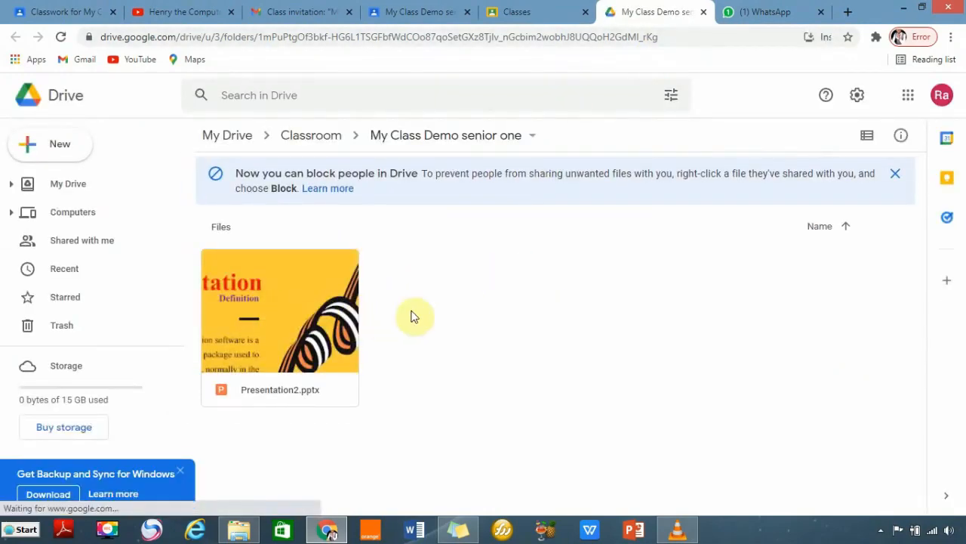
{"action": "left_click", "coordinate": [51, 12]}
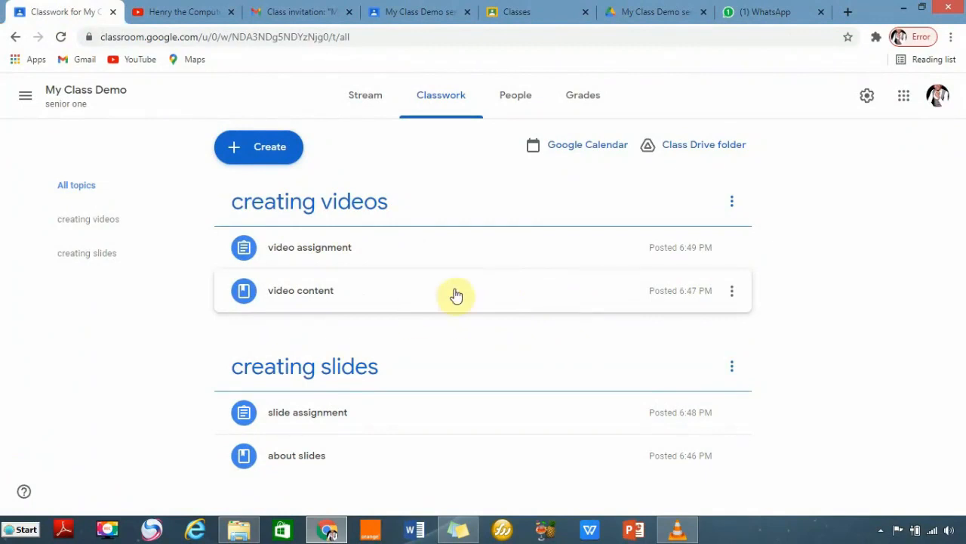
Open the slide assignment's turned-in Presentation2.pptx in the grading view.
{"action": "left_click", "coordinate": [337, 412]}
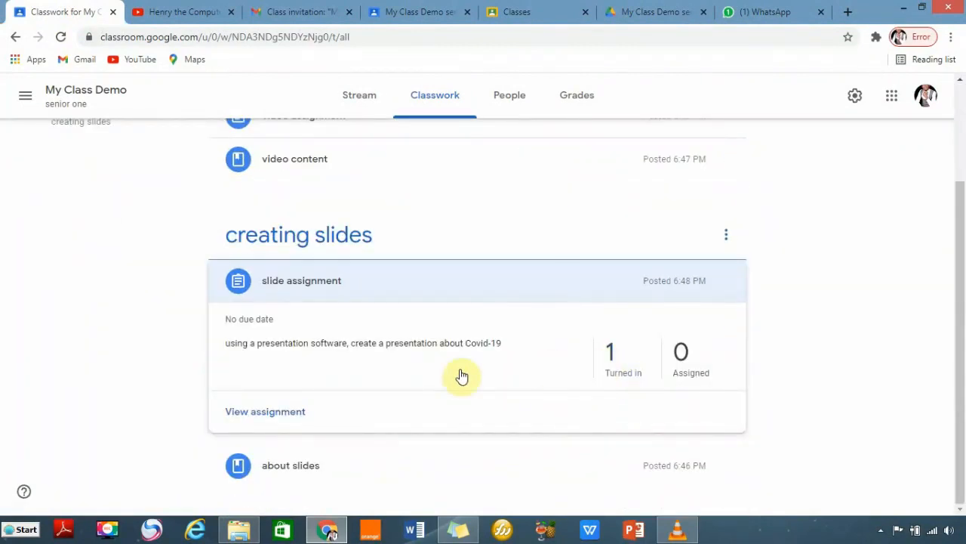
{"action": "left_click", "coordinate": [620, 375]}
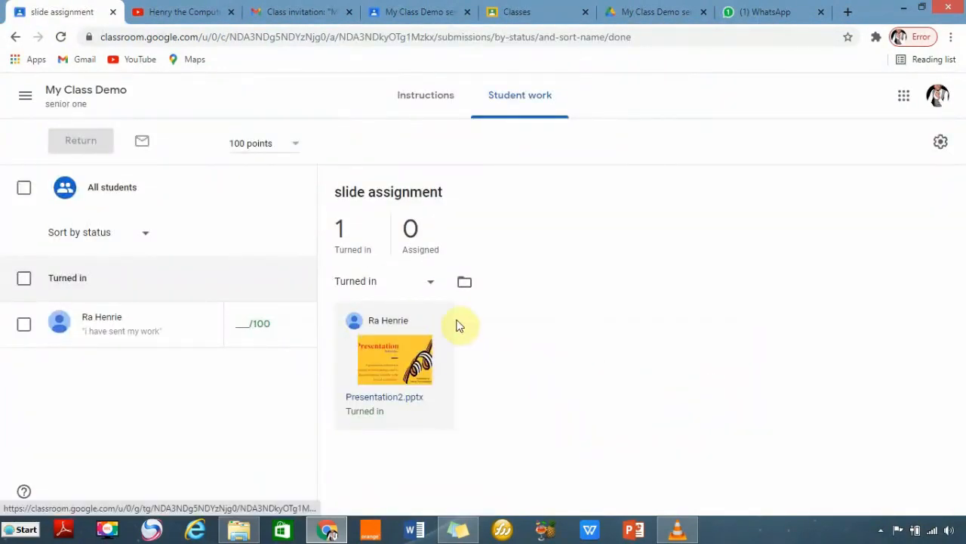
{"action": "left_click", "coordinate": [384, 358]}
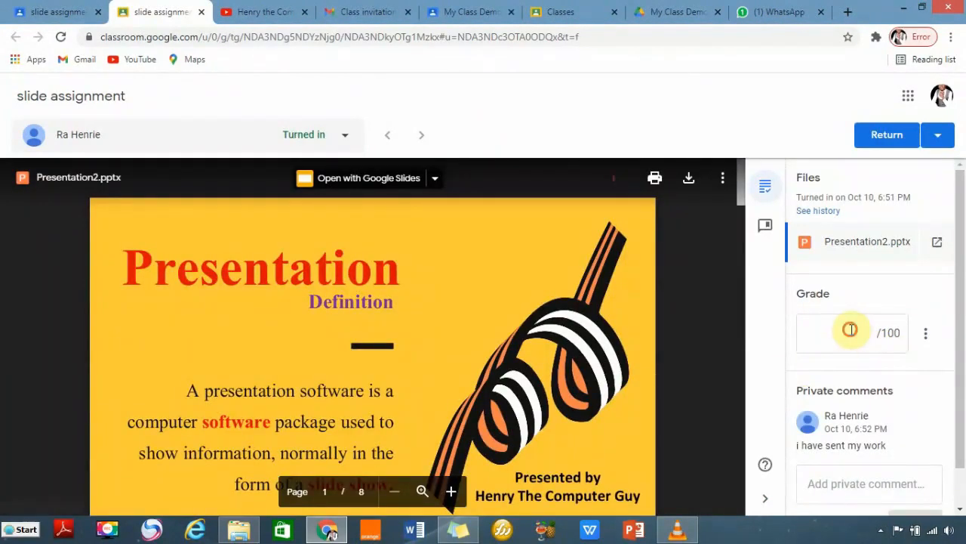
Grade Presentation2.pptx 95/100 and post a private comment thanking the student for the attempt.
{"action": "left_click", "coordinate": [850, 329]}
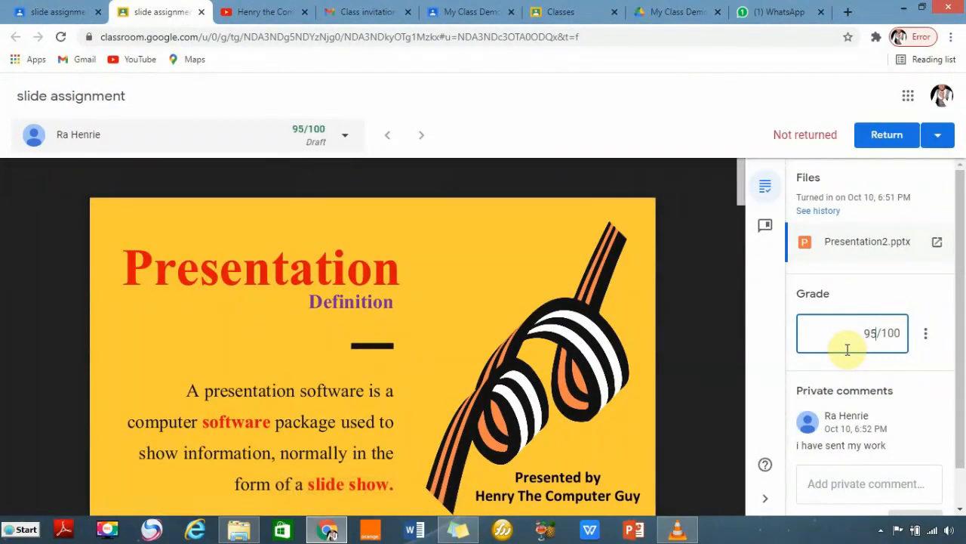
{"action": "left_click", "coordinate": [837, 481]}
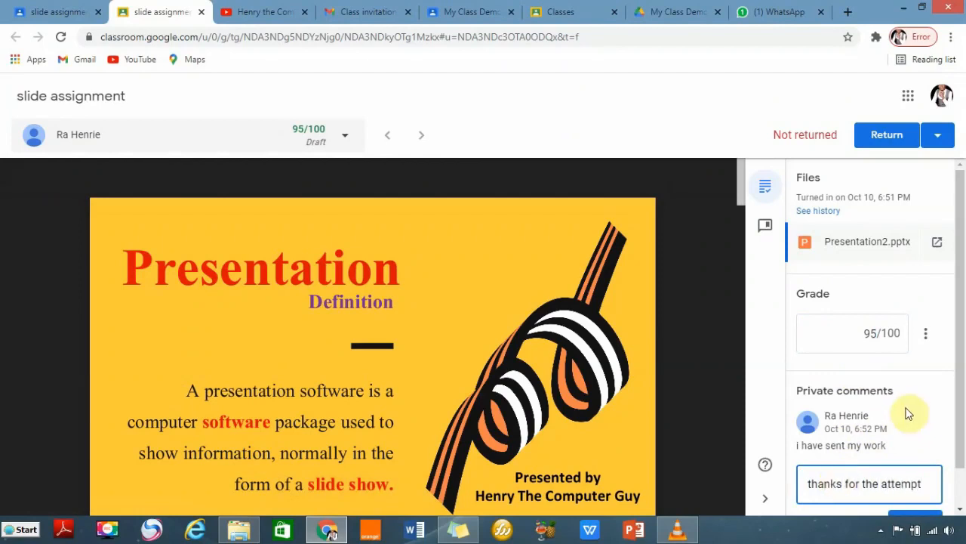
{"action": "scroll", "coordinate": [914, 414], "scroll_direction": "down", "scroll_amount": 1}
{"action": "left_click", "coordinate": [916, 481]}
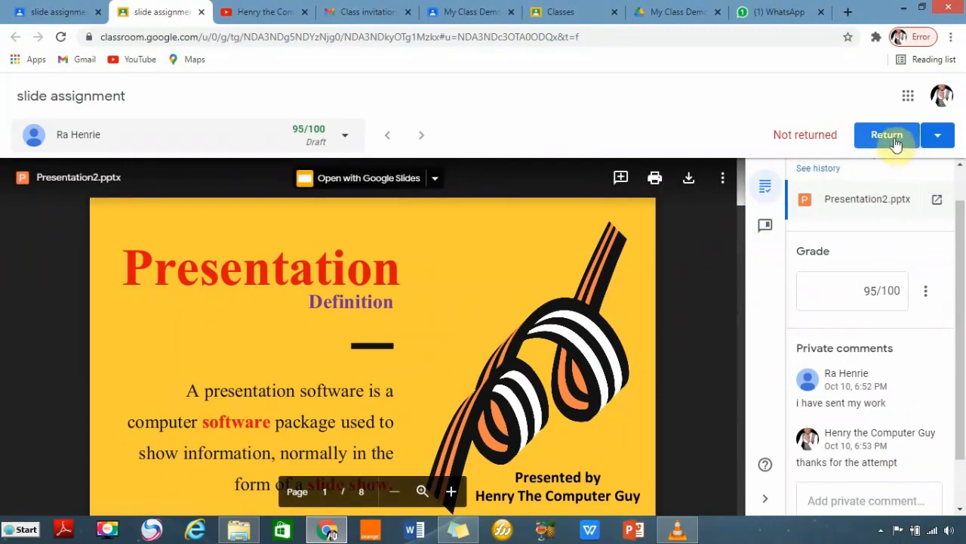
Return the graded slide assignment to the student and go to the class Stream.
{"action": "left_click", "coordinate": [936, 136]}
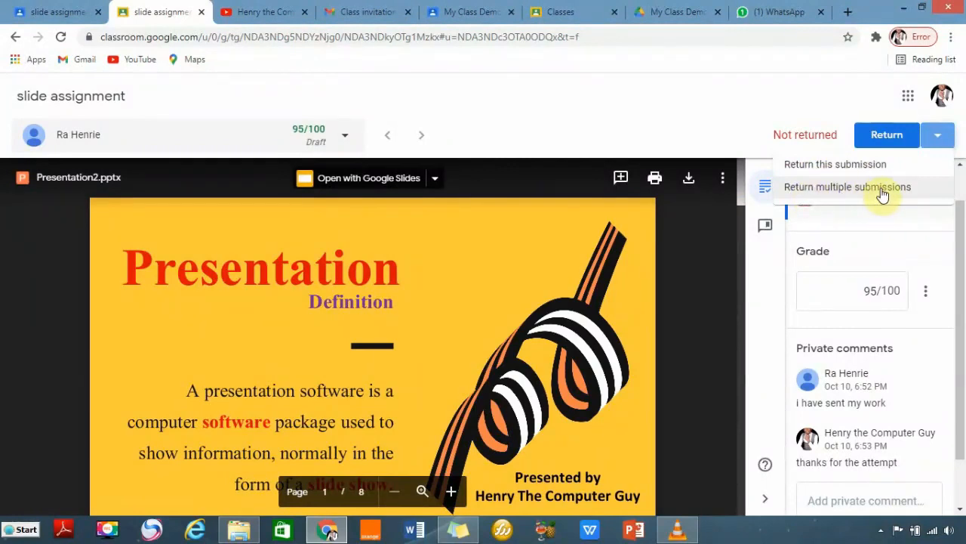
{"action": "left_click", "coordinate": [883, 141]}
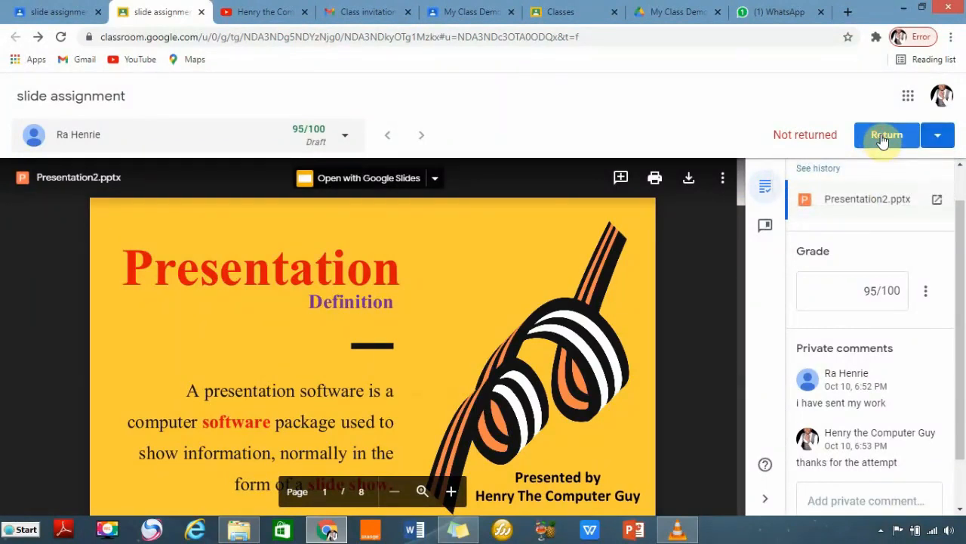
{"action": "left_click", "coordinate": [884, 141]}
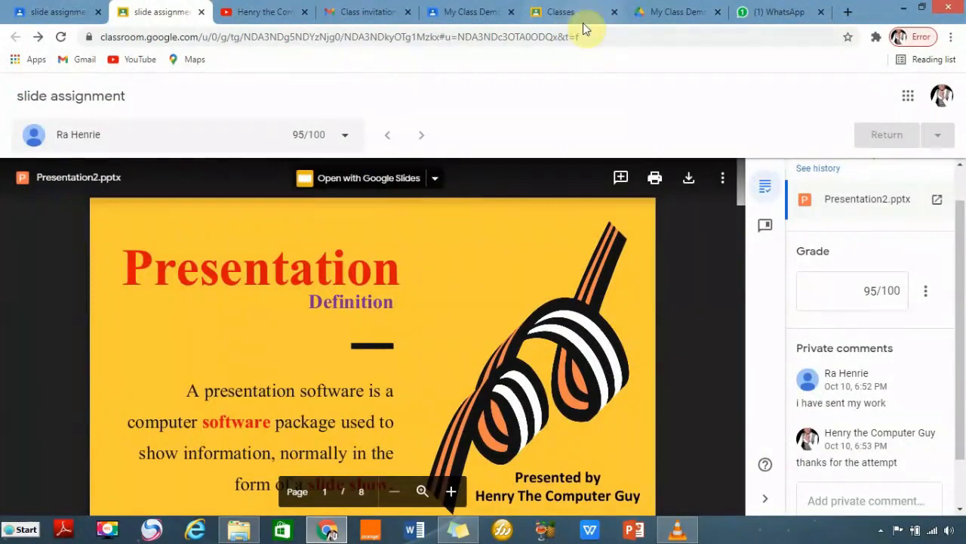
{"action": "left_click", "coordinate": [487, 14]}
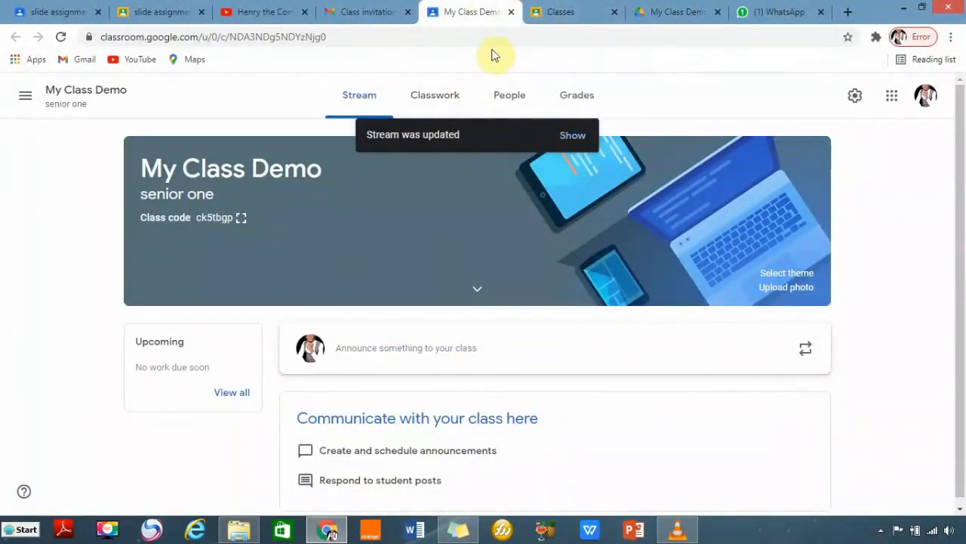
Close the extra classes list and Drive folder tabs, leaving the class Classwork page open.
{"action": "left_click", "coordinate": [580, 10]}
{"action": "left_click", "coordinate": [470, 12]}
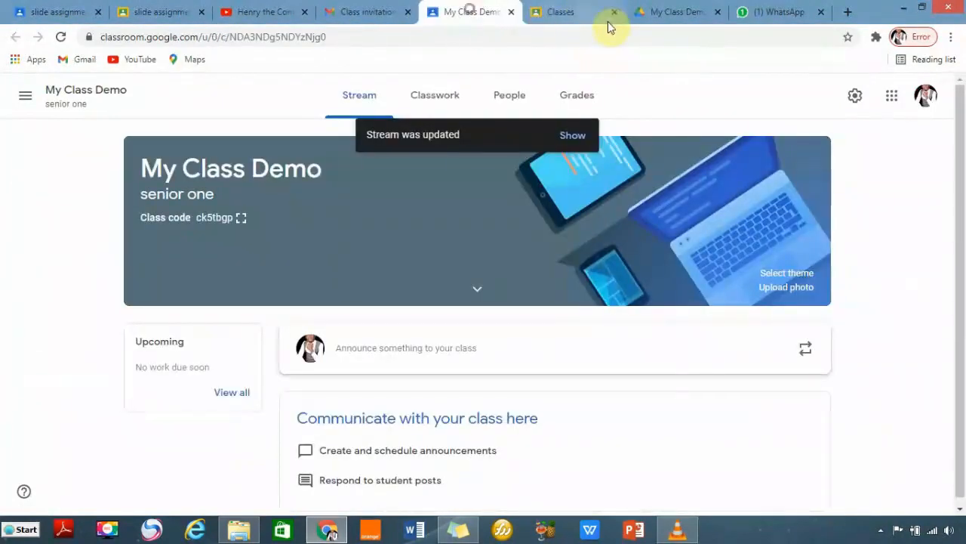
{"action": "left_click", "coordinate": [615, 12]}
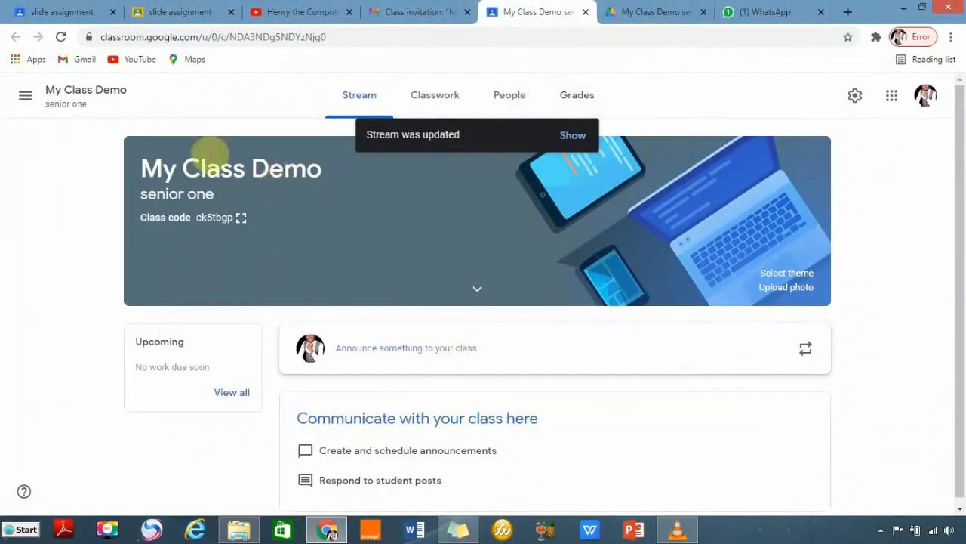
{"action": "left_click", "coordinate": [441, 106]}
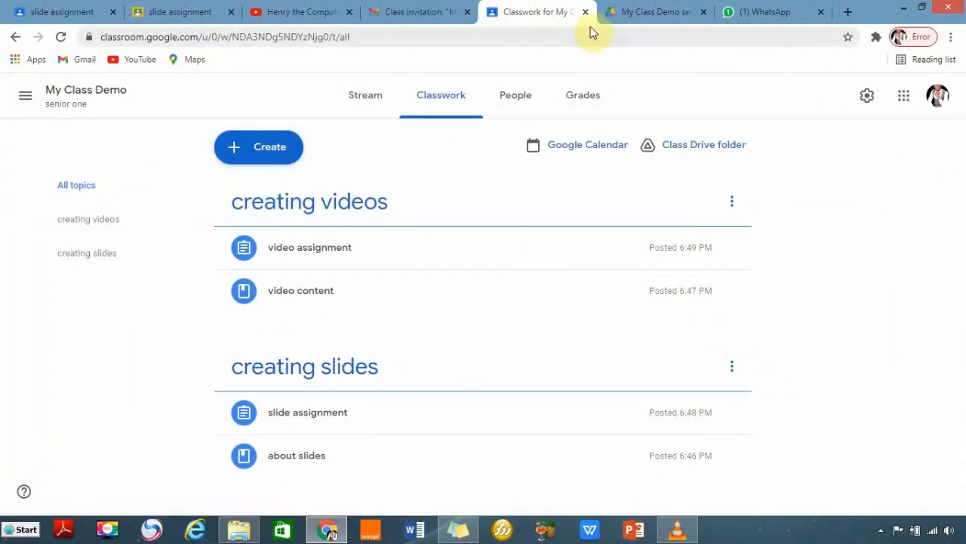
{"action": "left_click", "coordinate": [704, 12]}
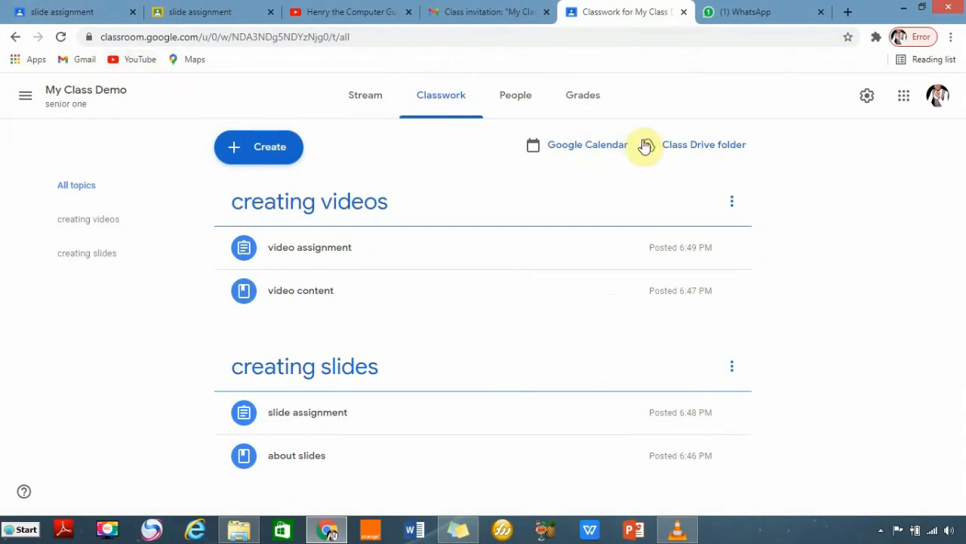
Switch to the student's account and view their work in My Class Demo's Classwork.
{"action": "left_click", "coordinate": [937, 104]}
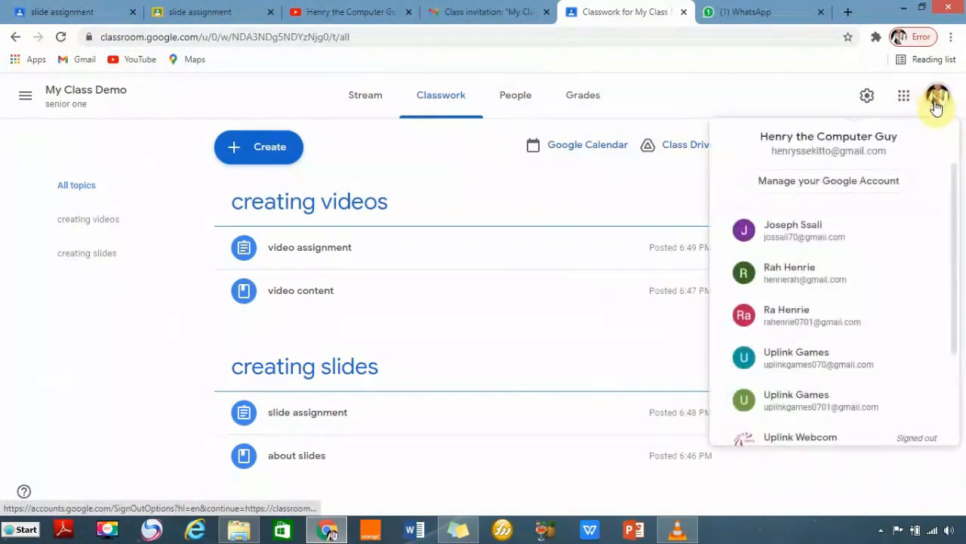
{"action": "left_click", "coordinate": [776, 315]}
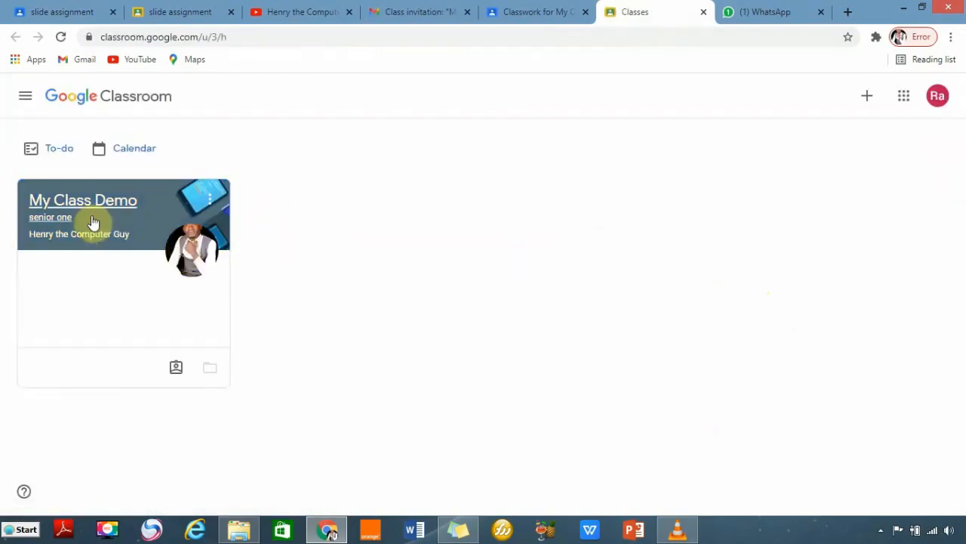
{"action": "left_click", "coordinate": [90, 210]}
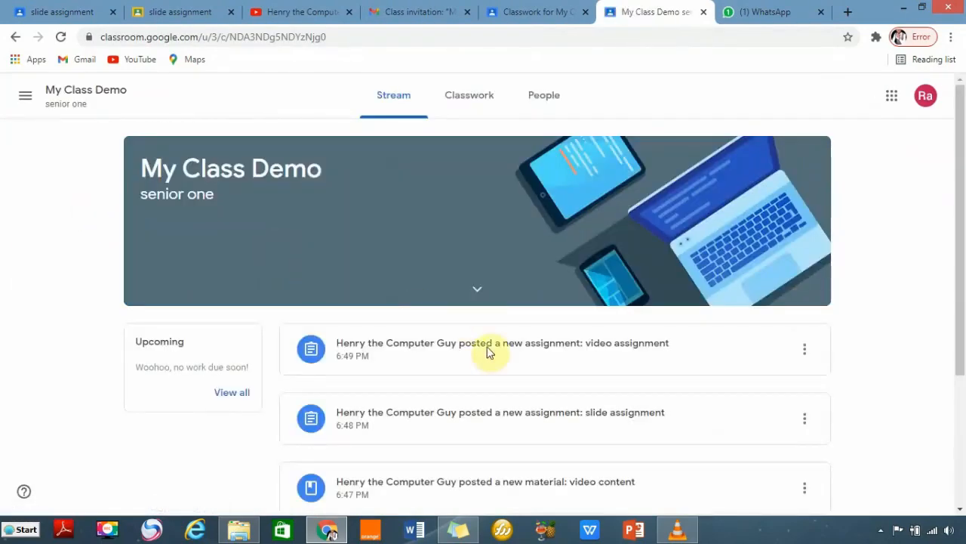
{"action": "scroll", "coordinate": [529, 332], "scroll_direction": "down", "scroll_amount": 2}
{"action": "scroll", "coordinate": [520, 285], "scroll_direction": "up", "scroll_amount": 1}
{"action": "left_click", "coordinate": [480, 114]}
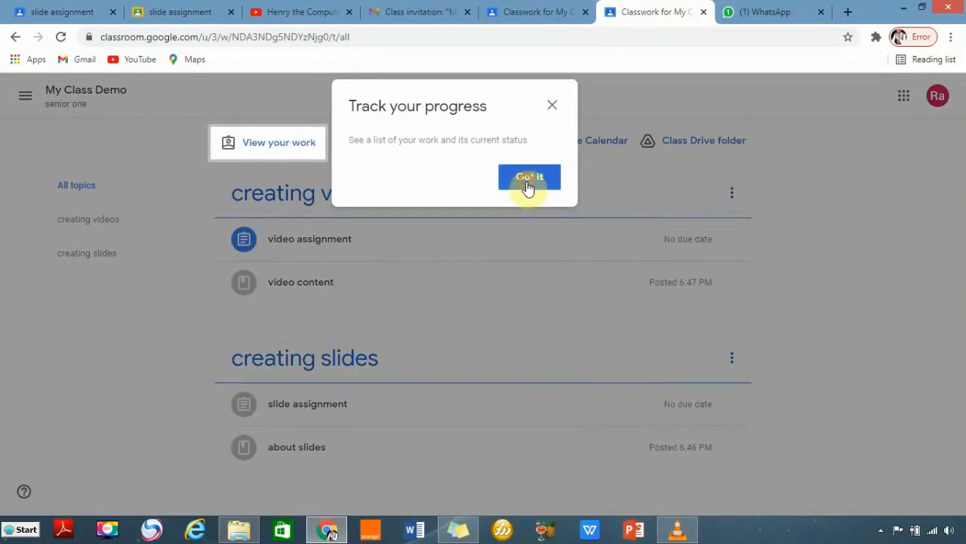
{"action": "left_click", "coordinate": [528, 181]}
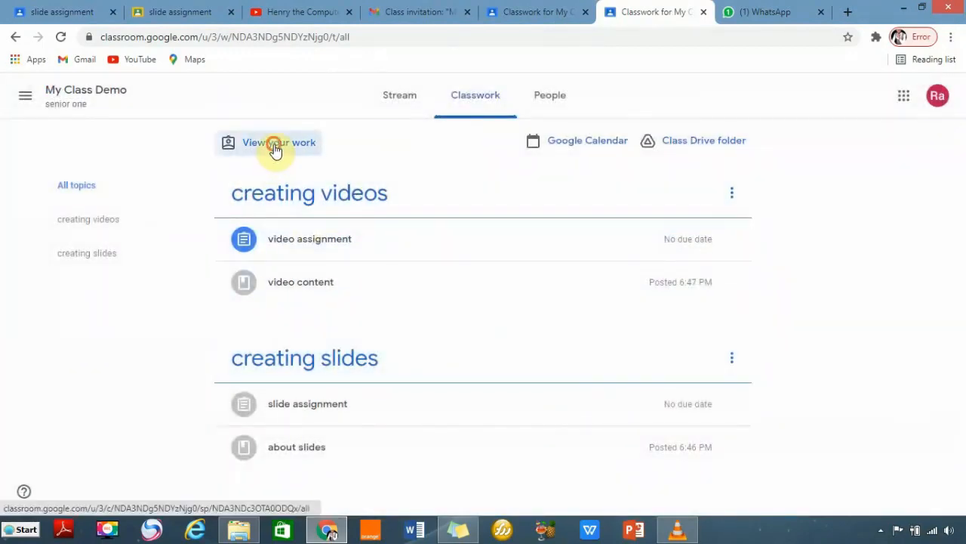
{"action": "left_click", "coordinate": [276, 149]}
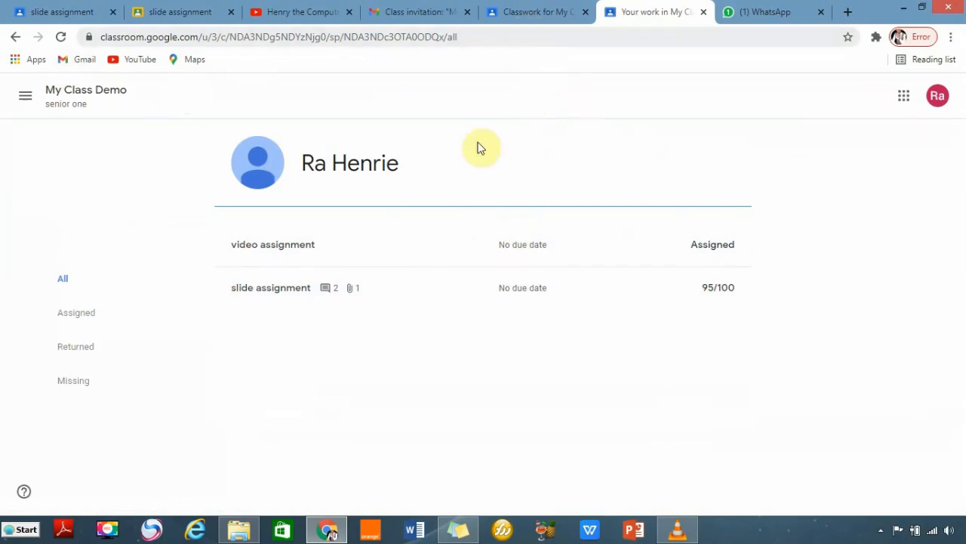
From the teacher's slide assignment tab, go to the Classes list via the navigation menu.
{"action": "left_click", "coordinate": [44, 10]}
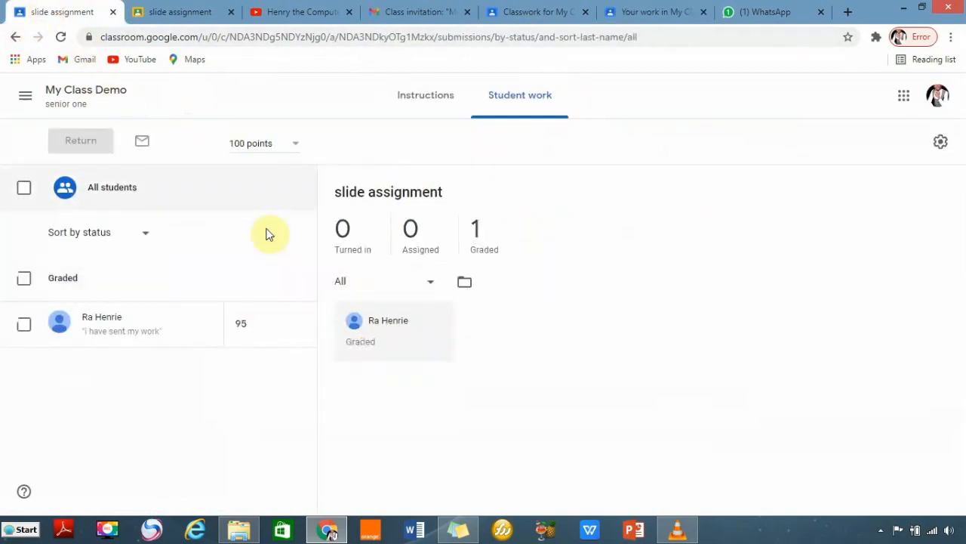
{"action": "left_click", "coordinate": [25, 91]}
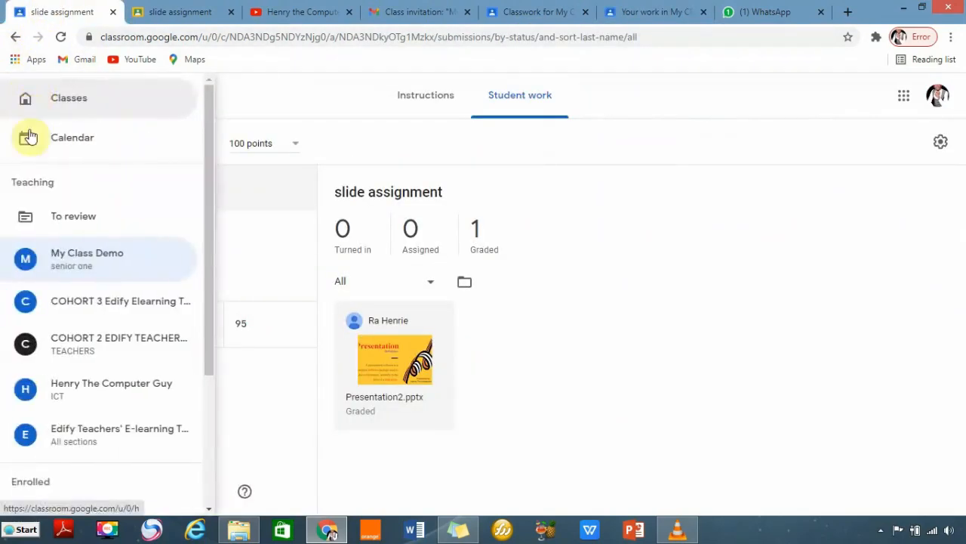
{"action": "left_click", "coordinate": [63, 99]}
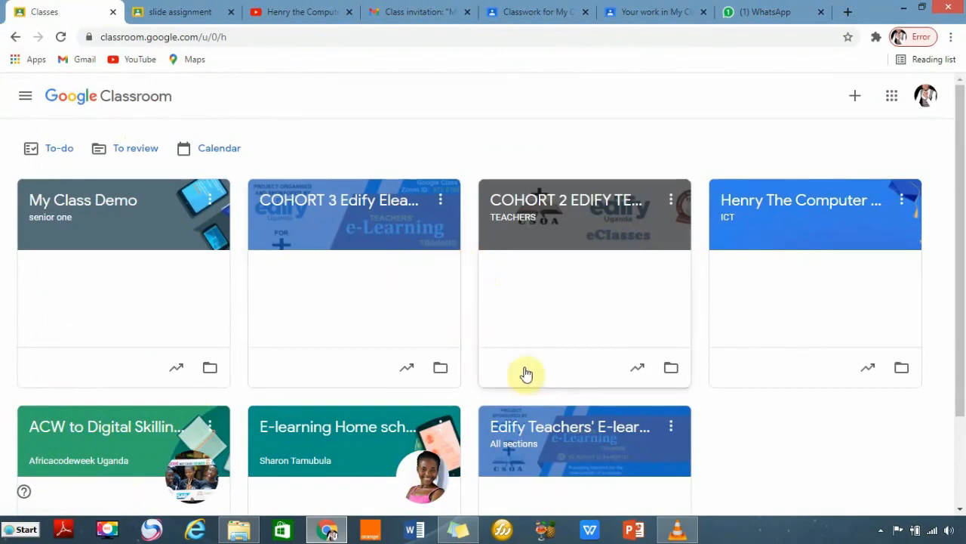
Archive the ICT class from its card's options menu.
{"action": "scroll", "coordinate": [637, 395], "scroll_direction": "down", "scroll_amount": 1}
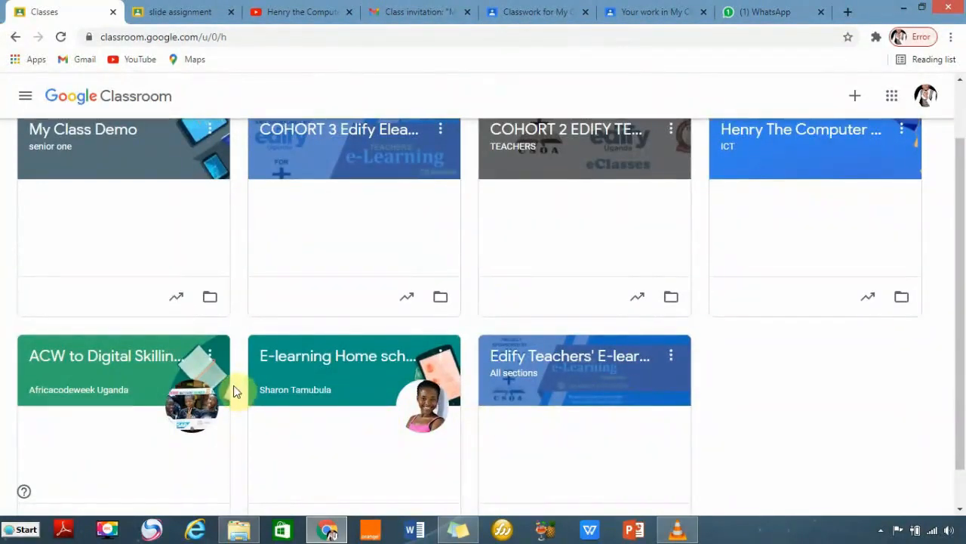
{"action": "scroll", "coordinate": [920, 200], "scroll_direction": "up", "scroll_amount": 1}
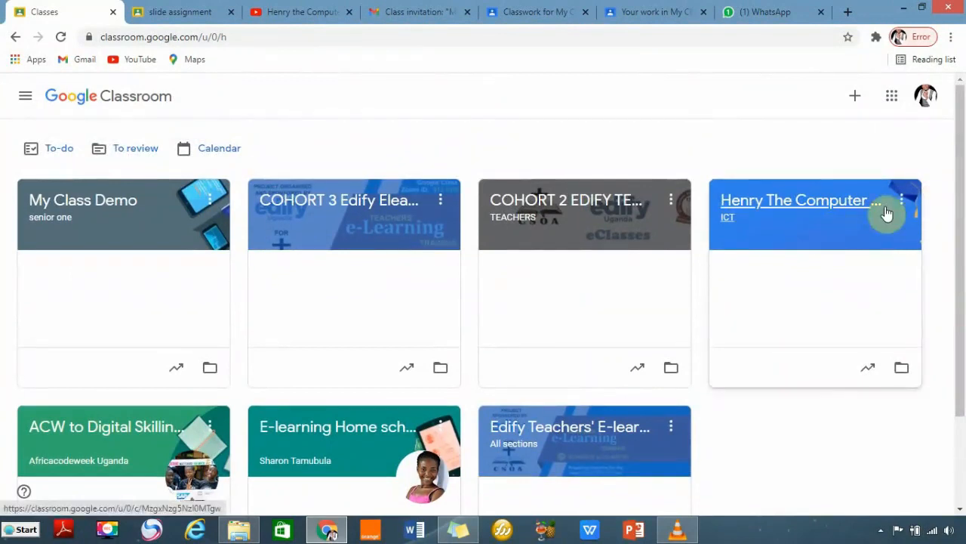
{"action": "left_click", "coordinate": [901, 201]}
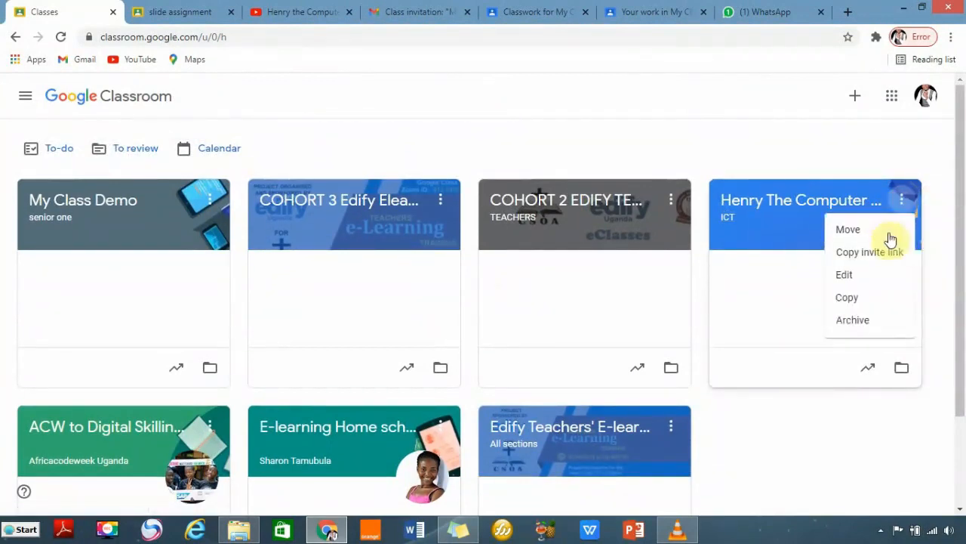
{"action": "left_click", "coordinate": [855, 321]}
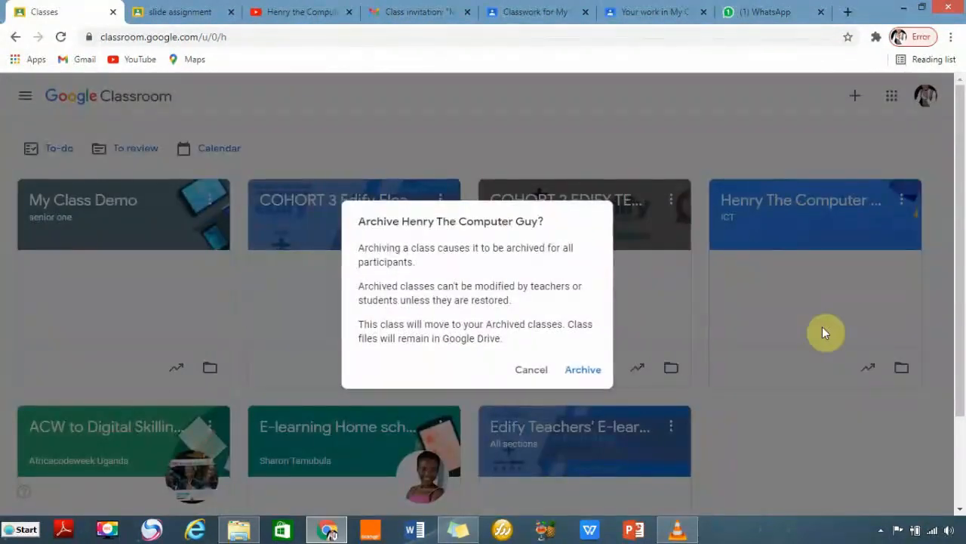
{"action": "left_click", "coordinate": [585, 371]}
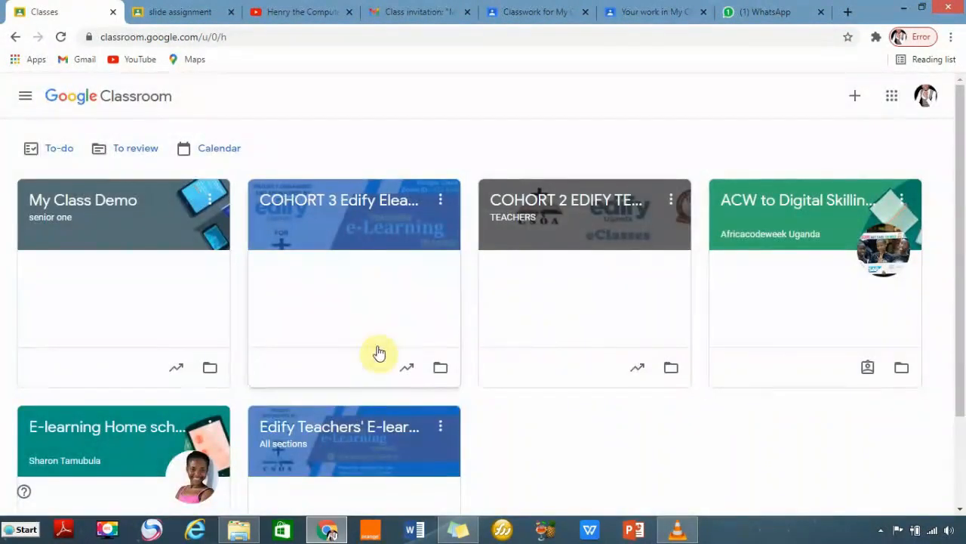
Check that ICT appears under Archived classes, then return to the active Classes list.
{"action": "left_click", "coordinate": [26, 106]}
{"action": "scroll", "coordinate": [76, 400], "scroll_direction": "down", "scroll_amount": 3}
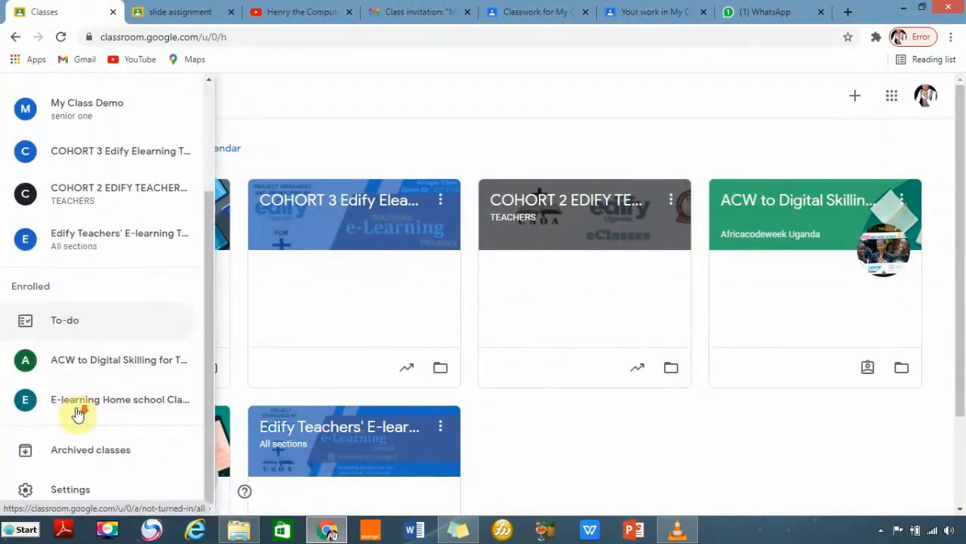
{"action": "left_click", "coordinate": [75, 453]}
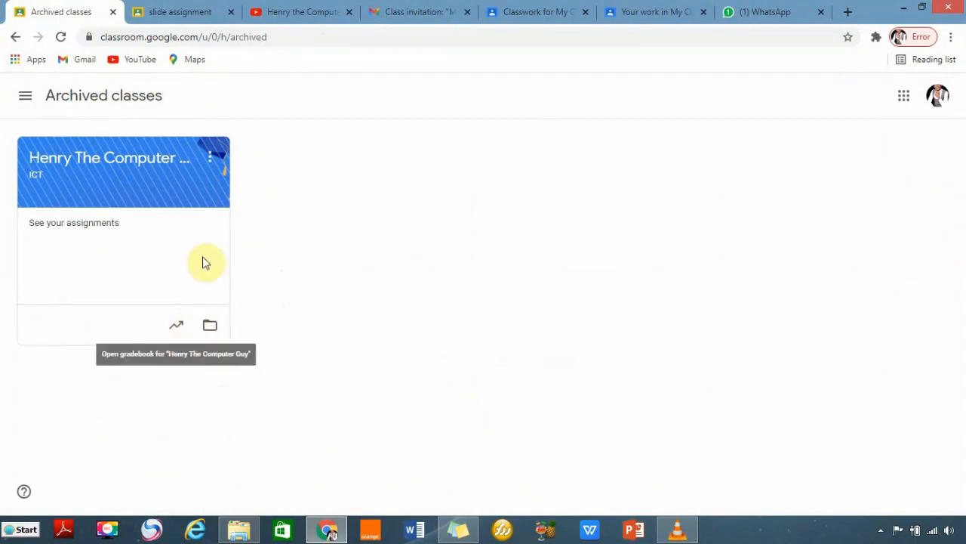
{"action": "left_click", "coordinate": [210, 159]}
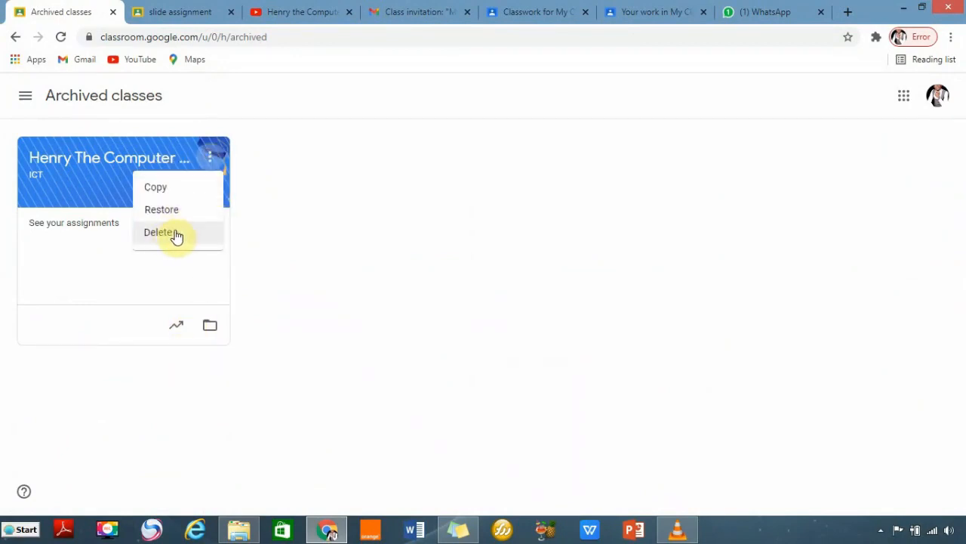
{"action": "left_click", "coordinate": [773, 325]}
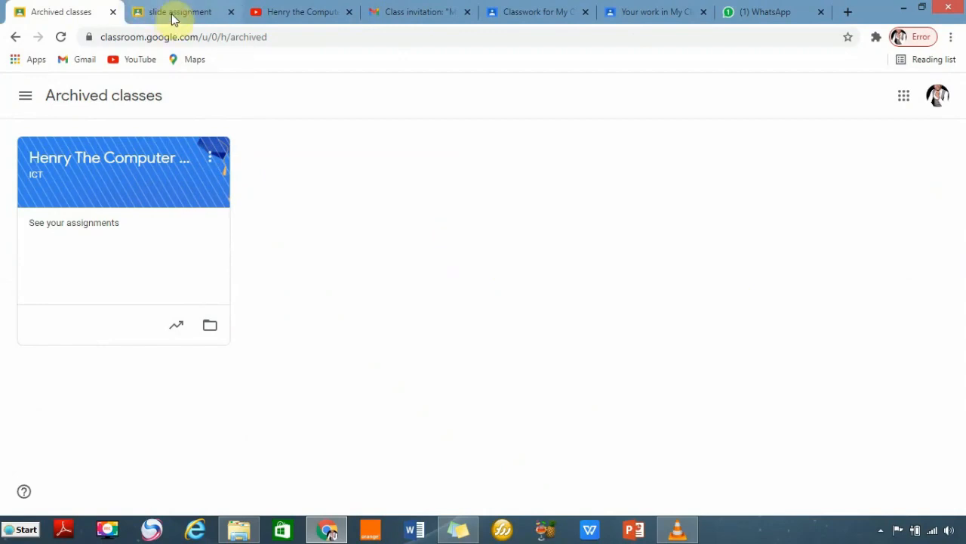
{"action": "left_click", "coordinate": [25, 96]}
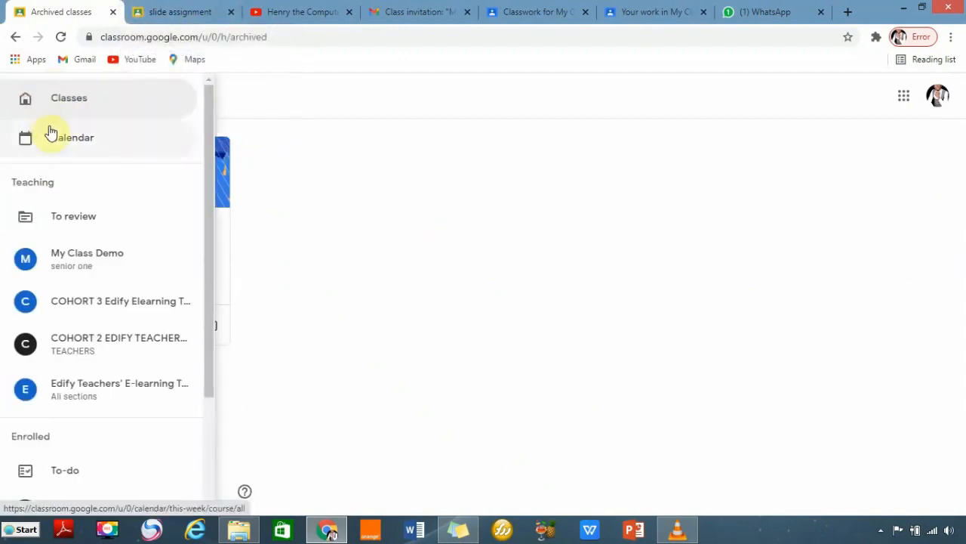
{"action": "left_click", "coordinate": [64, 105]}
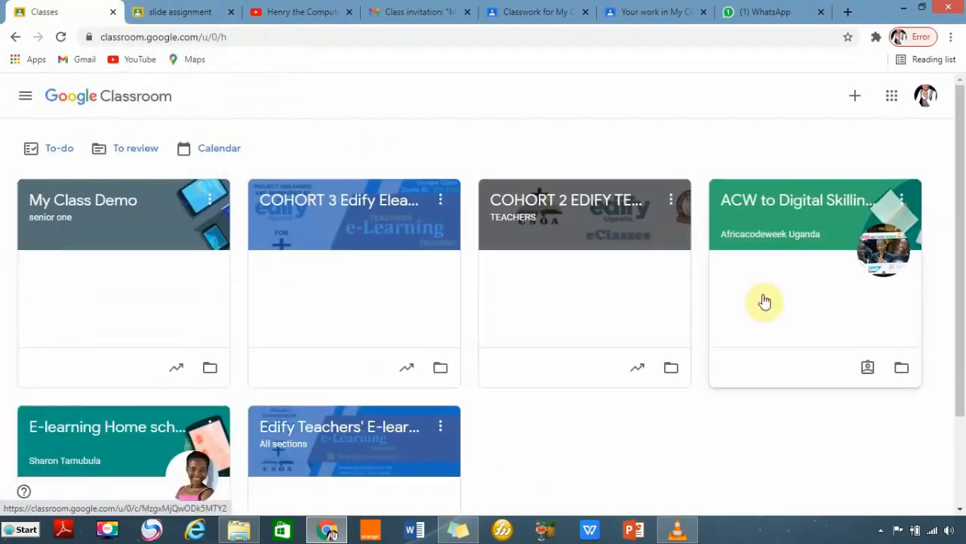